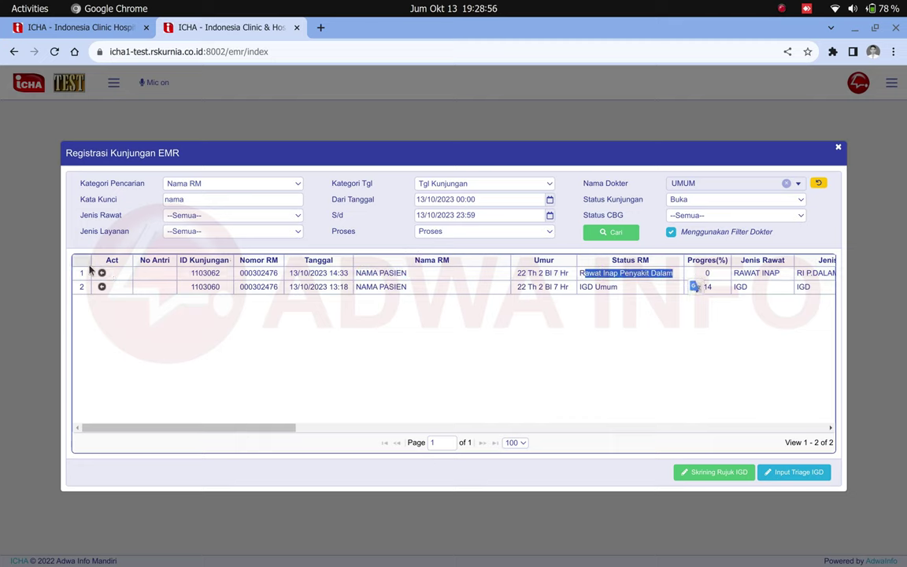
- Open the EMR record list of the RAWAT INAP Penyakit Dalam visit
left_click(102, 272)
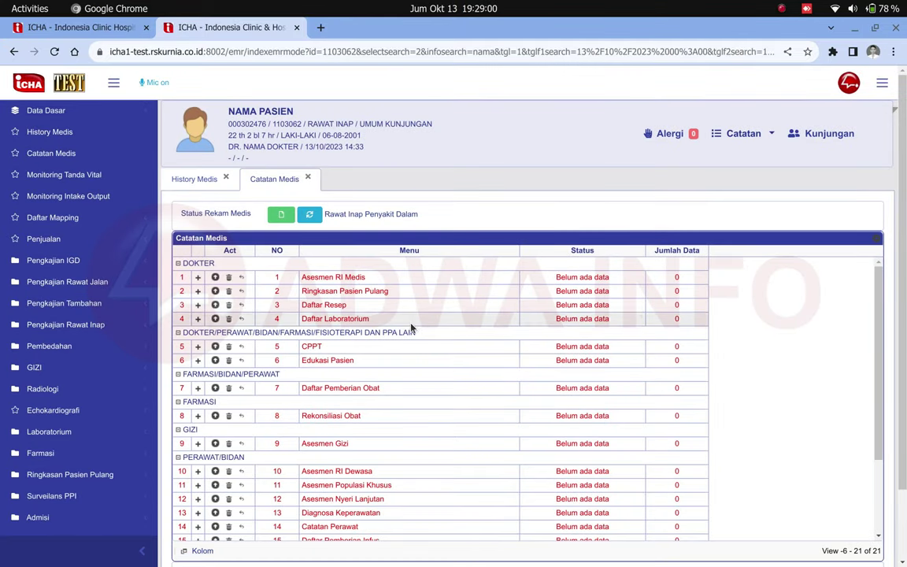
- Scroll to RUJUKAN IGD and request the Asesmen Keperawatan IGD record history
left_click_drag(367, 278, 303, 278)
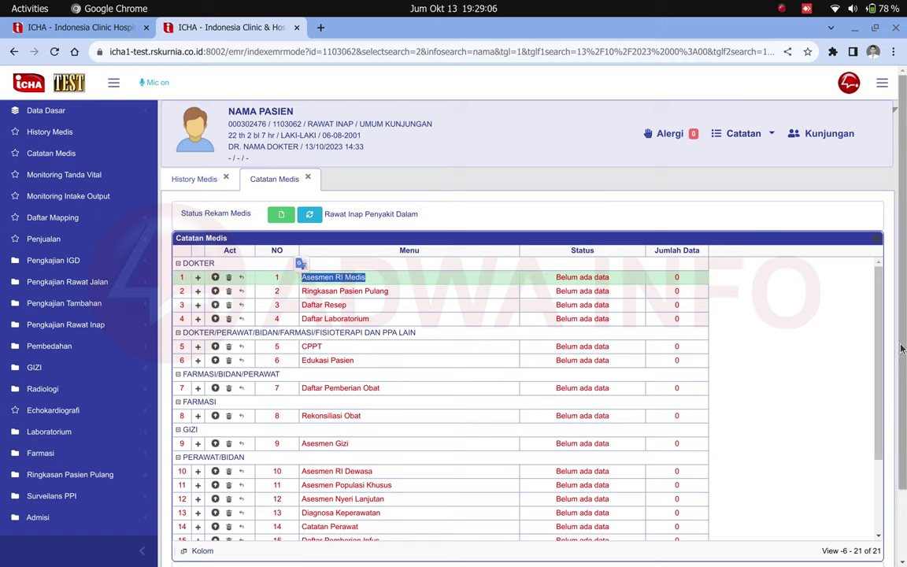
left_click(794, 340)
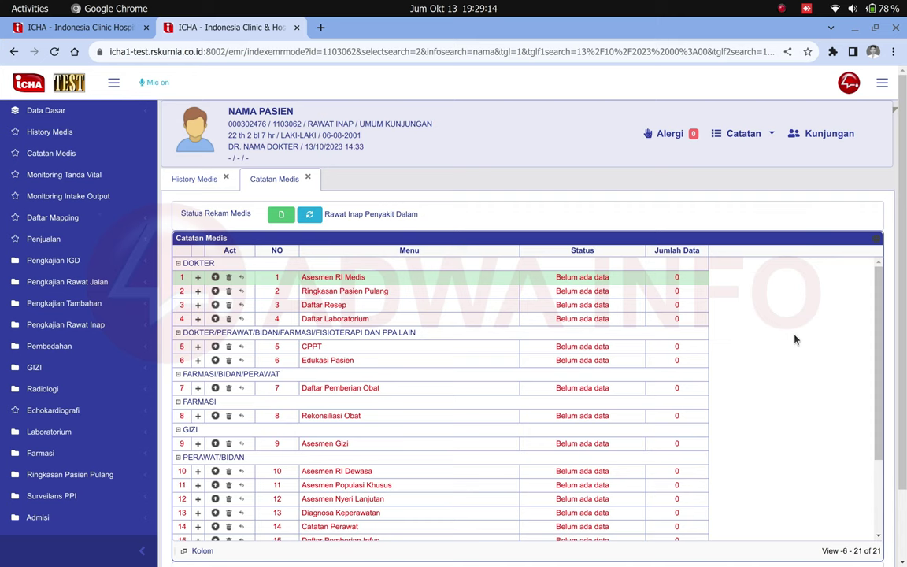
scroll(795, 339, "down", 3)
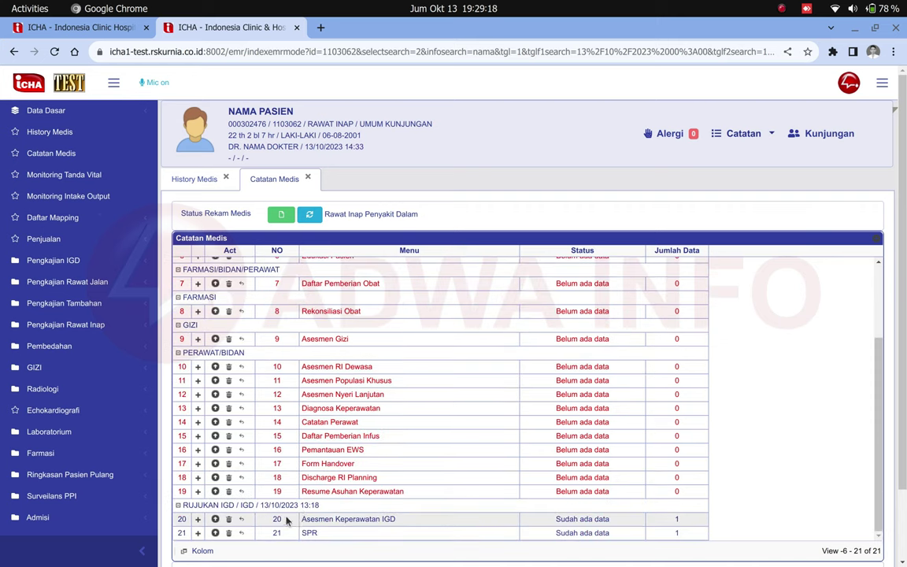
left_click_drag(175, 505, 414, 522)
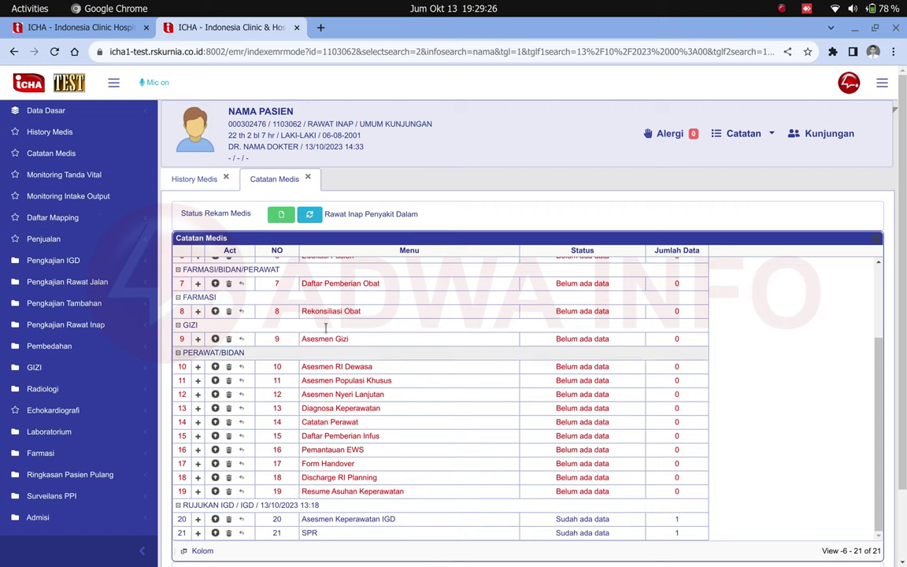
left_click_drag(225, 111, 293, 113)
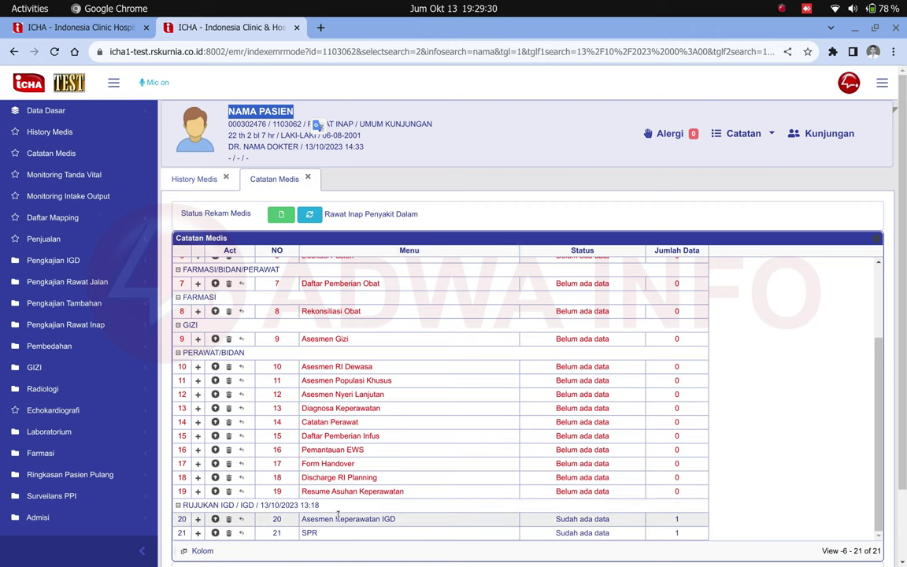
left_click(217, 522)
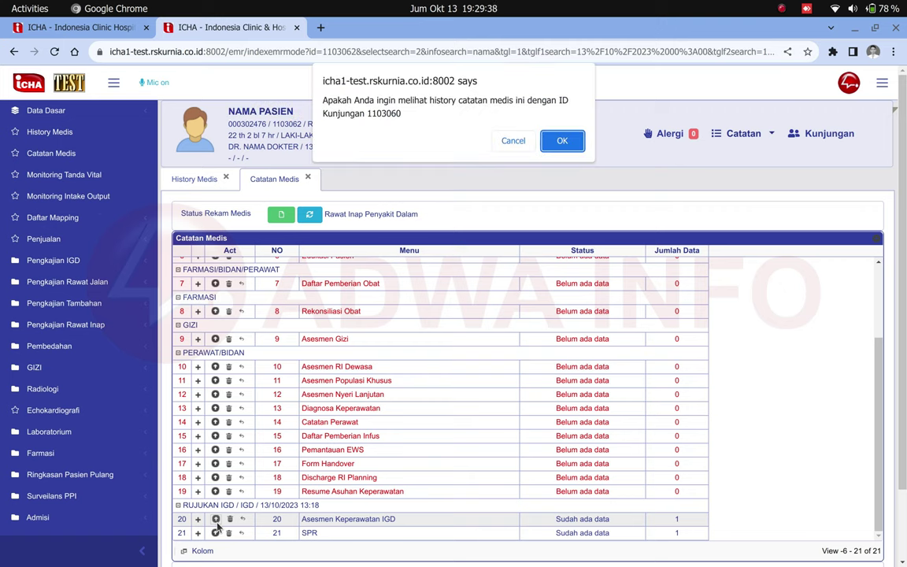
- Confirm and open the IGD visit's Asesmen Keperawatan IGD form in a new tab
left_click(564, 140)
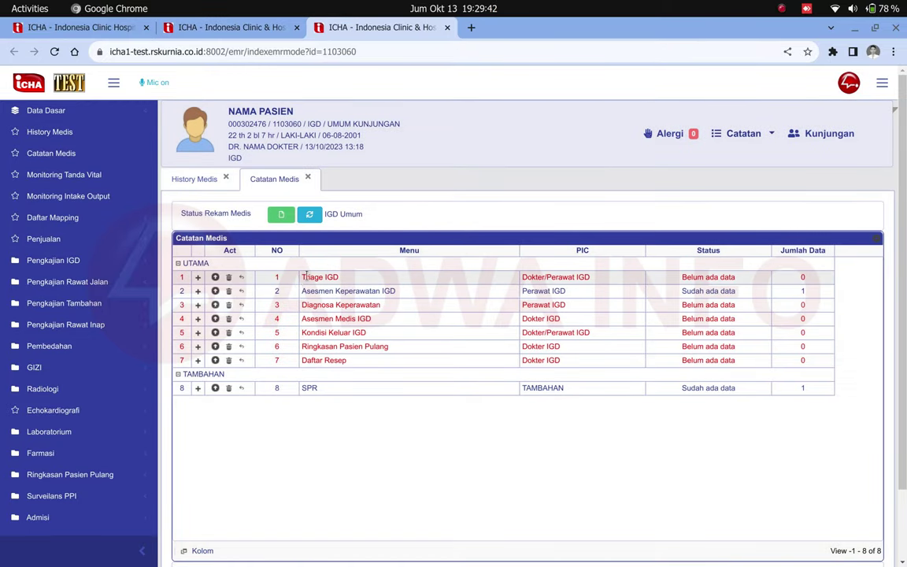
left_click(276, 292)
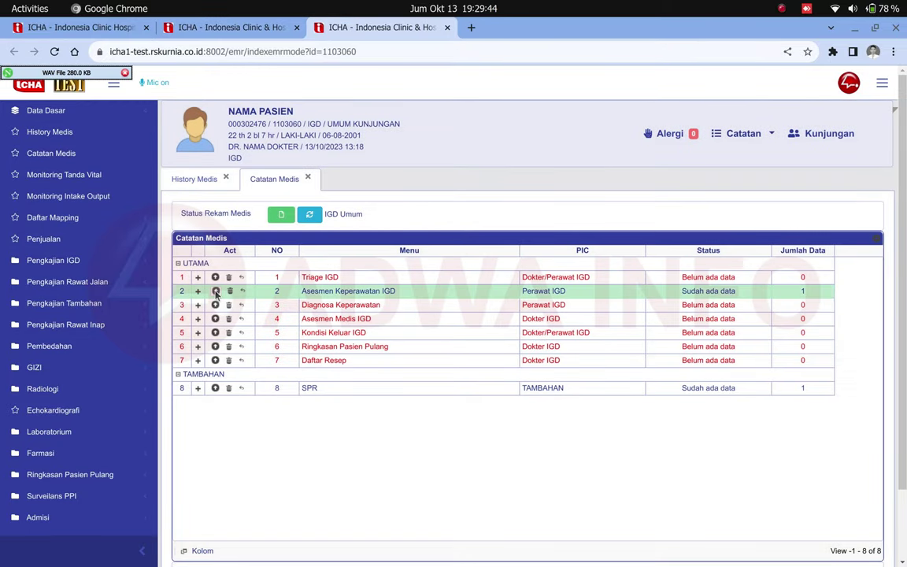
left_click(215, 292)
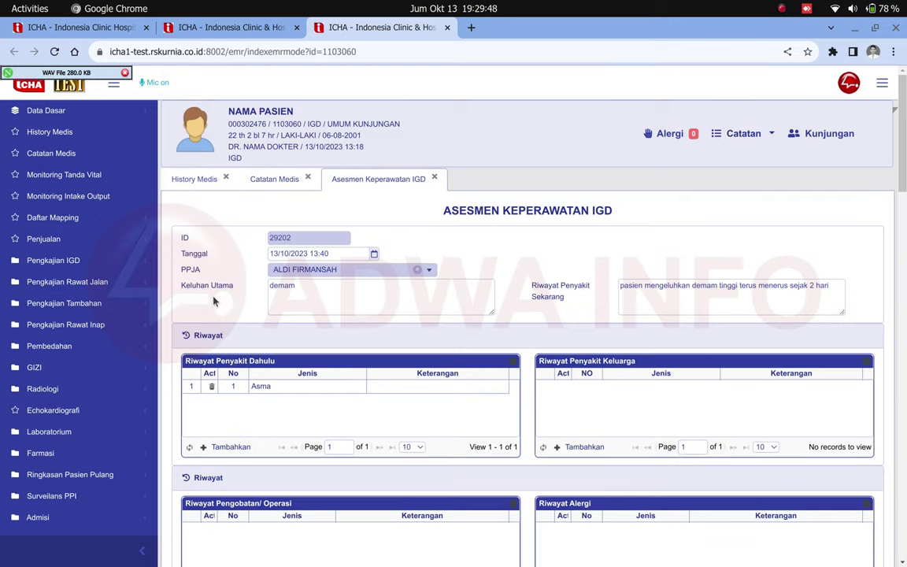
- Review the IGD form's complaint and illness history, then return to the inpatient record list
triple_click(640, 211)
left_click_drag(180, 285, 234, 286)
left_click_drag(530, 281, 597, 300)
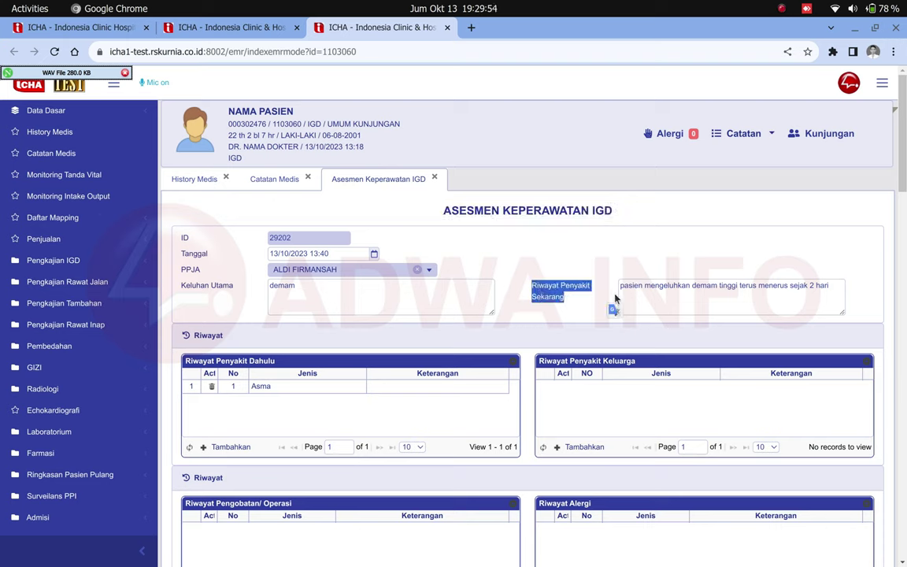
left_click(516, 261)
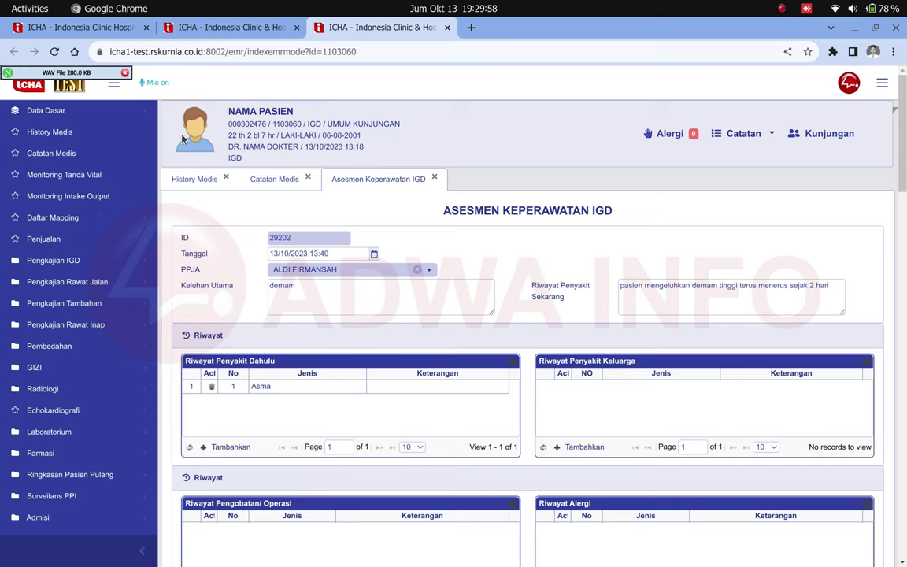
left_click(229, 32)
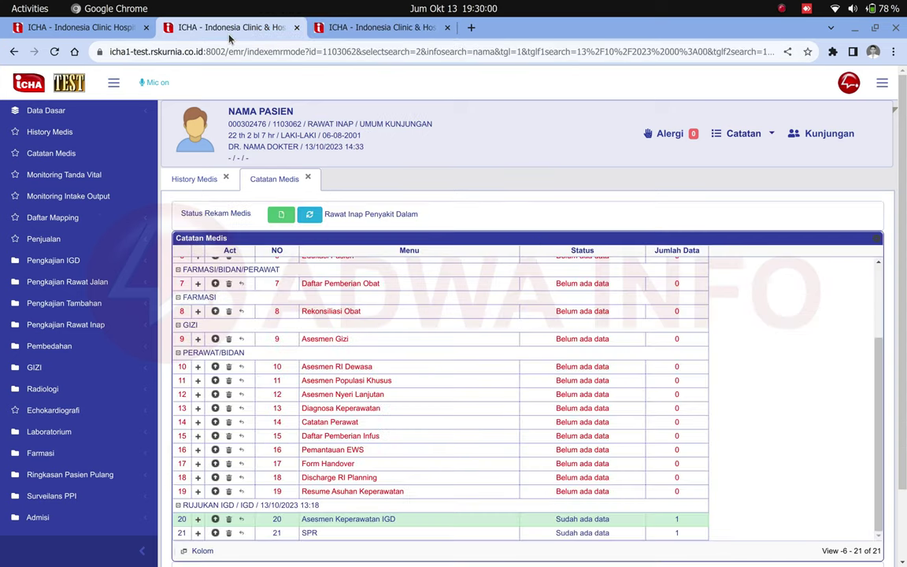
- Scroll back to the top and open a new Asesmen RI Medis form from row 1
scroll(429, 363, "up", 3)
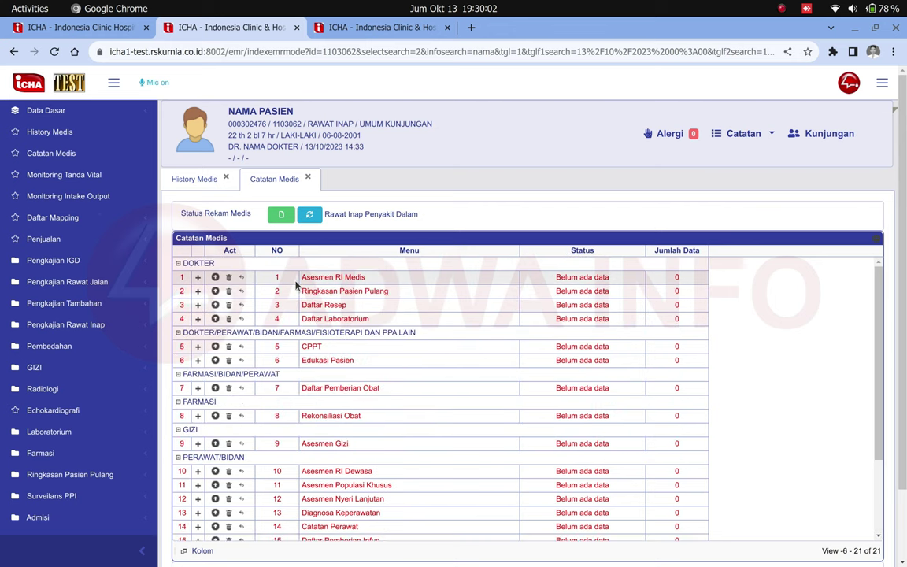
left_click_drag(301, 277, 206, 258)
left_click(206, 257)
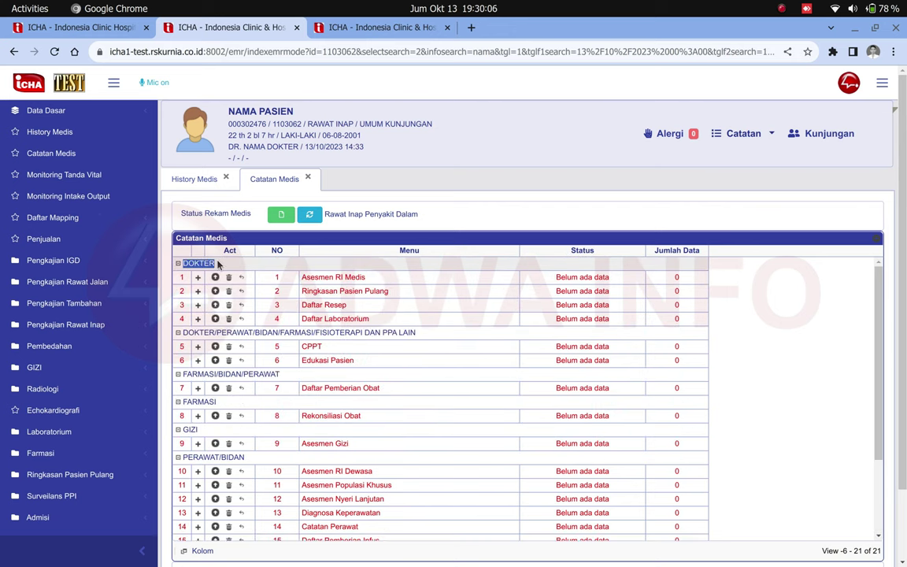
left_click_drag(302, 277, 368, 277)
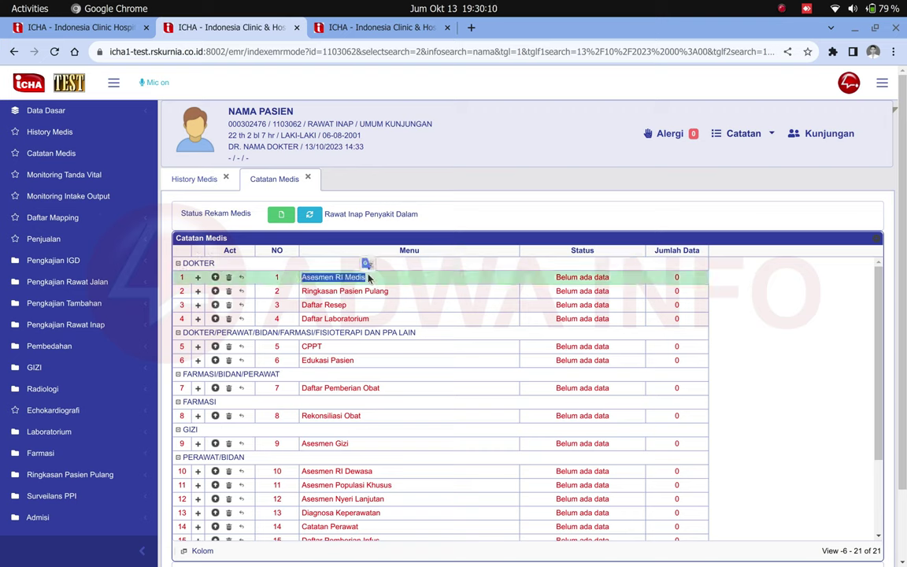
left_click(216, 277)
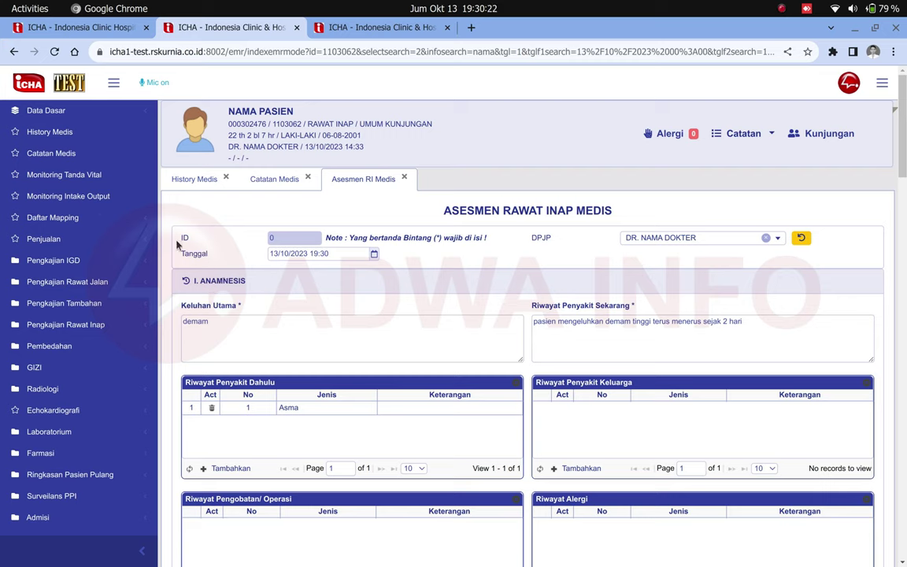
- Check the form's ID value 0 and the 13/10/2023 19:30 assessment date
left_click_drag(164, 222, 220, 241)
double_click(273, 238)
left_click_drag(179, 250, 267, 257)
left_click(336, 259)
left_click(467, 7)
left_click(467, 8)
left_click_drag(325, 239, 487, 243)
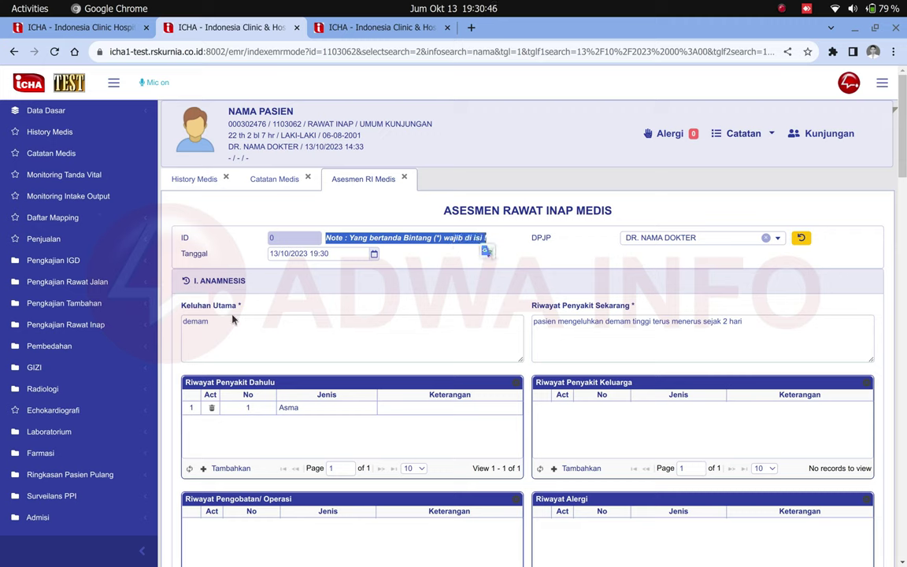
- Review the pre-filled 'demam' chief complaint, present-illness history and DPJP field
left_click_drag(180, 307, 238, 308)
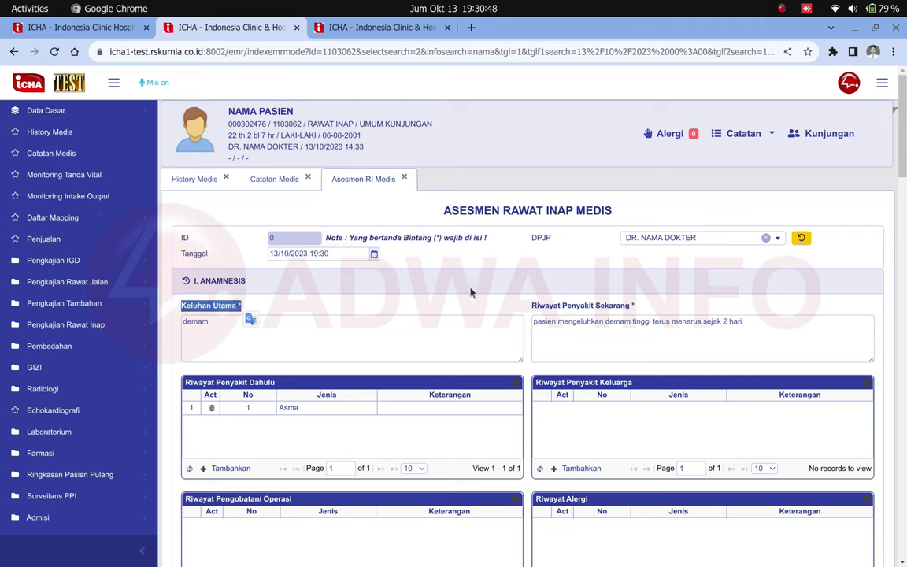
left_click_drag(635, 307, 248, 312)
left_click(261, 336)
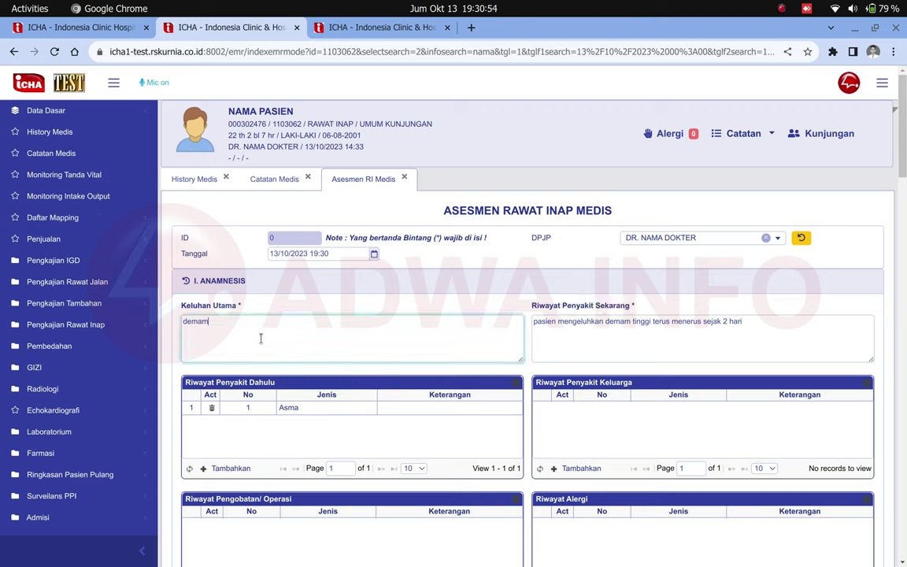
left_click(628, 324)
left_click(476, 344)
left_click(536, 242)
double_click(542, 238)
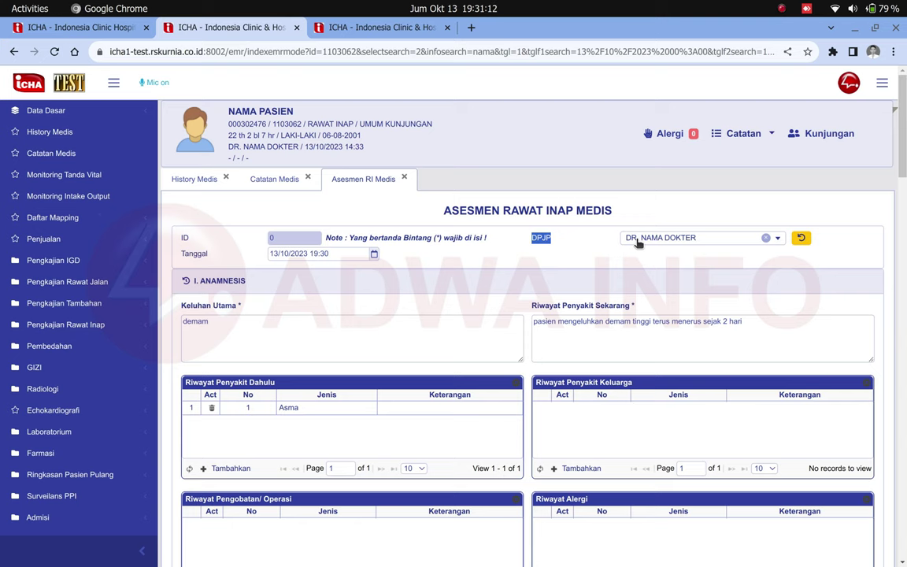
scroll(640, 243, "down", 2)
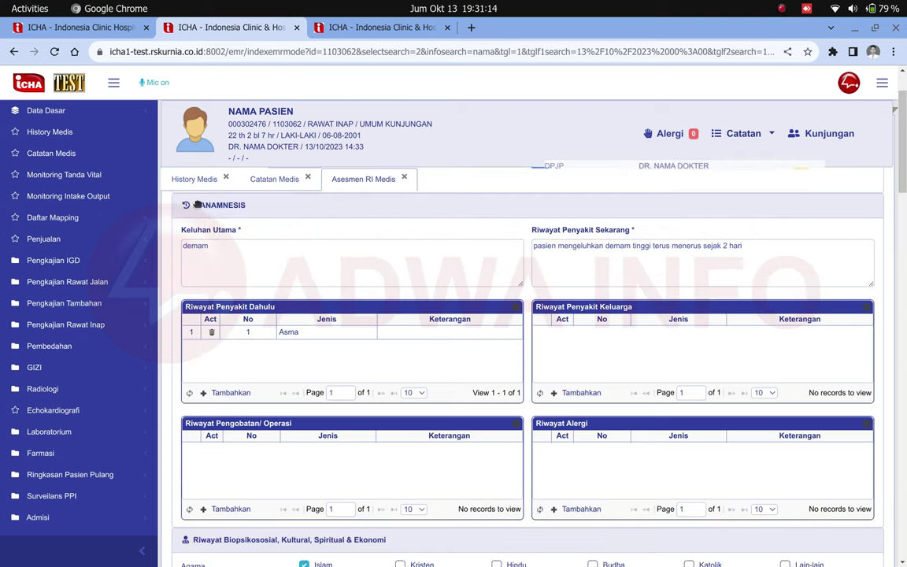
scroll(197, 236, "down", 6)
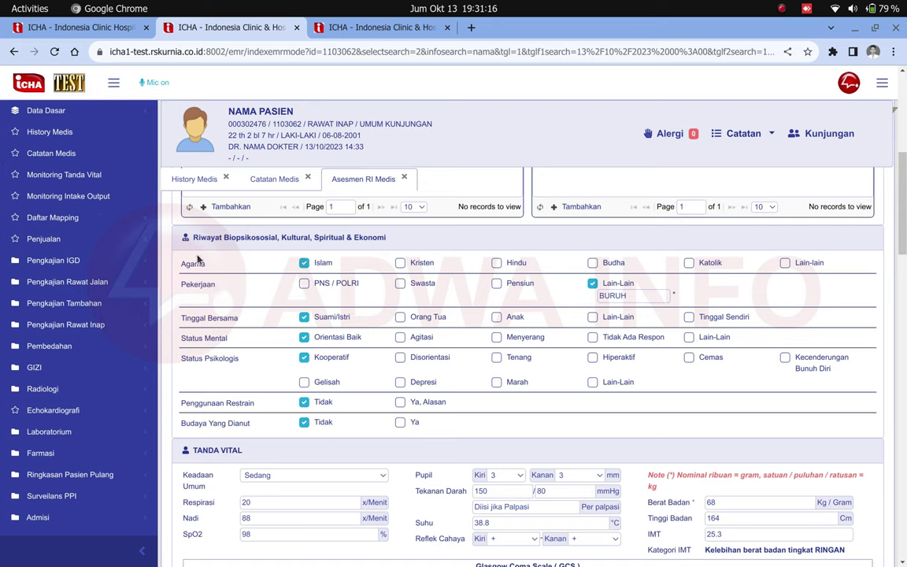
left_click_drag(189, 238, 386, 239)
left_click(197, 452)
left_click_drag(197, 452, 239, 454)
scroll(238, 456, "up", 1)
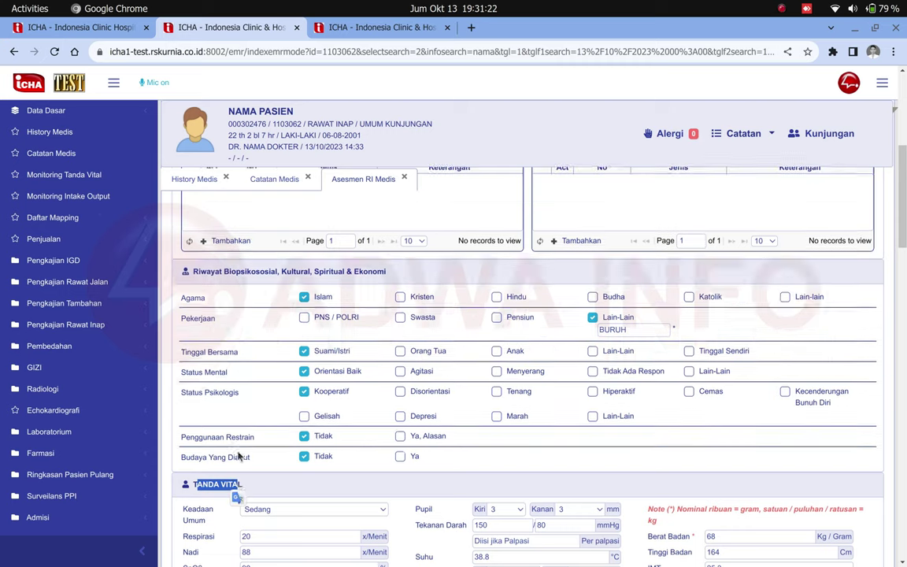
scroll(238, 456, "up", 2)
left_click_drag(236, 350, 386, 351)
scroll(286, 400, "down", 4)
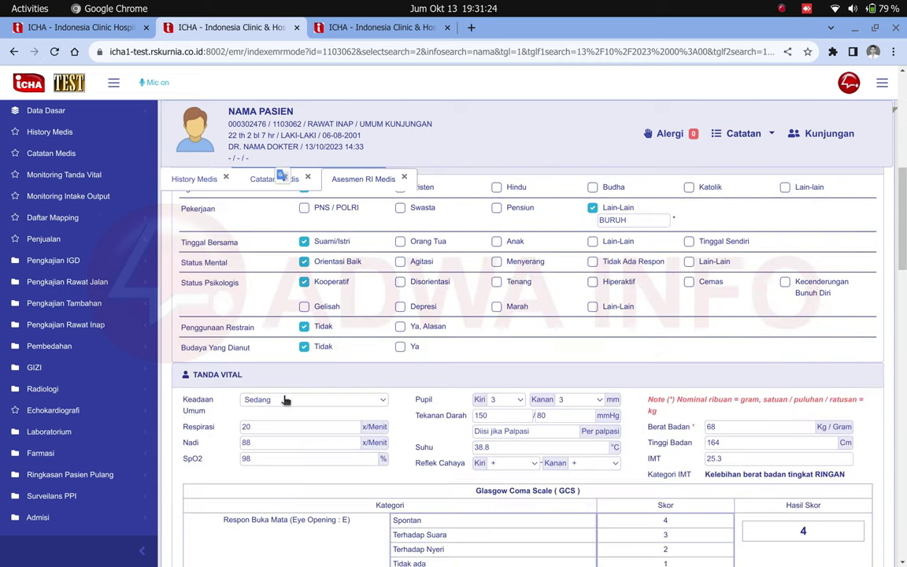
scroll(315, 409, "up", 2)
scroll(328, 416, "down", 2)
scroll(437, 439, "up", 1)
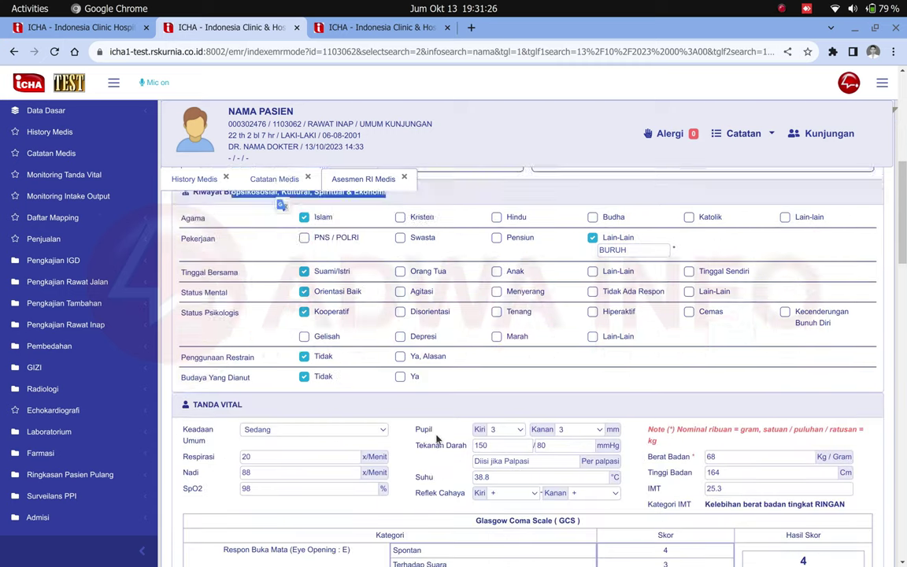
scroll(437, 439, "up", 5)
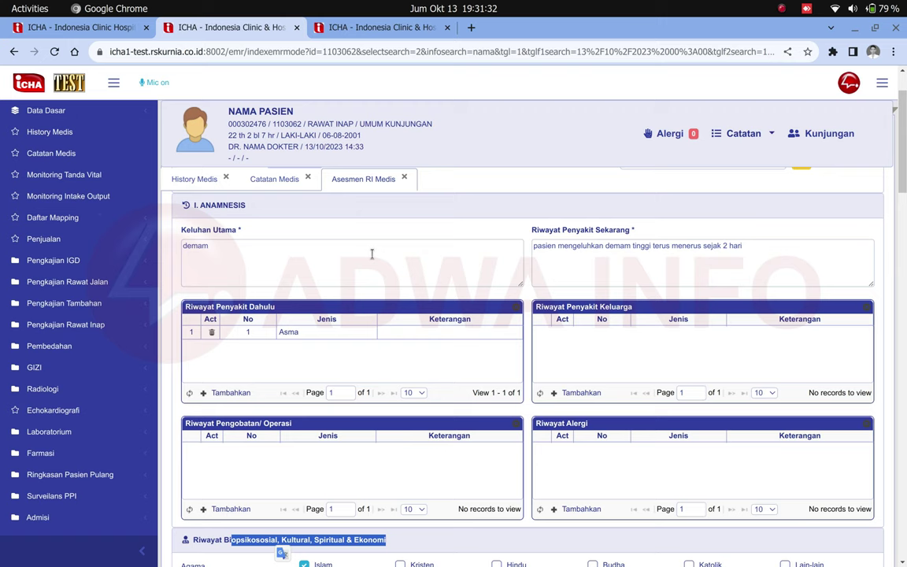
scroll(371, 254, "up", 2)
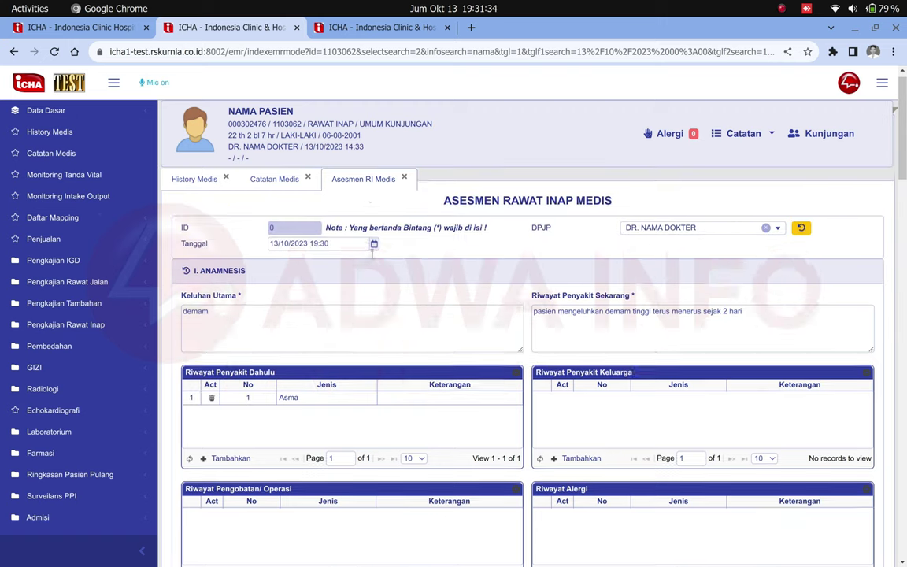
left_click(345, 28)
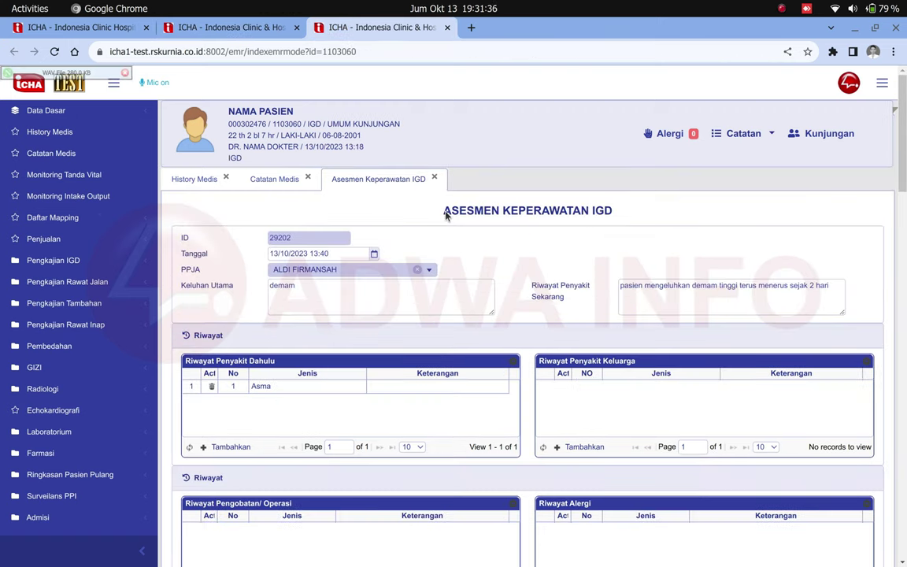
- Compare the IGD 'demam' complaint and fever history, then go back to Asesmen RI Medis
left_click_drag(444, 211, 611, 211)
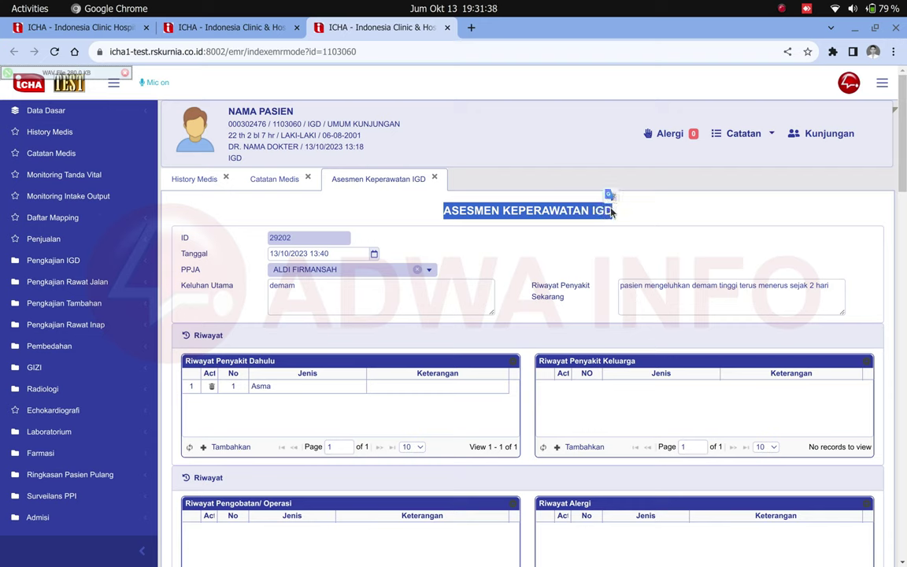
left_click_drag(344, 288, 245, 286)
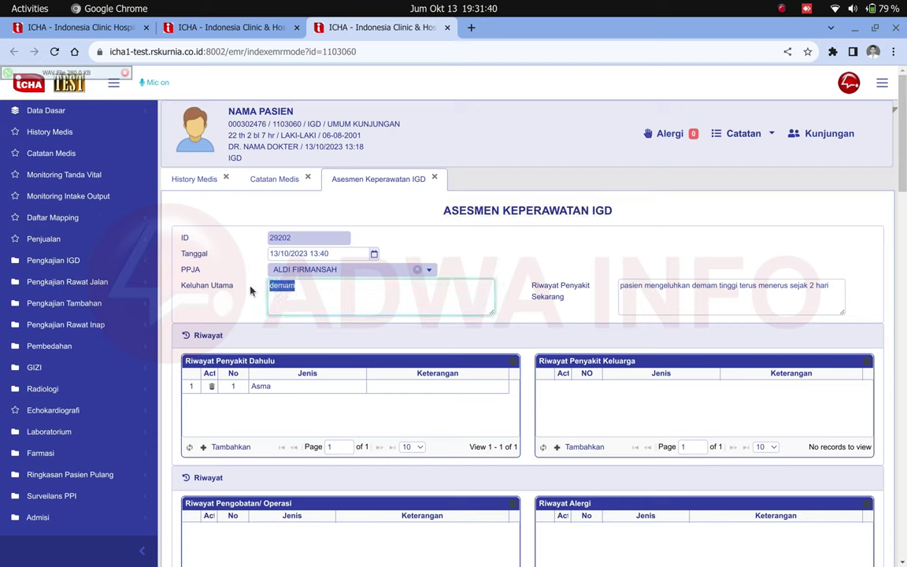
left_click_drag(167, 286, 223, 286)
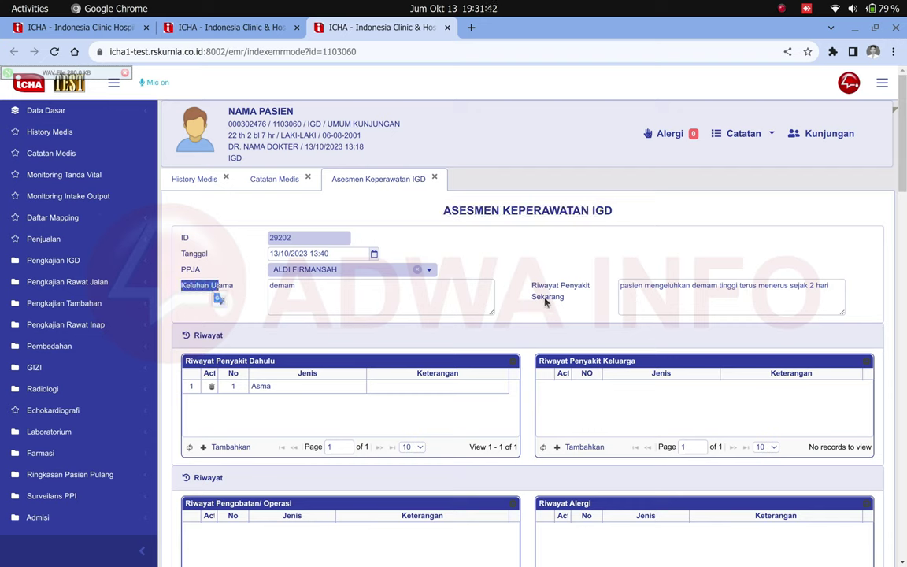
left_click_drag(532, 283, 564, 308)
left_click_drag(621, 286, 819, 297)
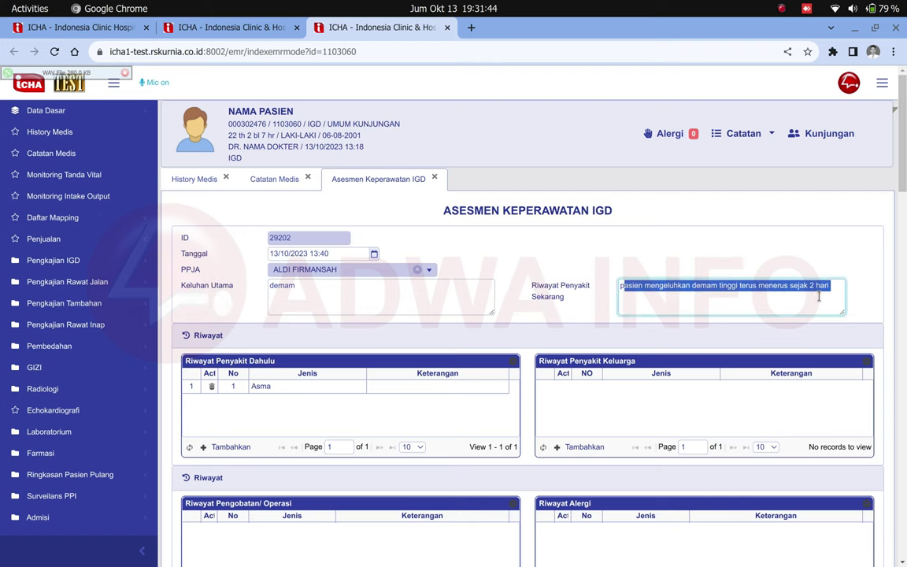
left_click(277, 32)
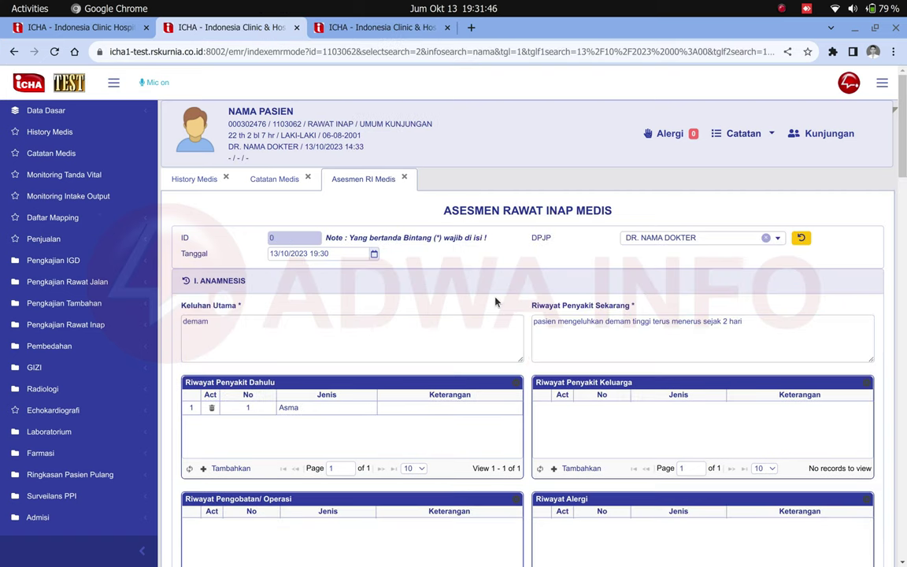
- Extend the chief complaint to 'demam, batuk pilek' and add ', blblblb' to the present-illness history
left_click(439, 350)
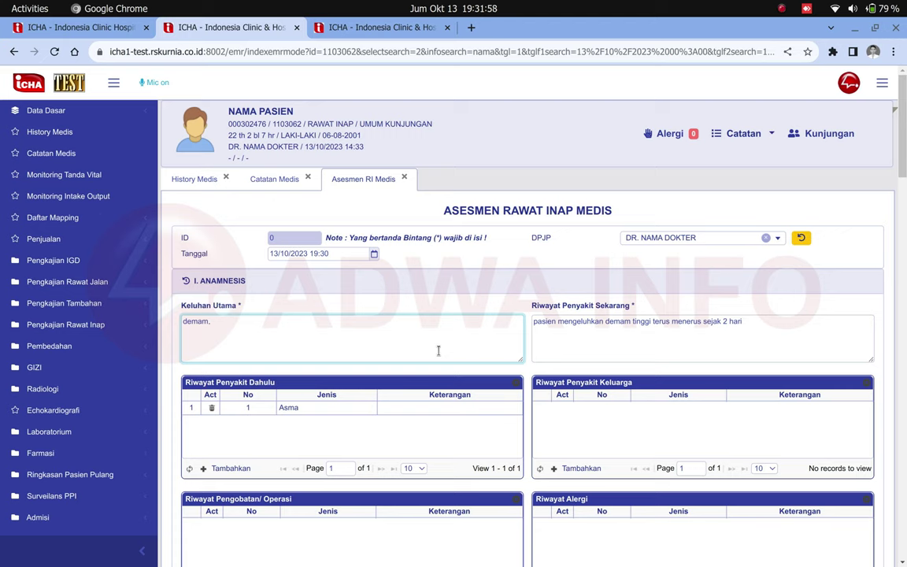
type("tuk pilek")
left_click(795, 336)
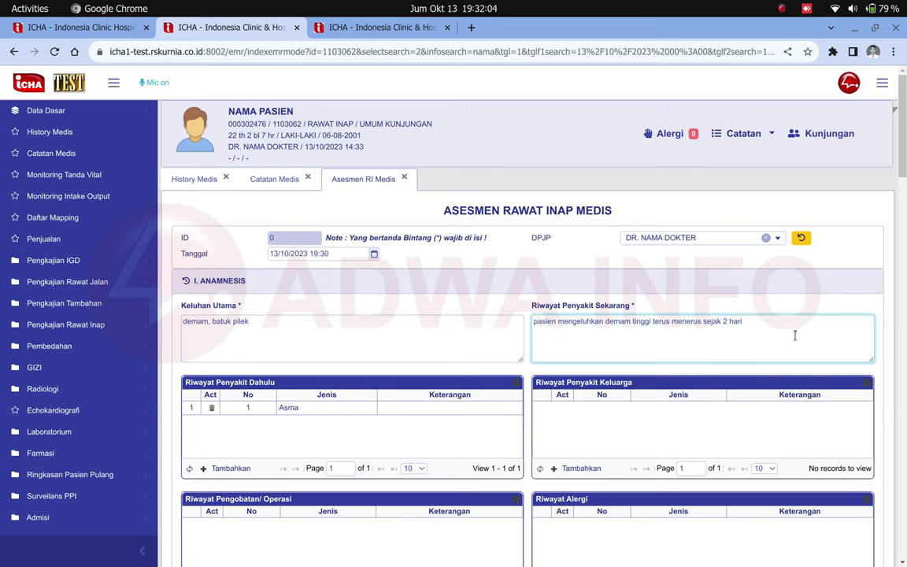
type(", blblblb")
- Review the Riwayat Penyakit Dahulu table and start a new past-illness entry
scroll(795, 335, "down", 2)
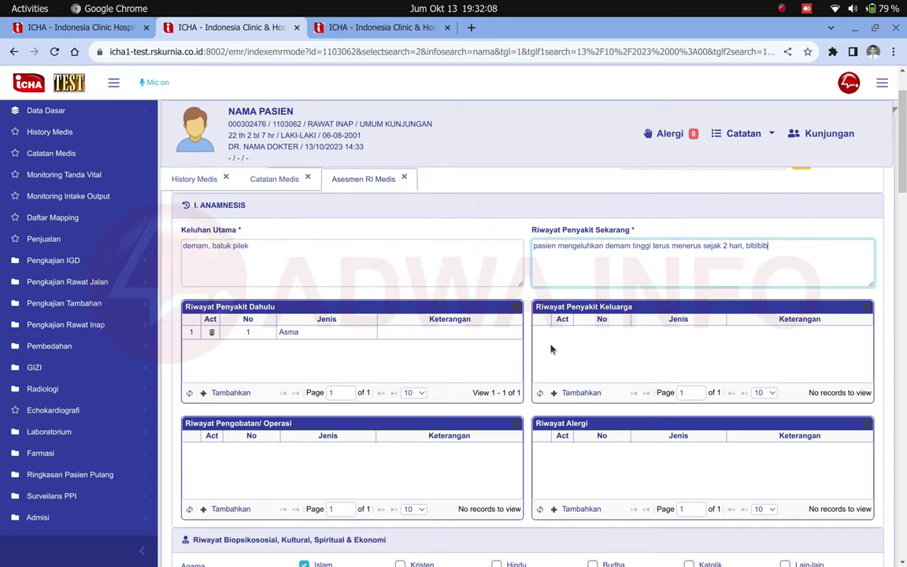
triple_click(258, 315)
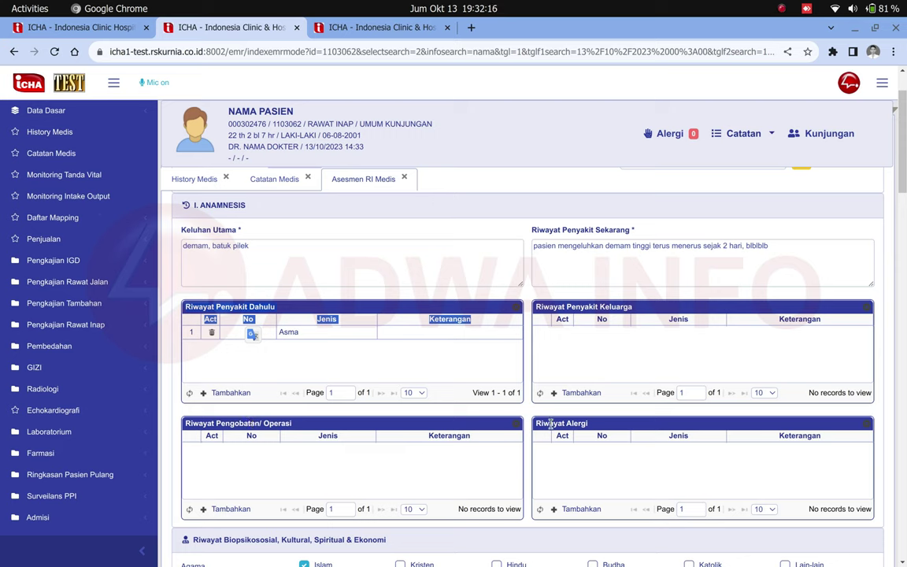
left_click(544, 424)
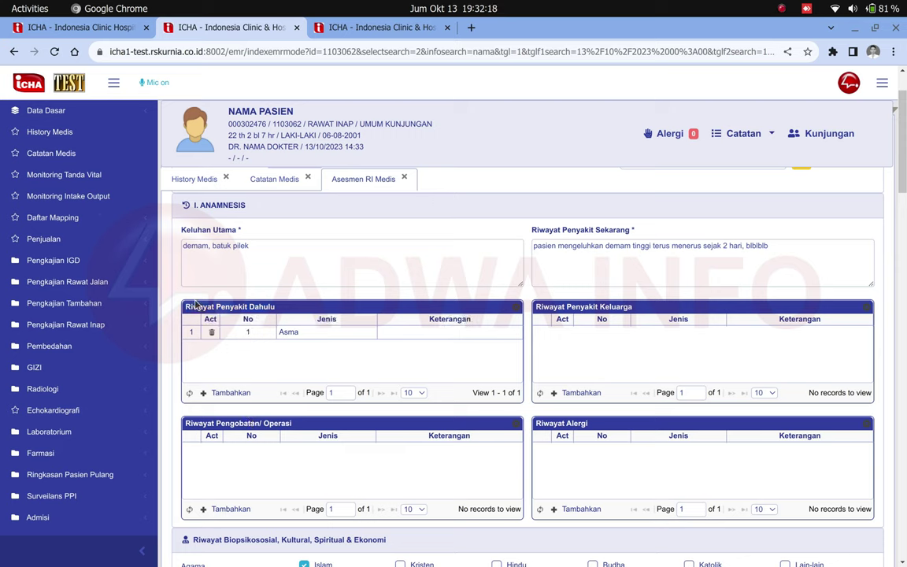
left_click_drag(203, 293, 640, 454)
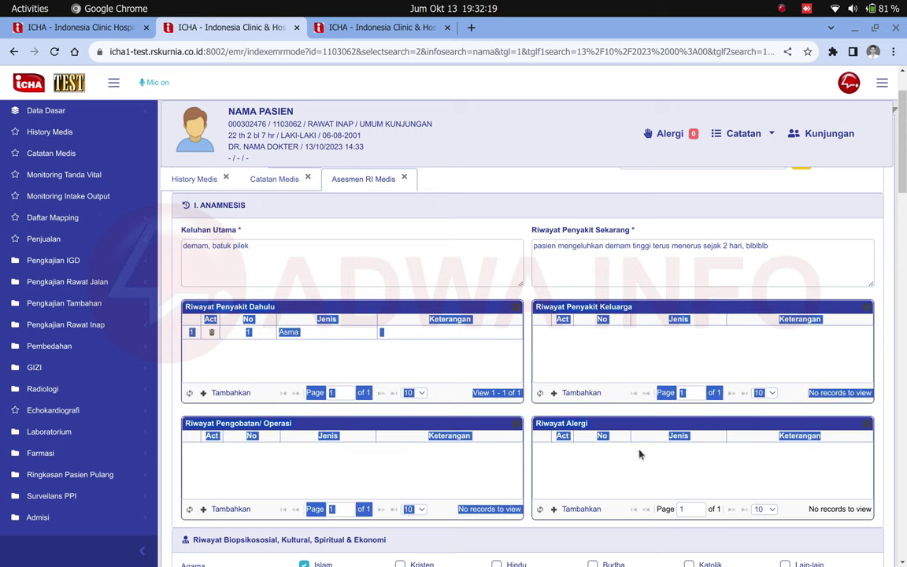
left_click(681, 482)
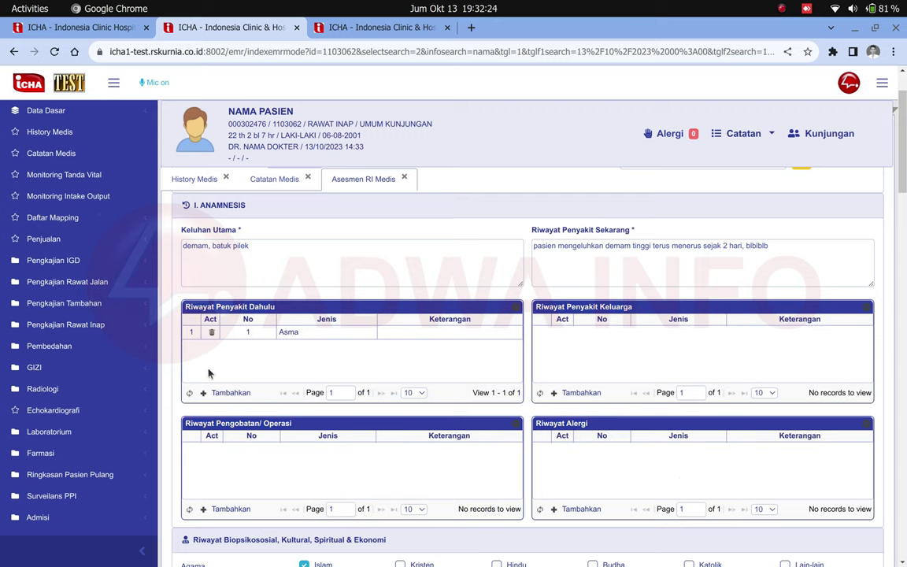
scroll(239, 380, "down", 2)
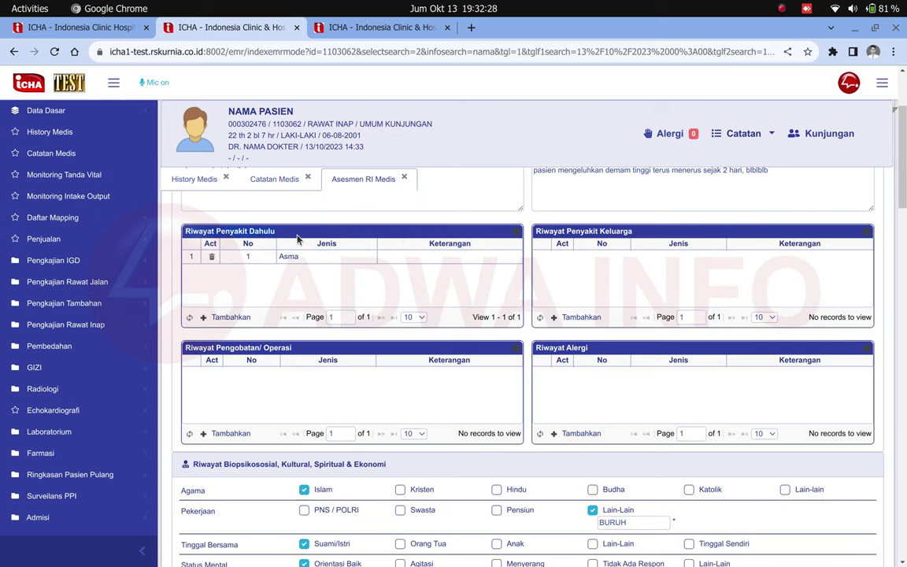
left_click(232, 319)
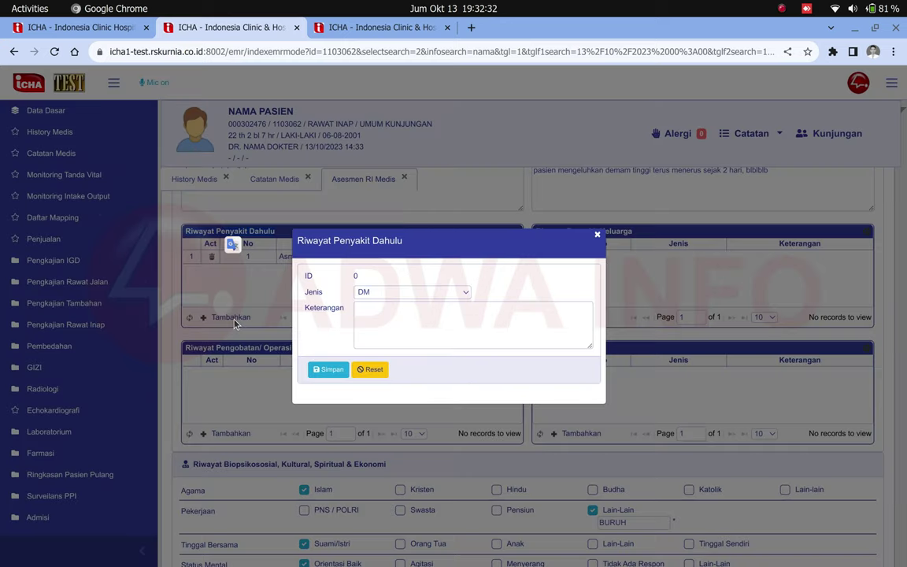
- Save a new past-illness entry of type Penyakit Jantung
left_click(374, 293)
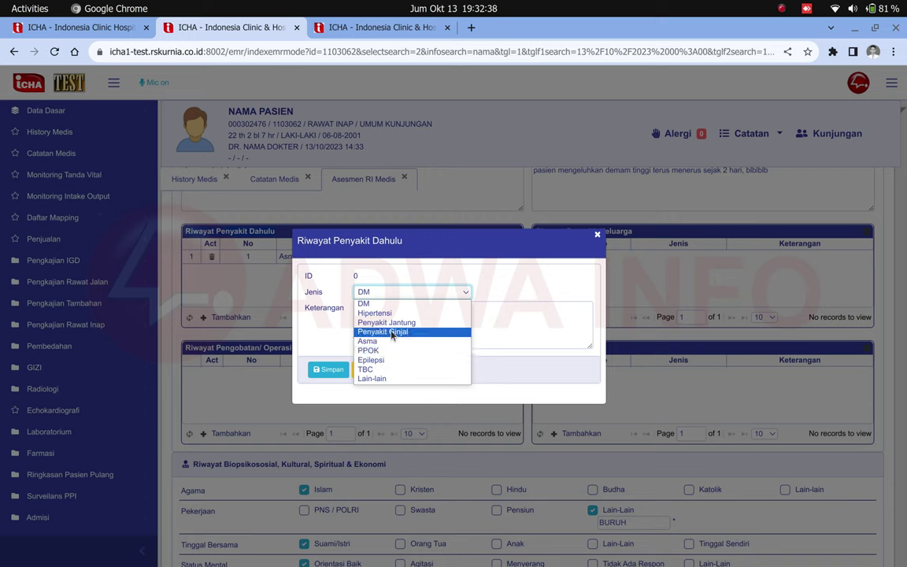
left_click(392, 322)
left_click(392, 322)
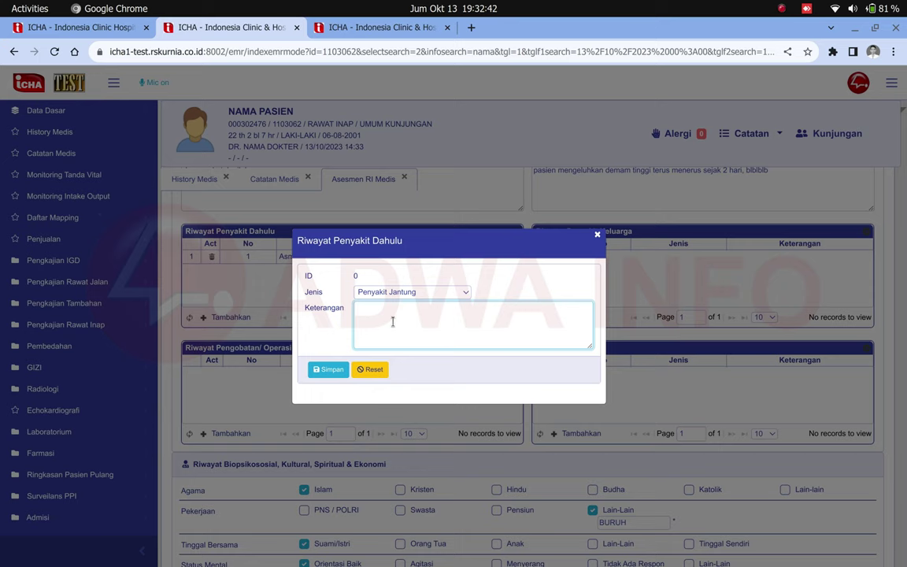
left_click(327, 369)
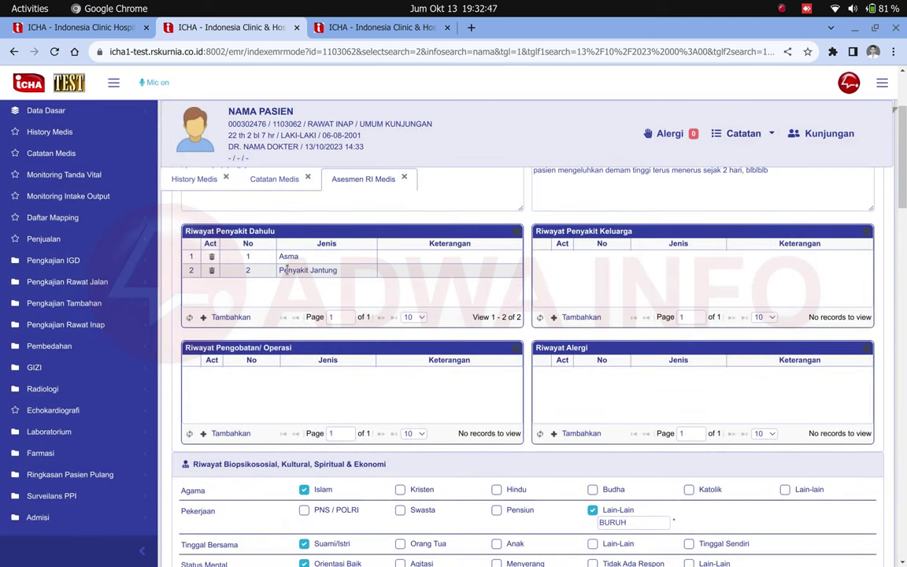
- Check that Asma and Penyakit Jantung both appear in the past illness table
left_click_drag(279, 270, 321, 271)
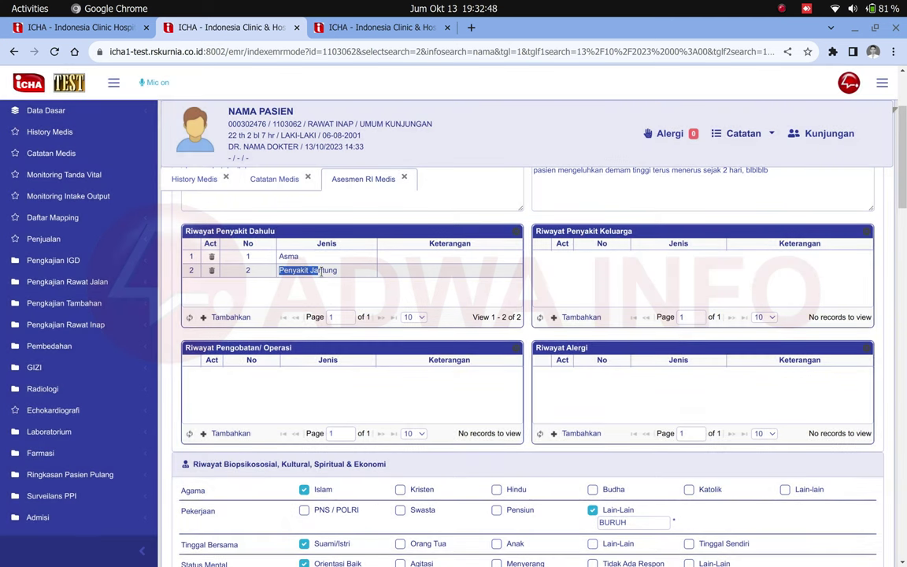
left_click(344, 275)
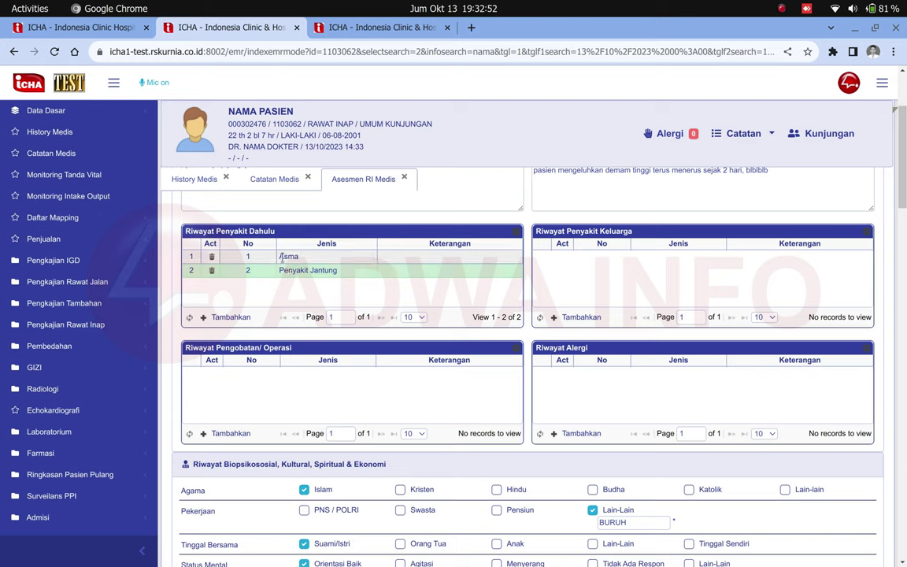
double_click(281, 257)
left_click(372, 292)
left_click_drag(281, 257, 324, 289)
left_click(365, 291)
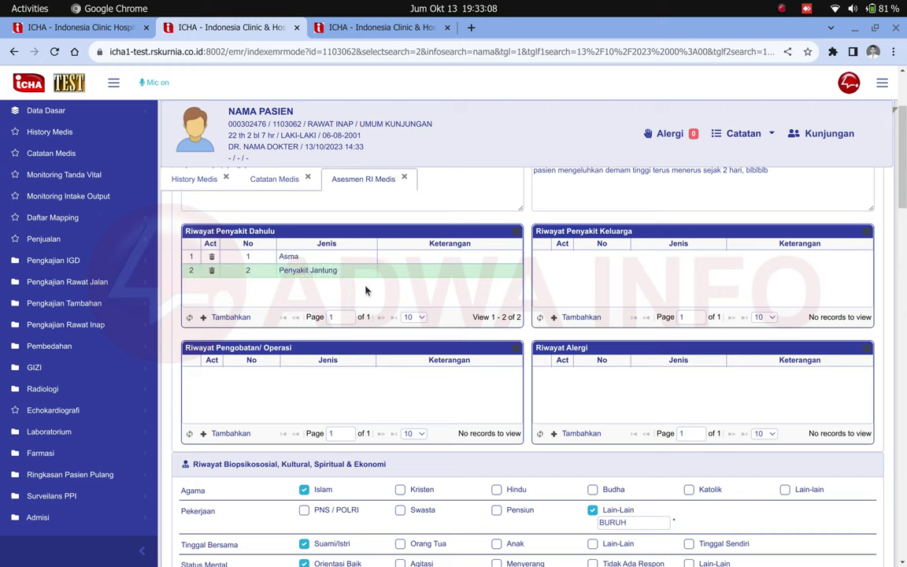
mouse_move(280, 257)
left_mouse_down()
mouse_move(300, 271)
mouse_move(278, 268)
mouse_move(282, 289)
left_mouse_up()
left_click(330, 265)
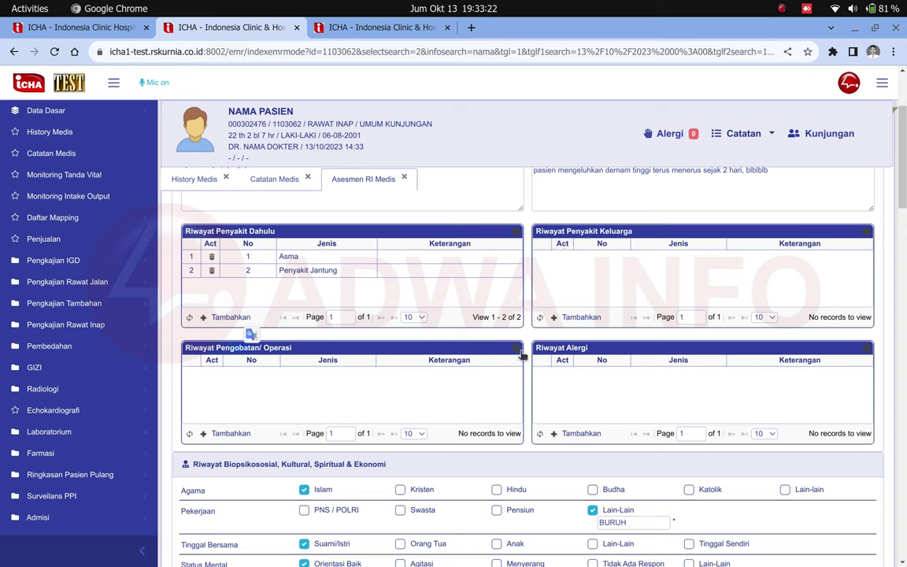
double_click(580, 347)
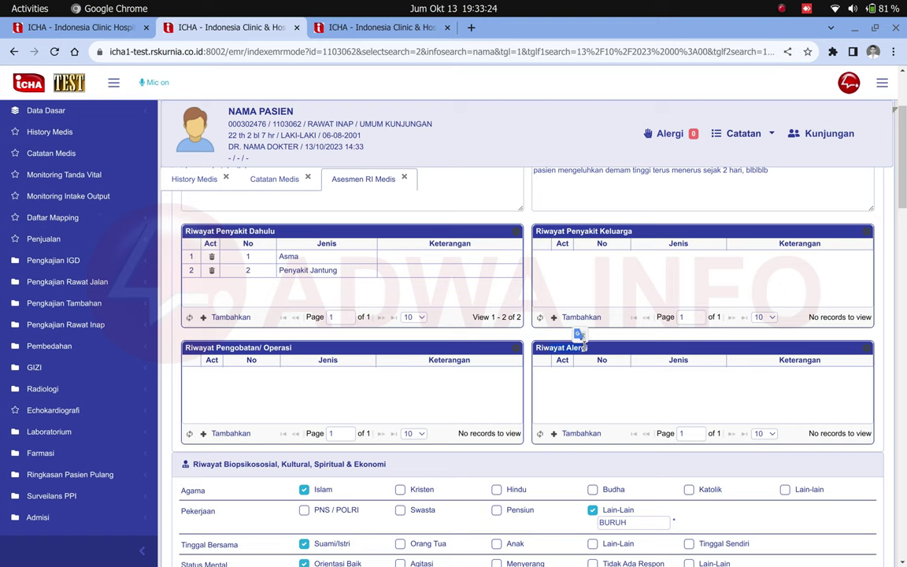
- Change Status Psikologis from Kooperatif to Hiperaktif under Riwayat Biopsikososial
scroll(587, 348, "down", 3)
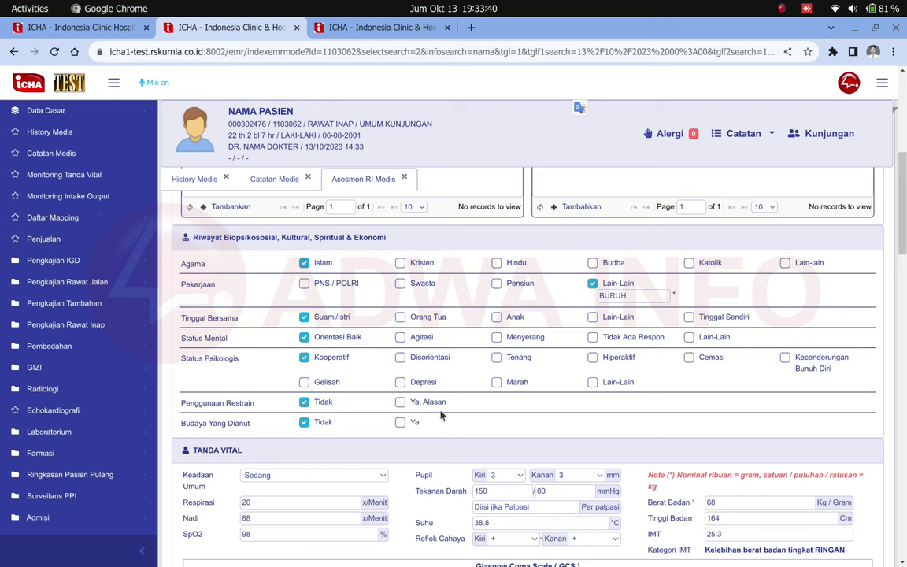
left_click_drag(180, 358, 254, 370)
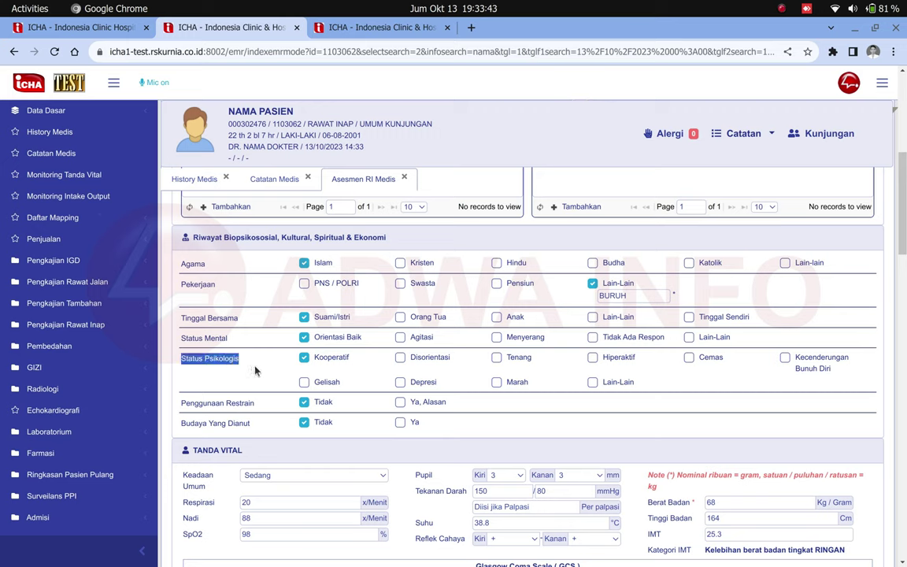
left_click(594, 360)
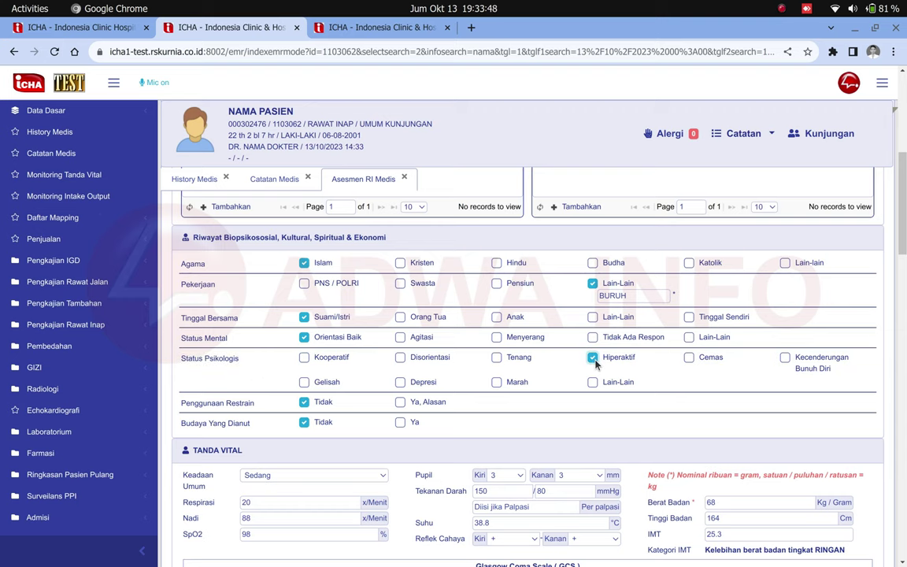
scroll(583, 358, "down", 2)
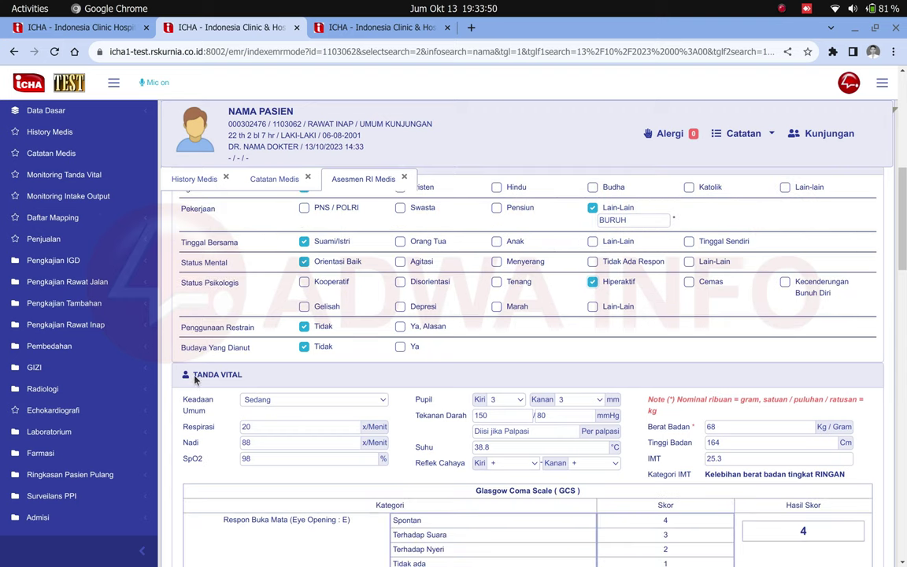
scroll(197, 370, "down", 2)
- Set Keadaan Umum in Tanda Vital to Berat instead of Sedang
left_click_drag(181, 335, 874, 399)
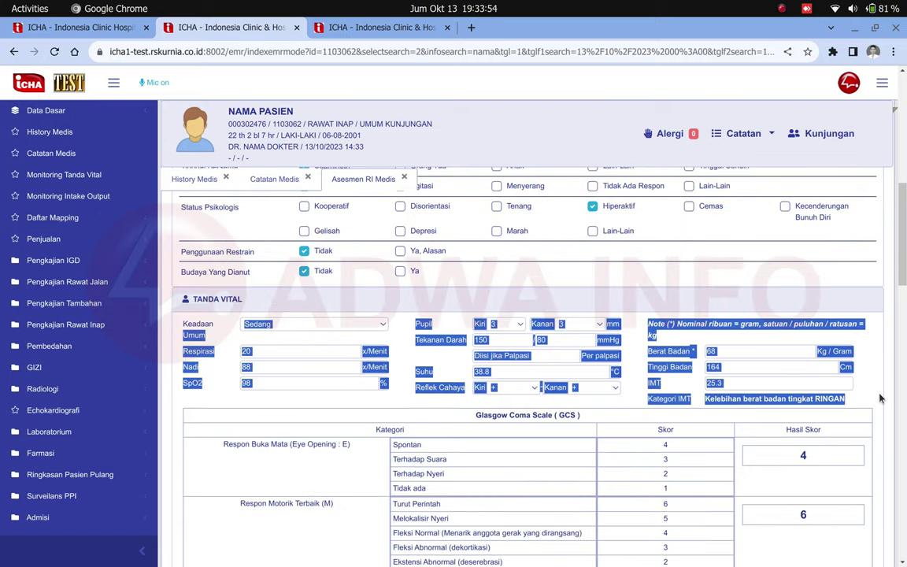
left_click(881, 399)
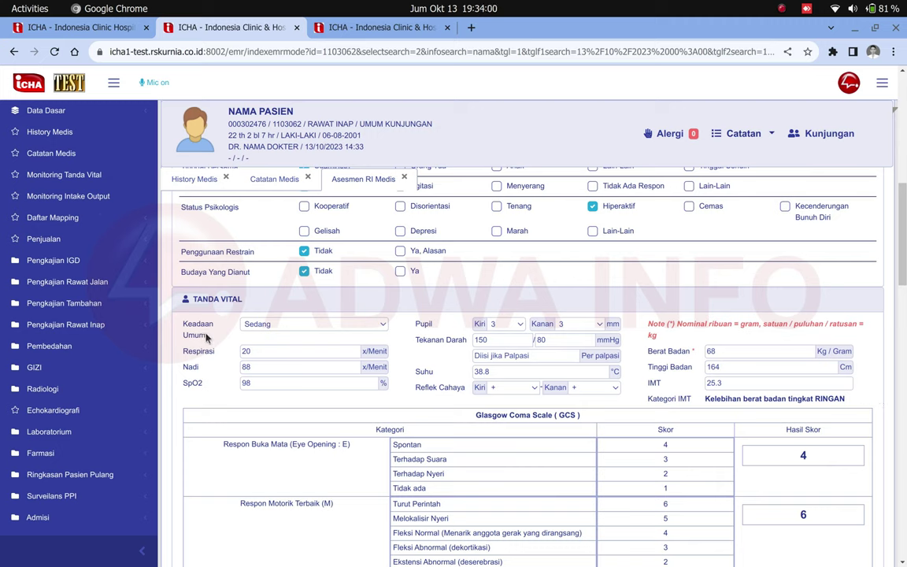
left_click_drag(178, 316, 278, 325)
left_click(284, 325)
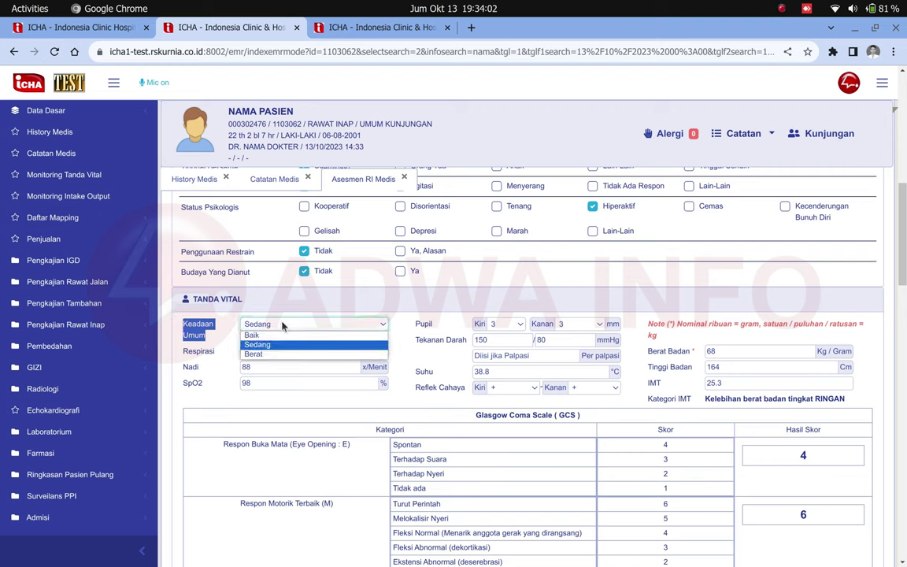
left_click(283, 324)
left_click(284, 326)
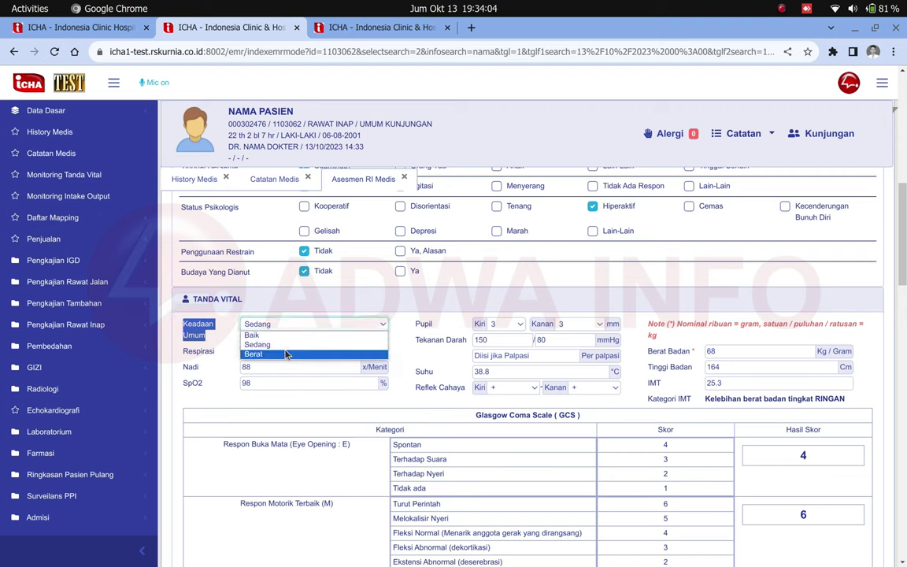
left_click(286, 356)
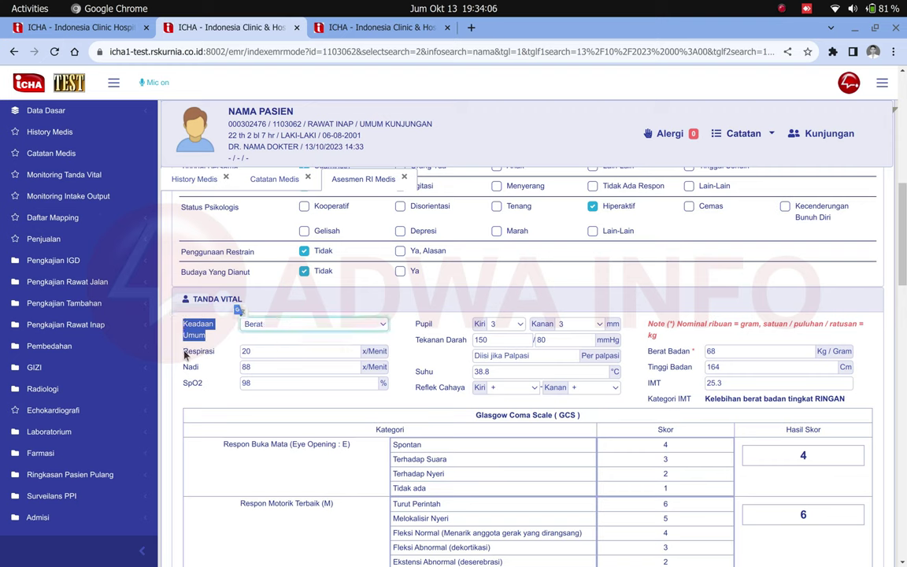
- Check the Respirasi, SpO2 98 and Nadi 88 vitals, leaving Pupil Kiri at 3
left_click_drag(182, 351, 202, 356)
left_click(187, 376)
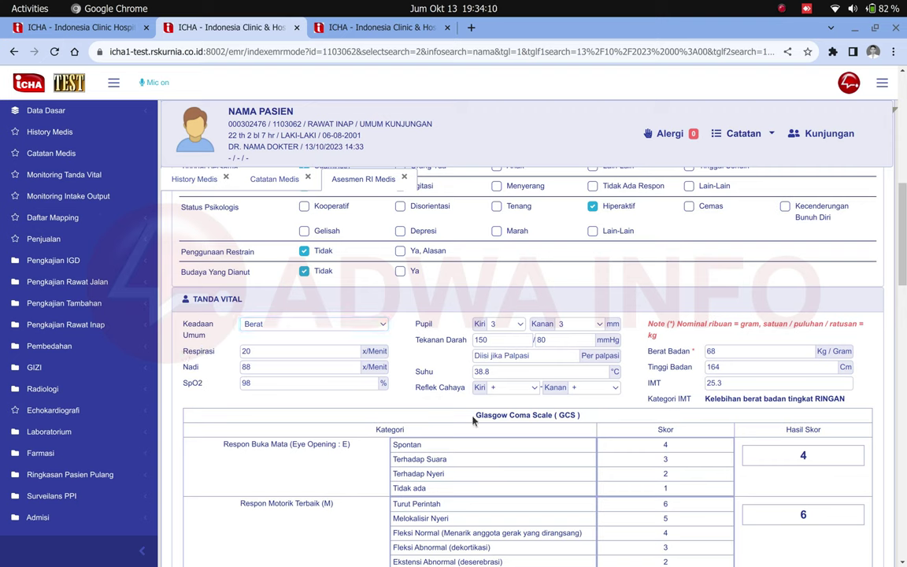
double_click(281, 382)
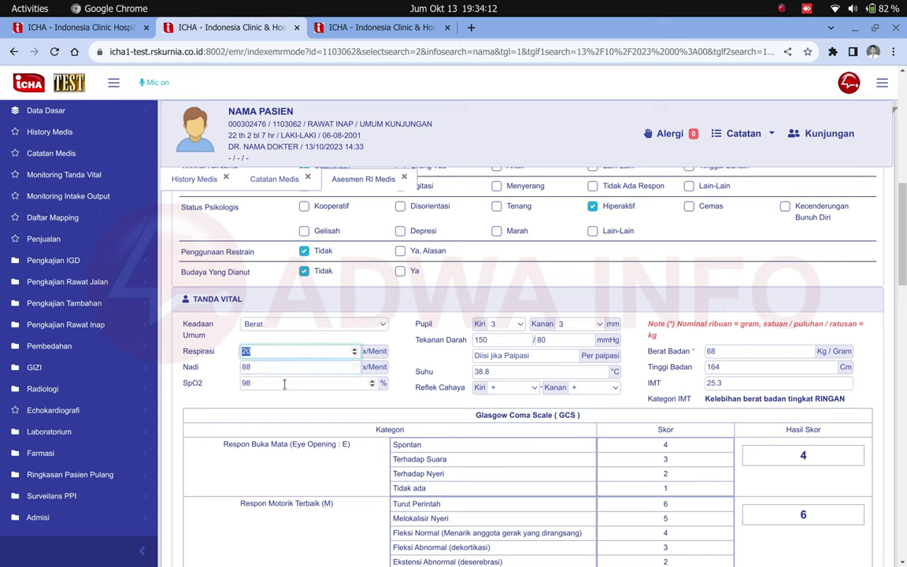
double_click(285, 368)
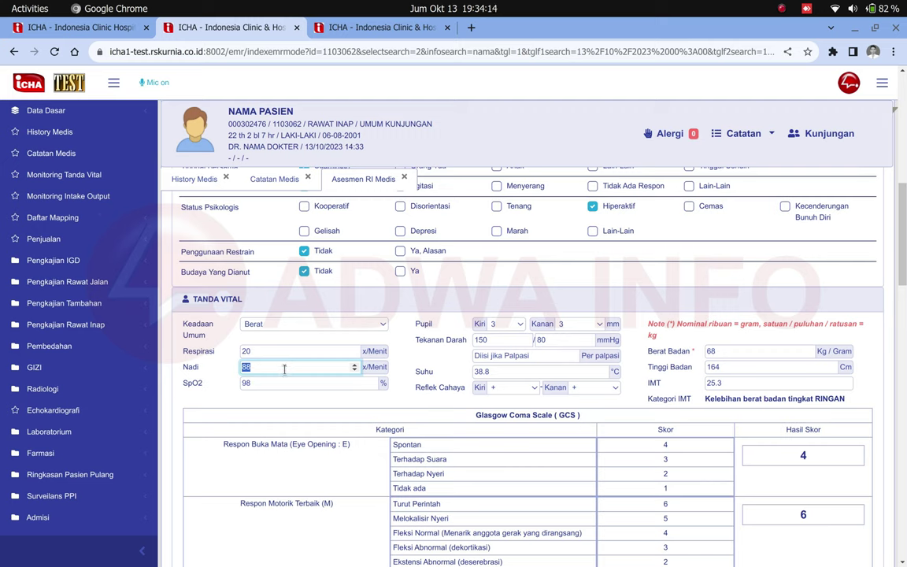
left_click(504, 323)
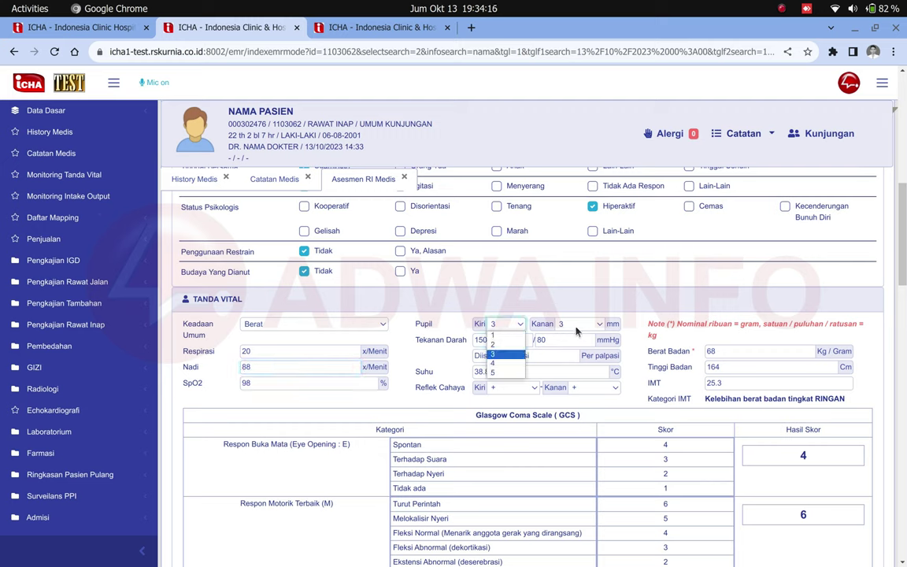
left_click(609, 330)
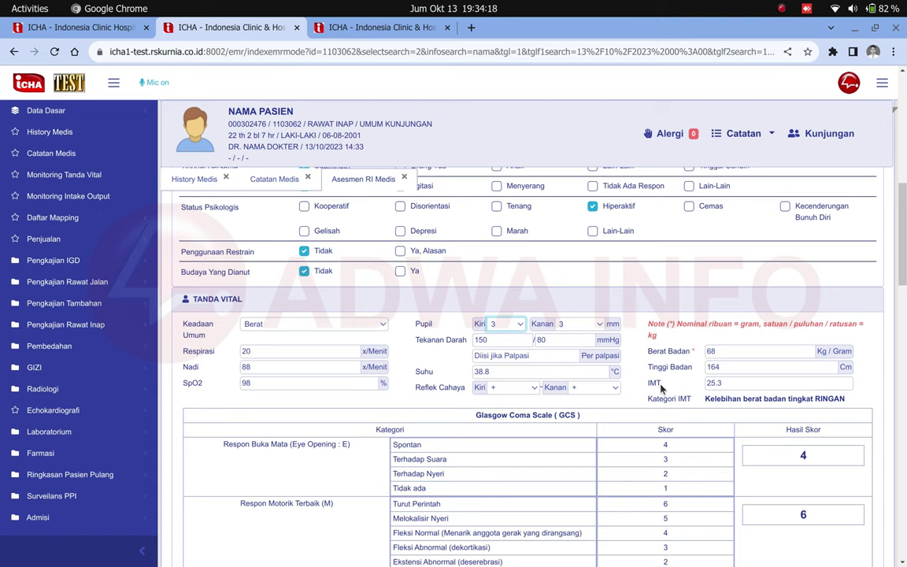
scroll(660, 388, "down", 3)
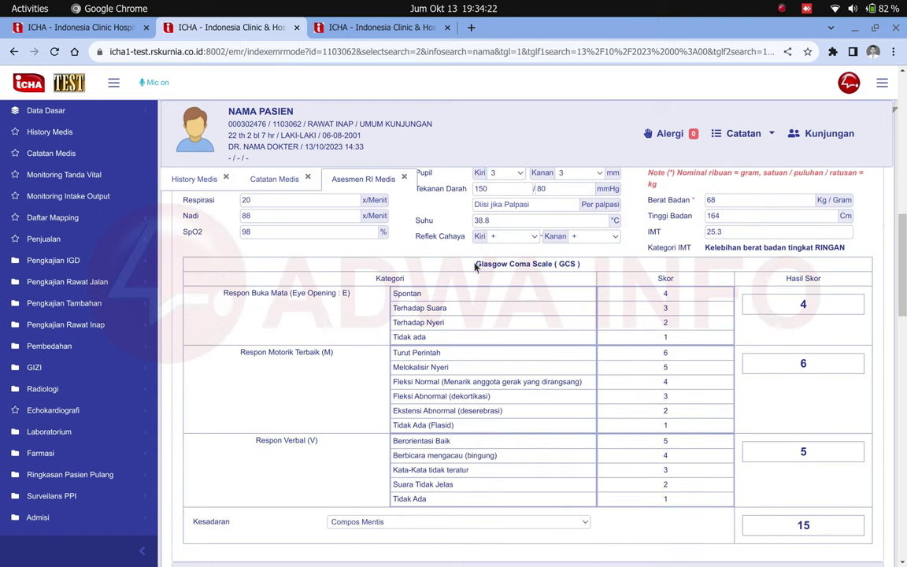
- Score the GCS as eye Terhadap Suara (3), motor flaccid (1), verbal Kata-Kata tidak teratur (3)
left_click_drag(476, 264, 580, 265)
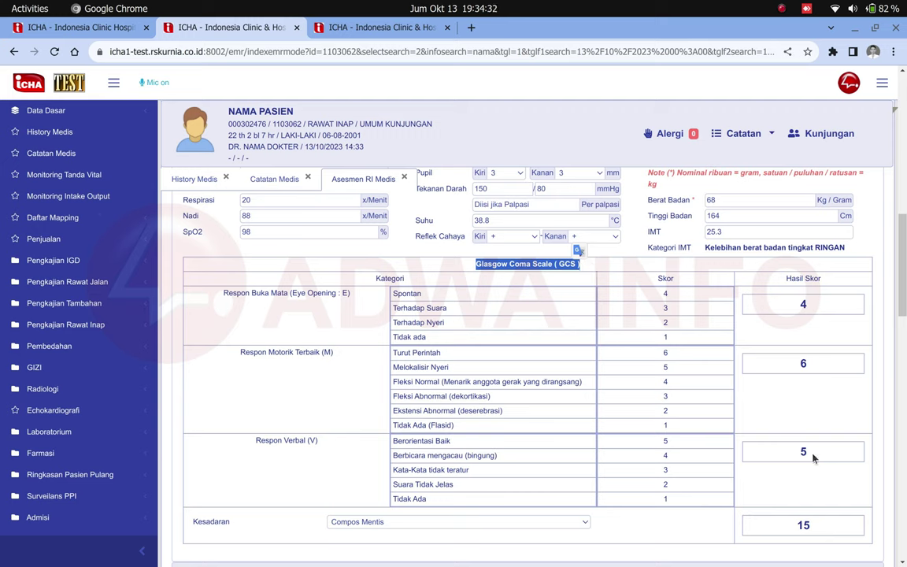
left_click_drag(214, 297, 358, 306)
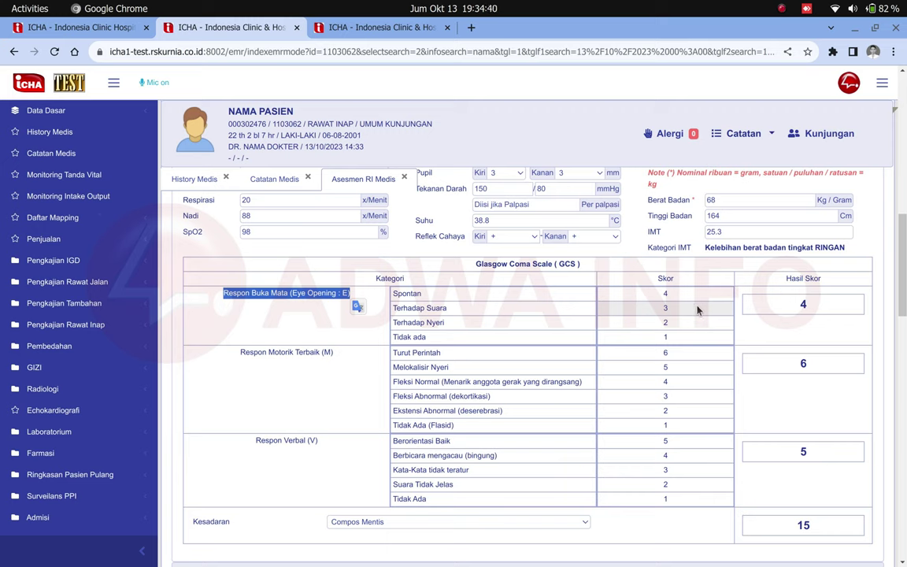
left_click(697, 310)
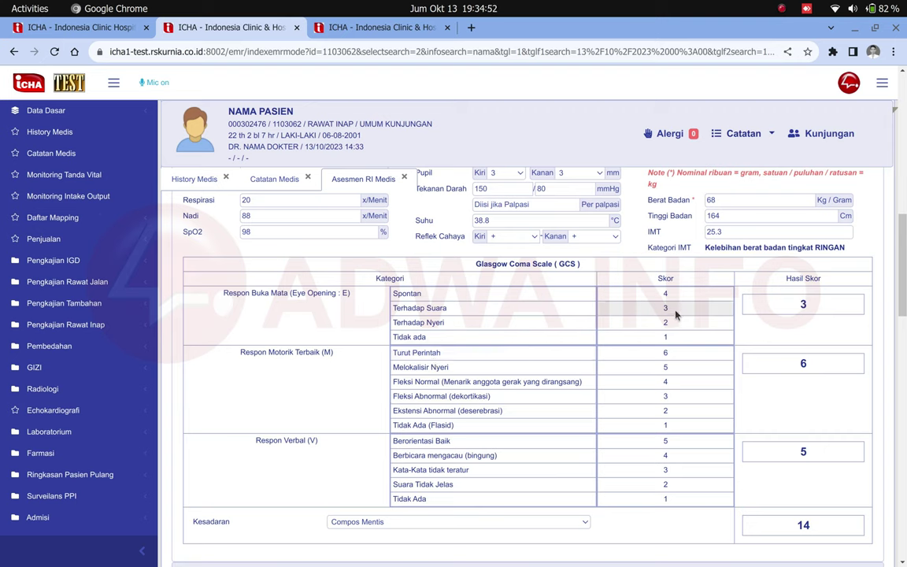
left_click_drag(241, 353, 321, 354)
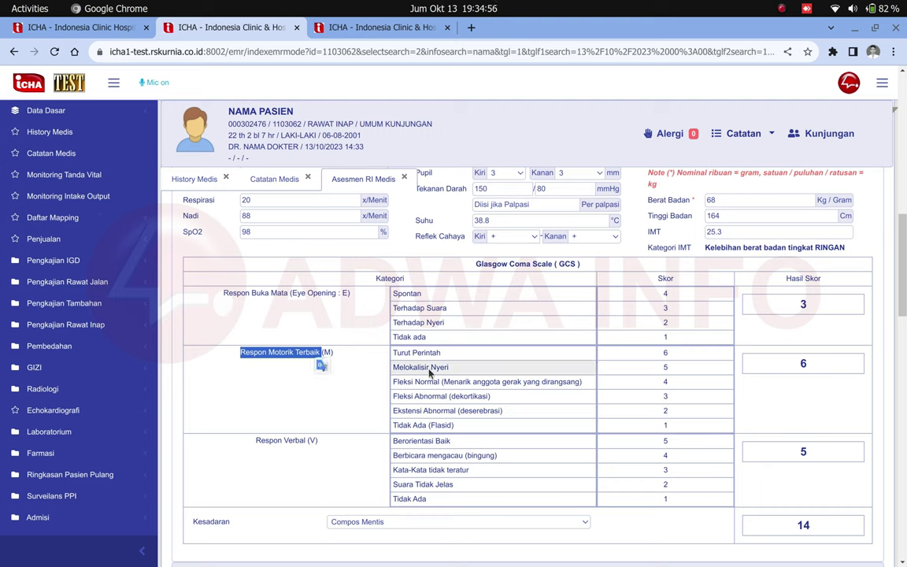
left_click(454, 425)
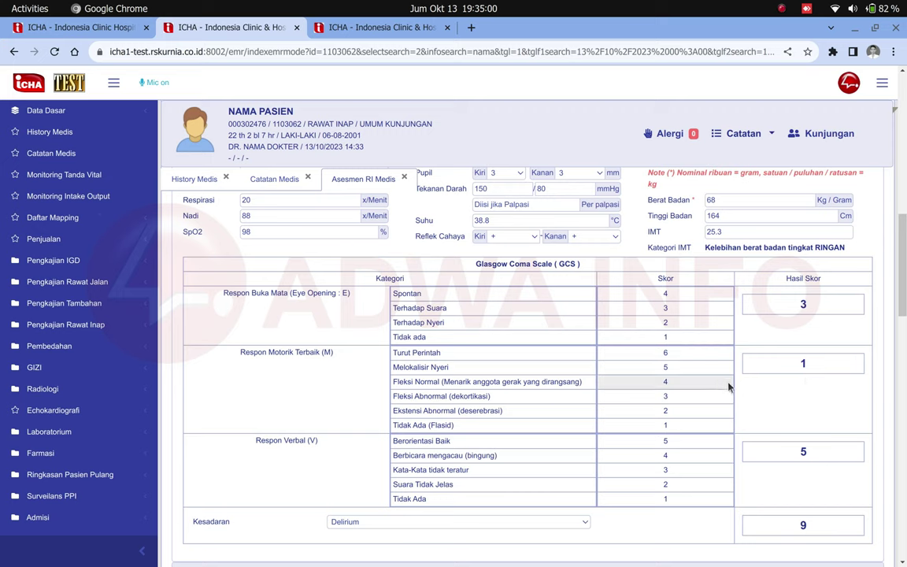
left_click_drag(257, 442, 325, 449)
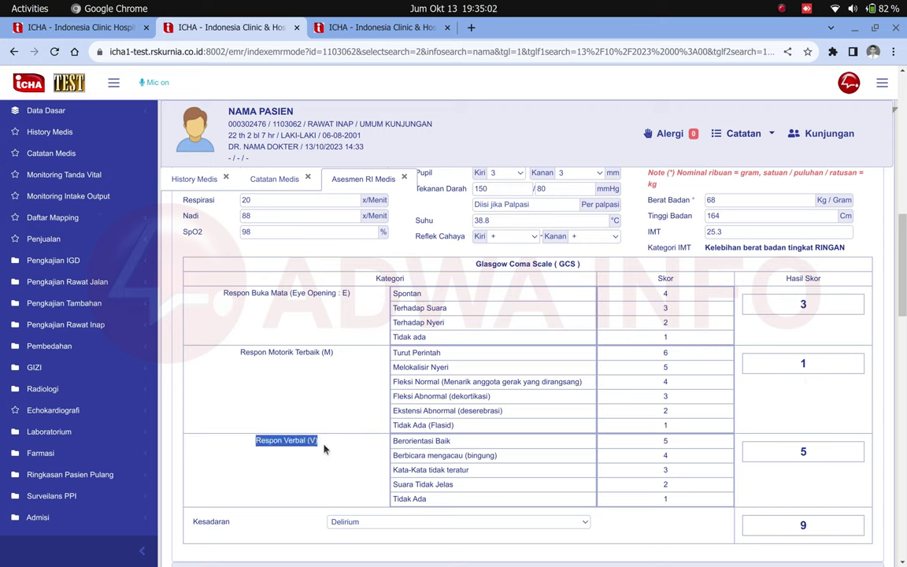
left_click(449, 471)
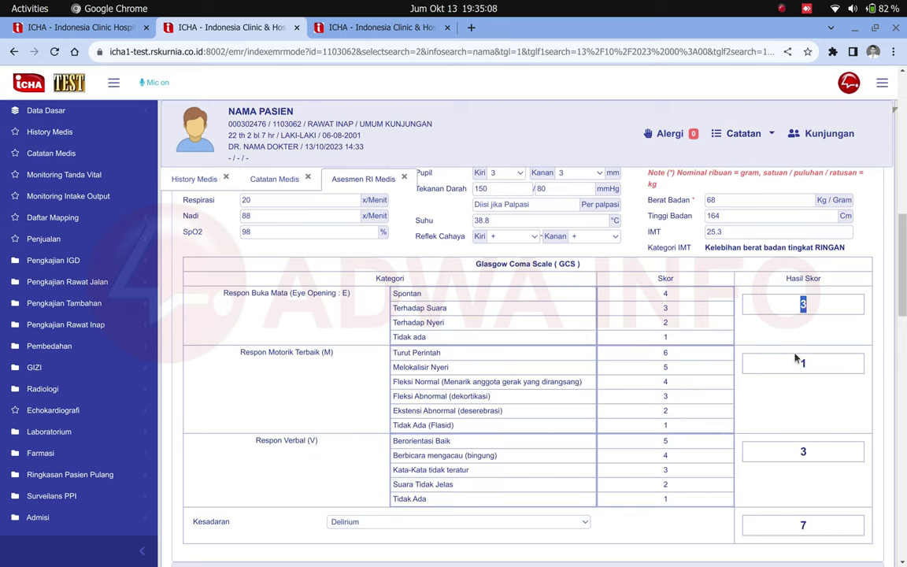
- Check the motor and verbal scores, the GCS total of 7 and the Kesadaran options
double_click(819, 366)
double_click(797, 453)
scroll(815, 460, "down", 2)
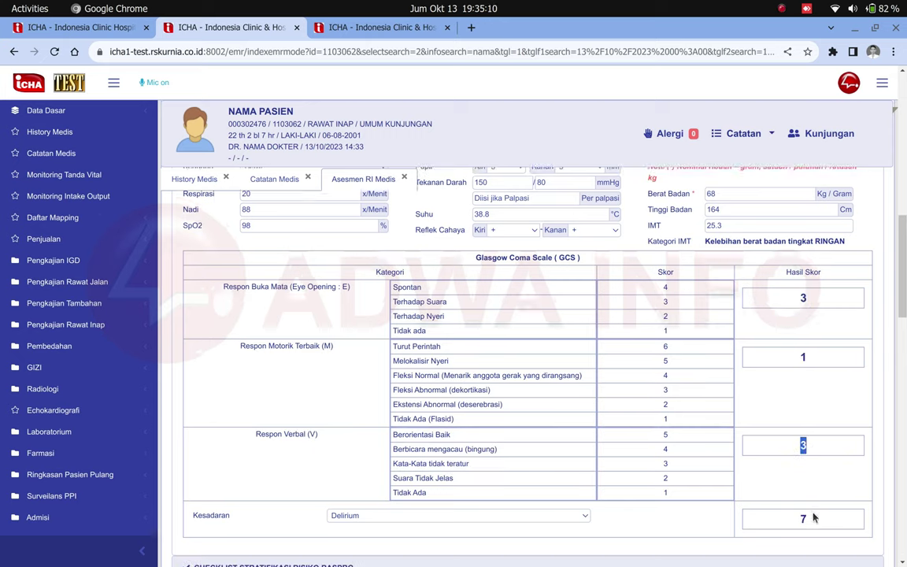
left_click(801, 454)
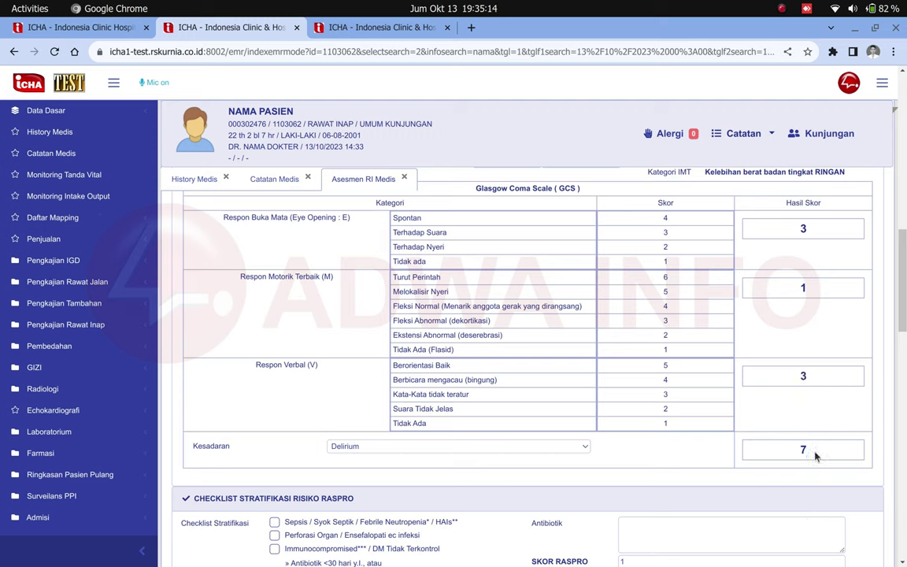
double_click(802, 450)
left_click_drag(191, 447, 246, 452)
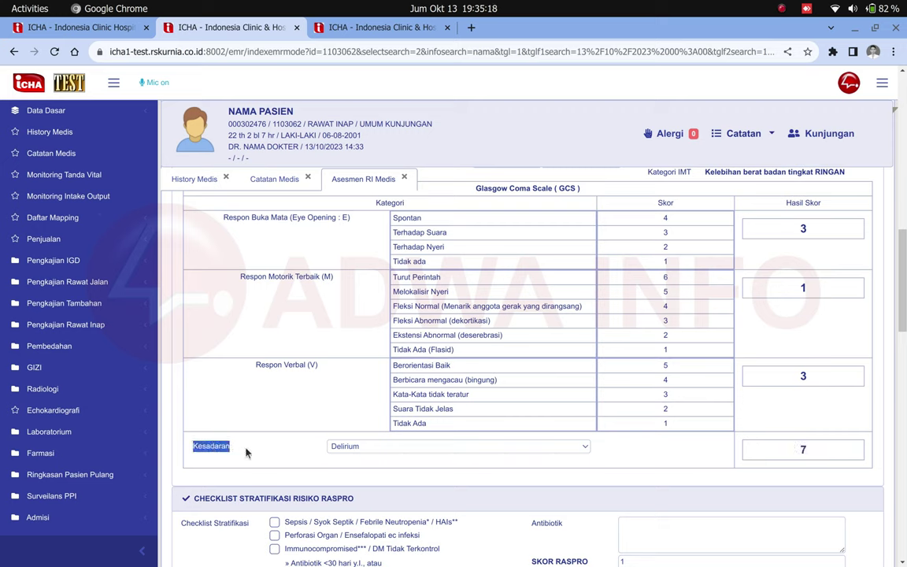
left_click(287, 451)
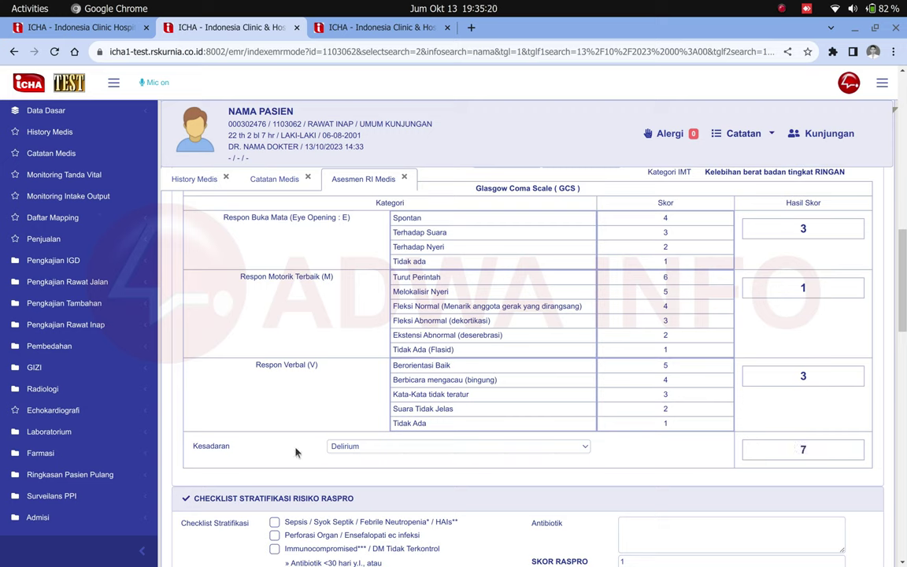
left_click(364, 448)
left_click(221, 453)
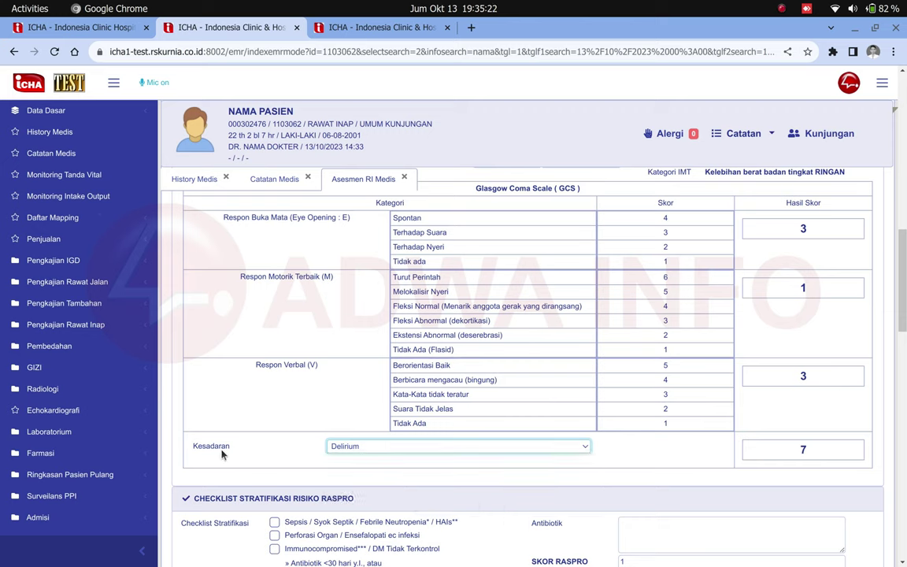
double_click(222, 454)
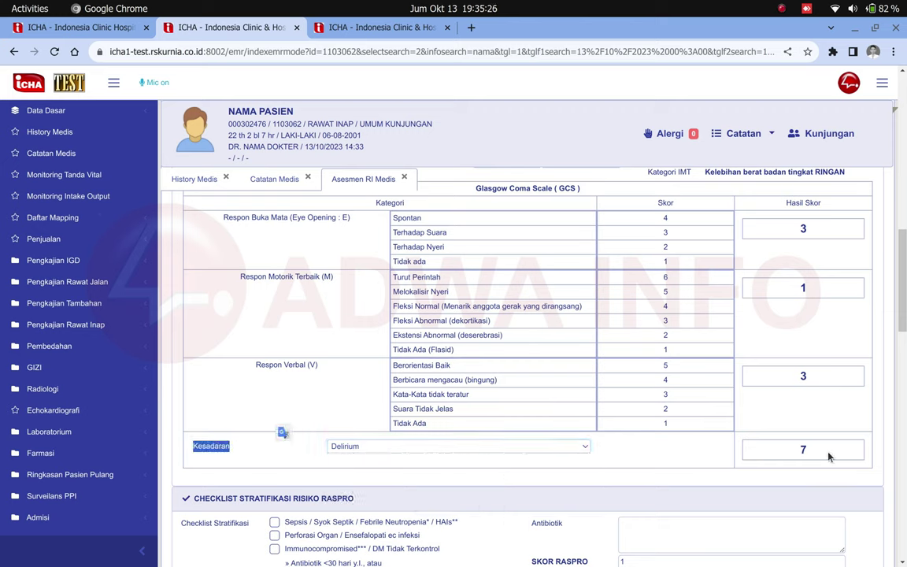
double_click(829, 457)
- Rescore verbal as Tidak Ada (1) and motor as Fleksi Abnormal (3), keeping the total at 7
left_click(714, 428)
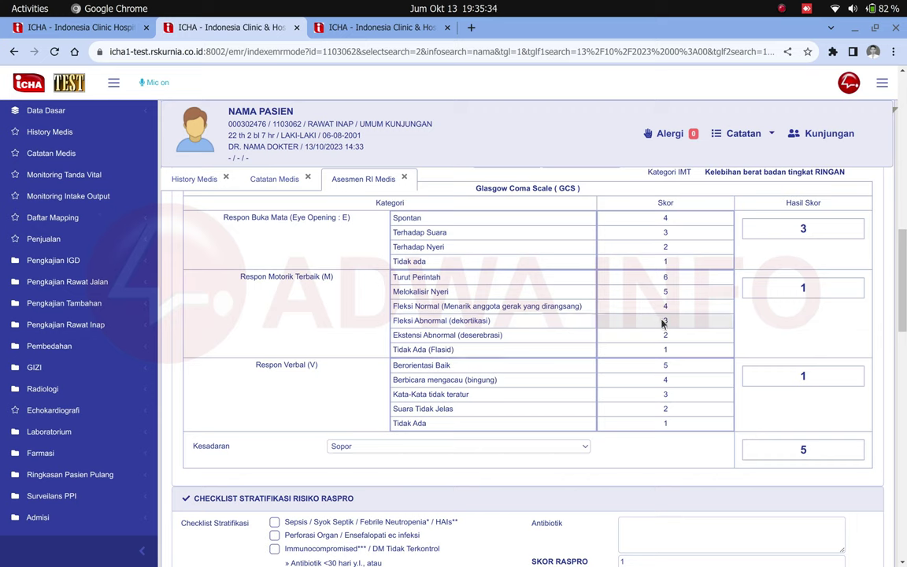
left_click(344, 447)
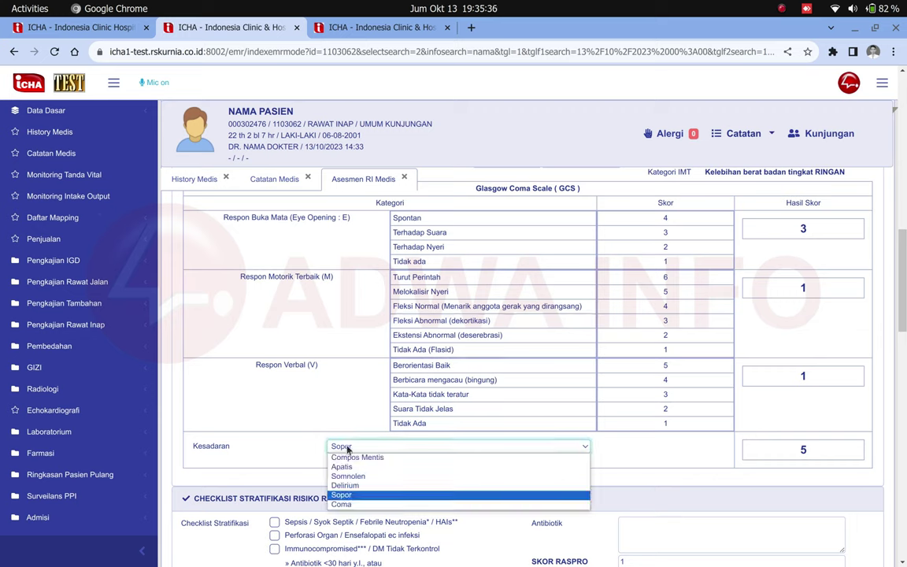
left_click(342, 447)
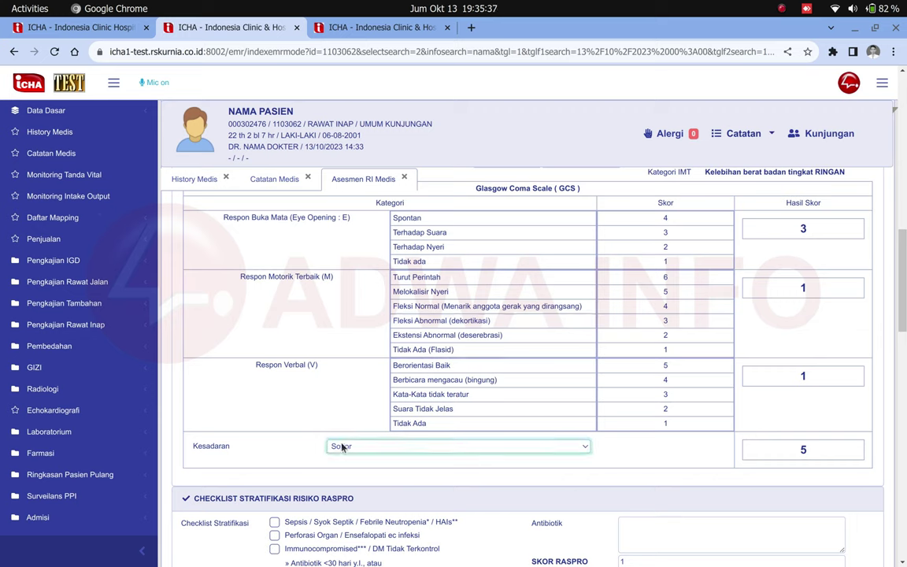
left_click(671, 325)
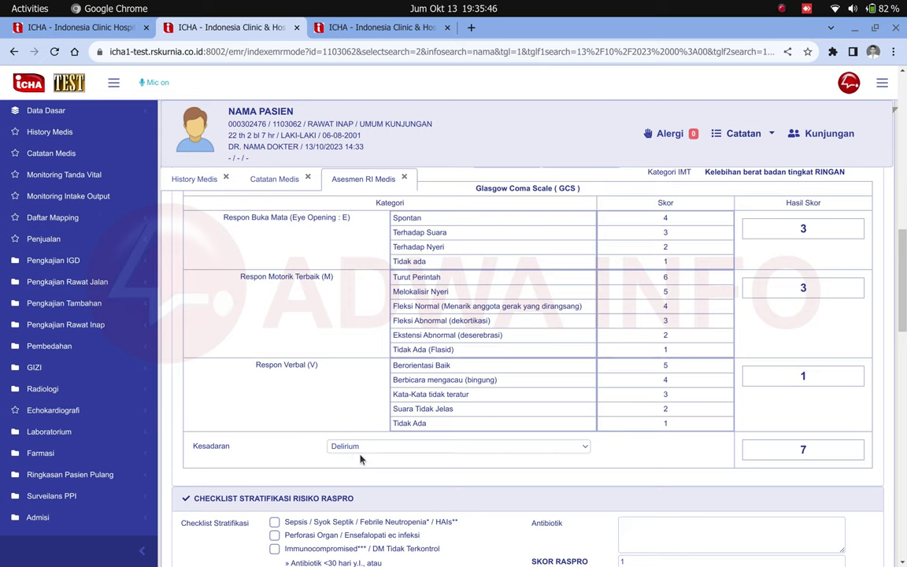
scroll(361, 459, "down", 1)
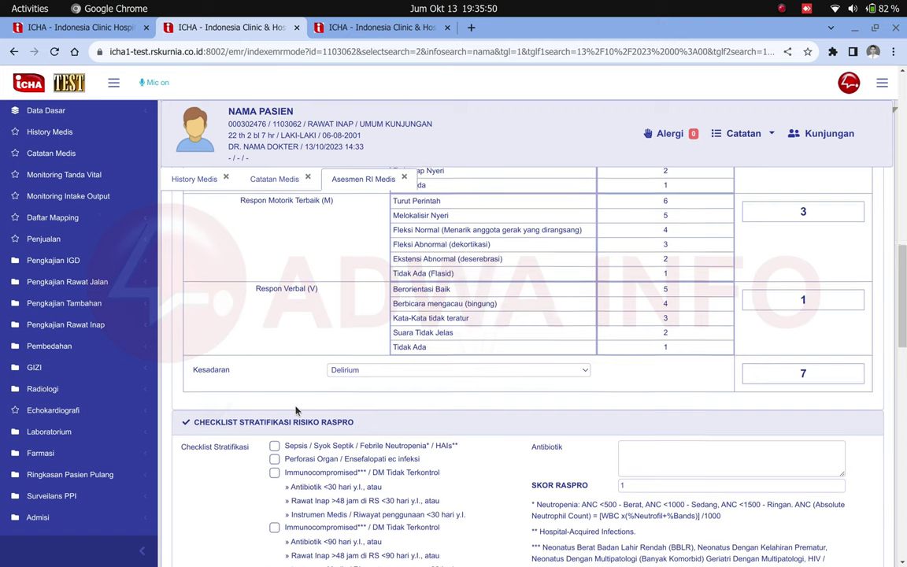
- Tick Sepsis as the RASPRO risk criterion, giving a SKOR RASPRO of 3
scroll(293, 415, "down", 2)
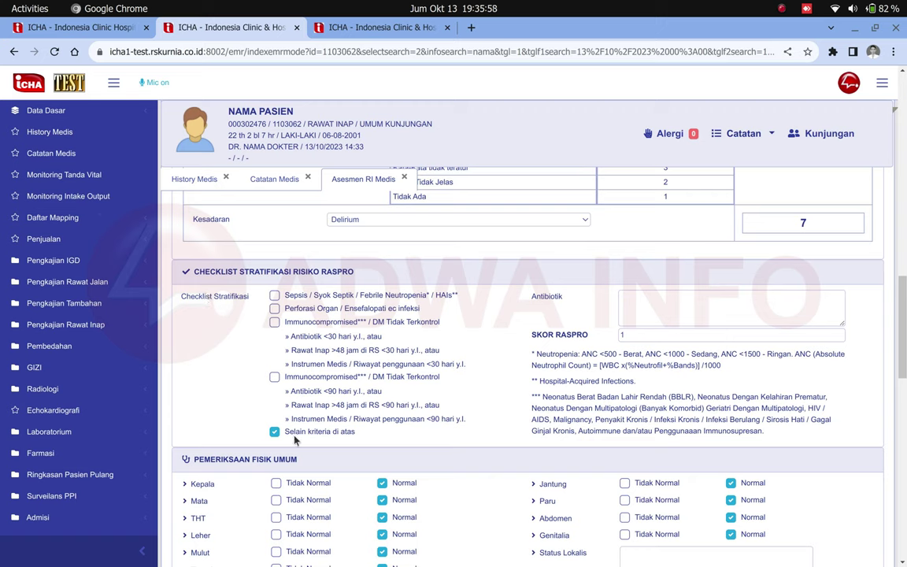
left_click_drag(283, 432, 300, 432)
left_click_drag(260, 285, 425, 434)
left_click(427, 437)
left_click(274, 296)
left_click(275, 306)
left_click(275, 296)
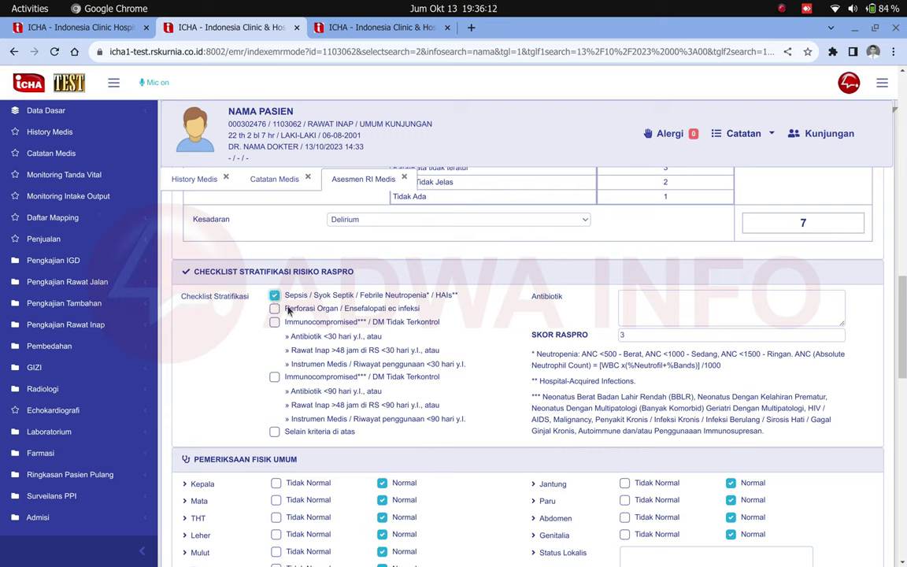
double_click(558, 334)
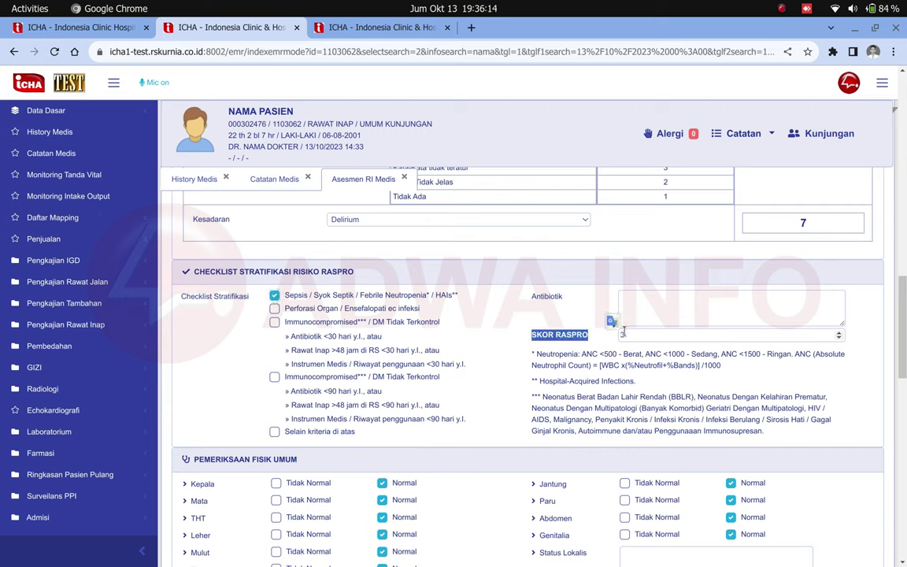
left_click(558, 335)
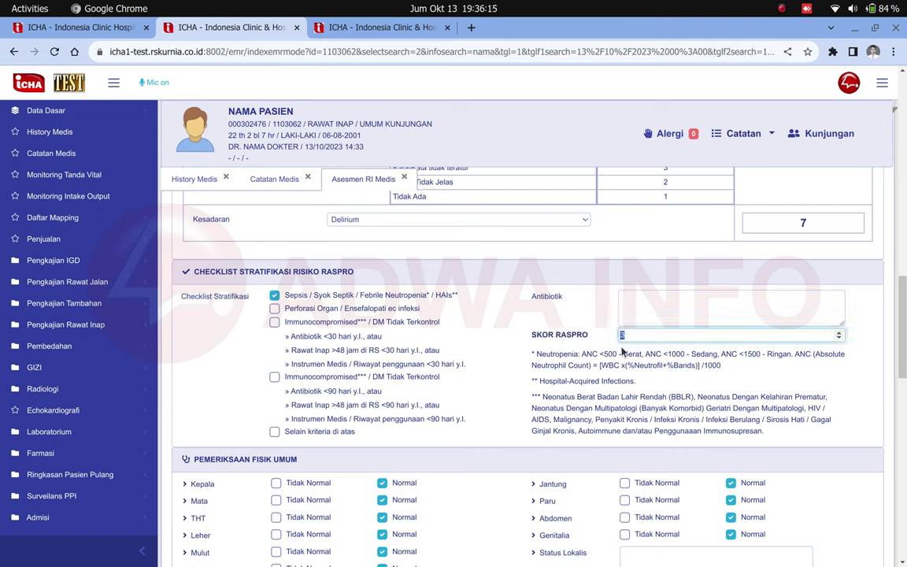
triple_click(281, 298)
left_click(283, 298)
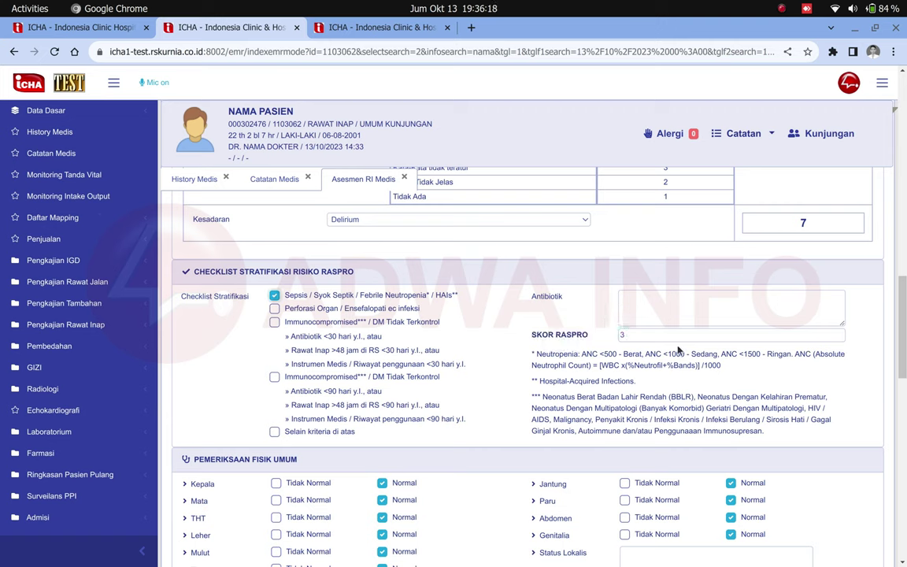
- Switch to the 90-day Immunocompromised criterion (score 2) and enter 'blalalalaaaa' under Antibiotik
left_click(274, 377)
double_click(634, 336)
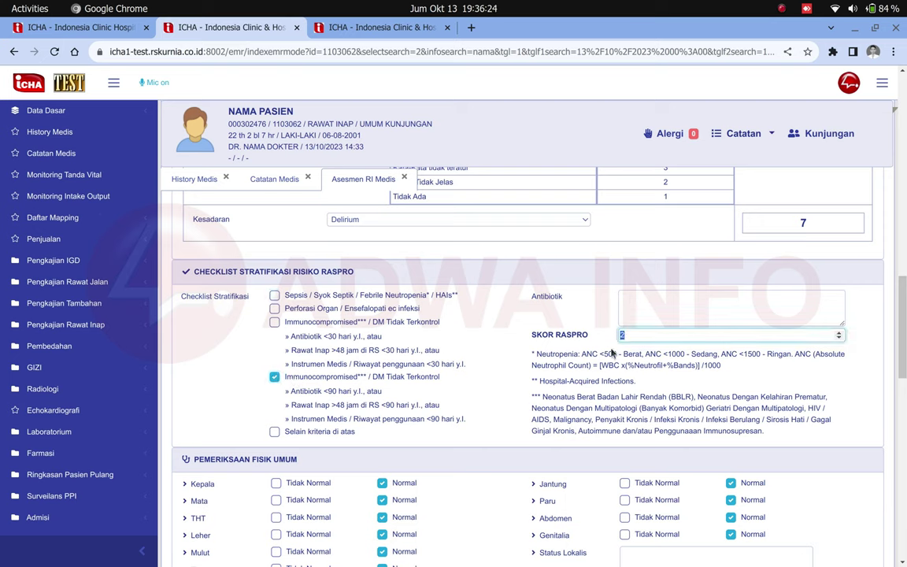
left_click(635, 309)
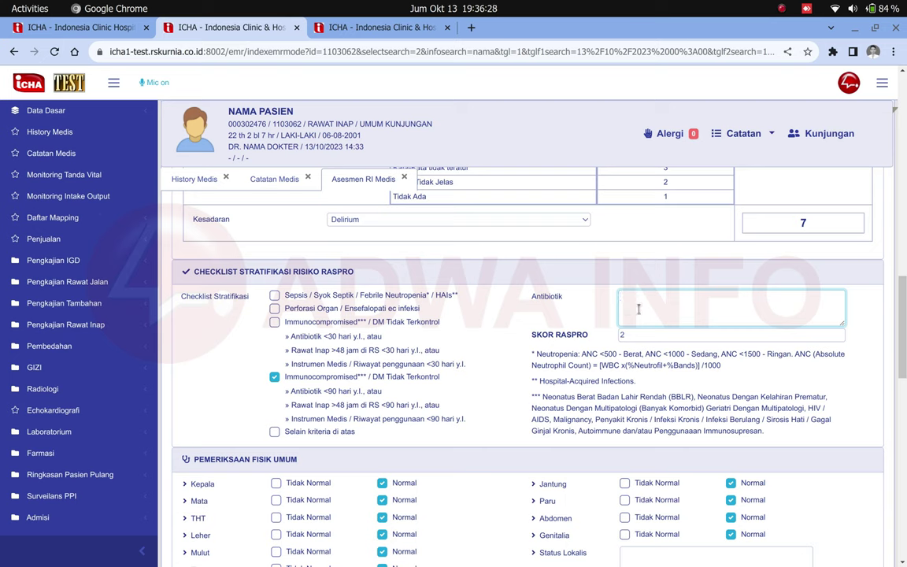
type("blalalalaaaa")
scroll(639, 311, "down", 4)
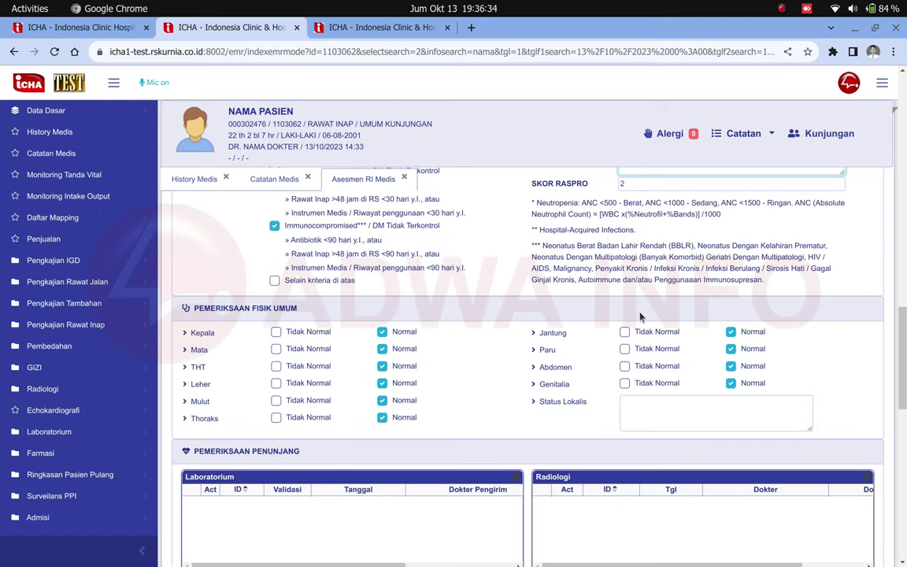
- Mark Kepala as Tidak Normal and add the note 'asdasdadsdasdasdasdsad' for it
scroll(639, 319, "down", 2)
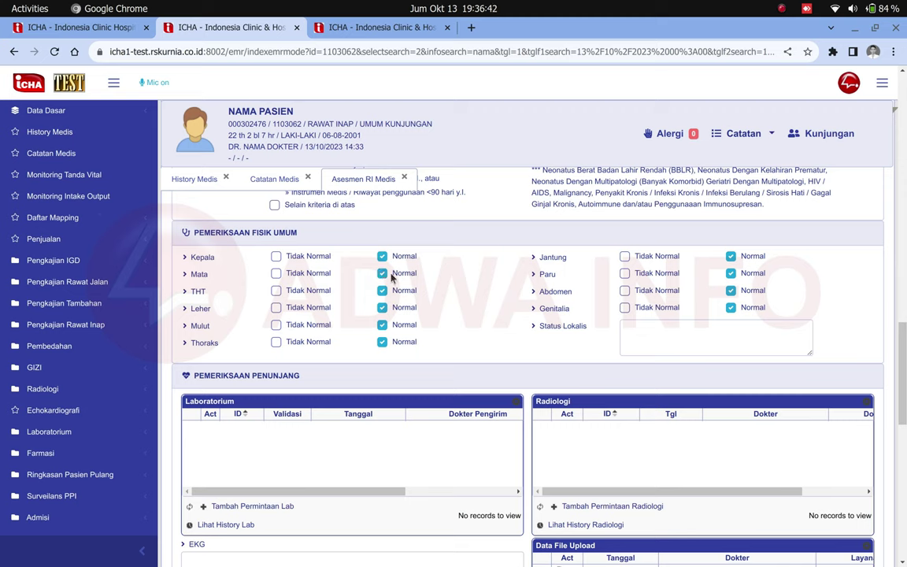
left_click_drag(377, 257, 417, 348)
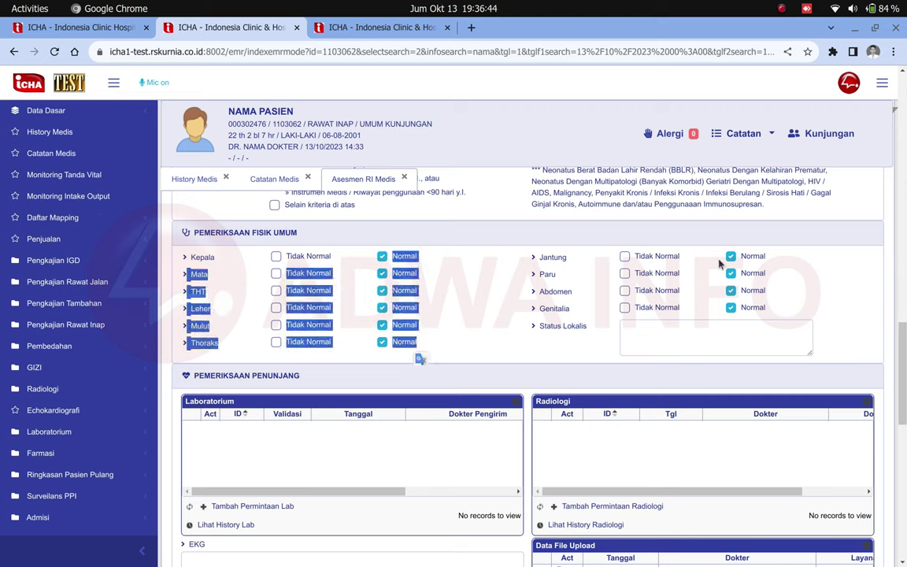
left_click_drag(718, 265, 770, 319)
left_click(480, 322)
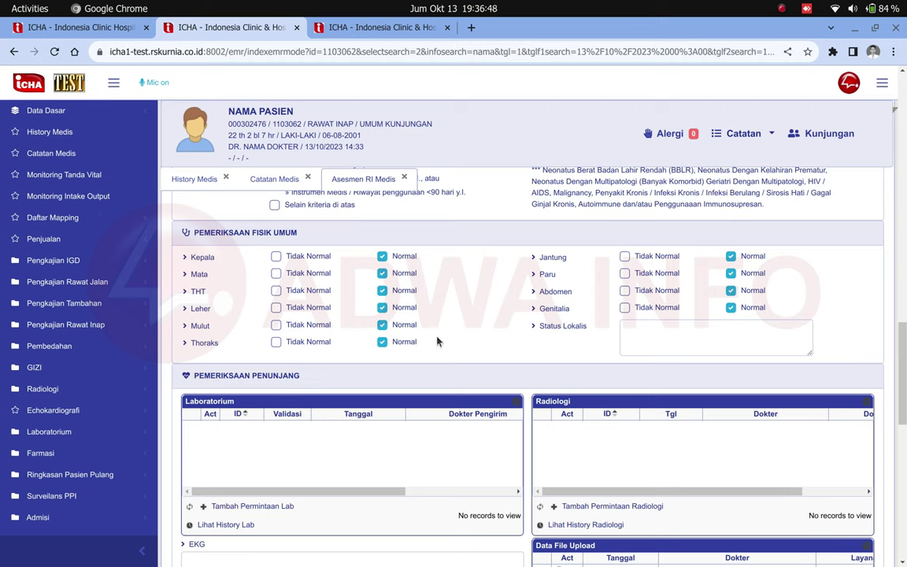
left_click(276, 257)
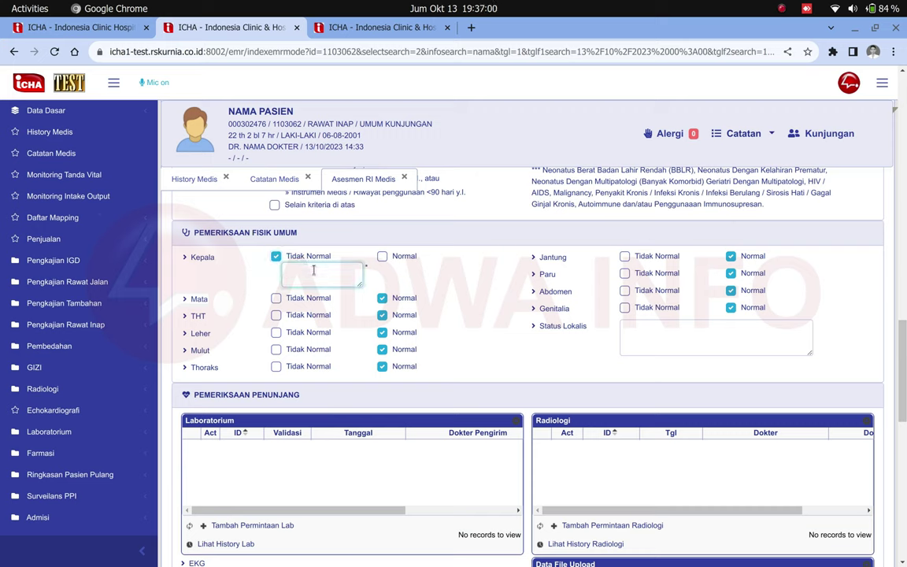
left_click_drag(340, 259, 364, 267)
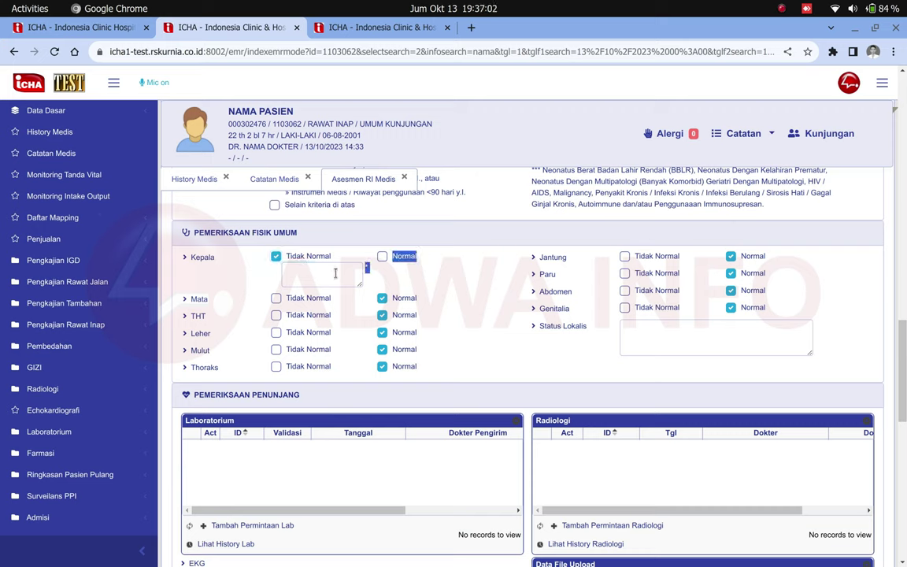
left_click(335, 273)
type("asd")
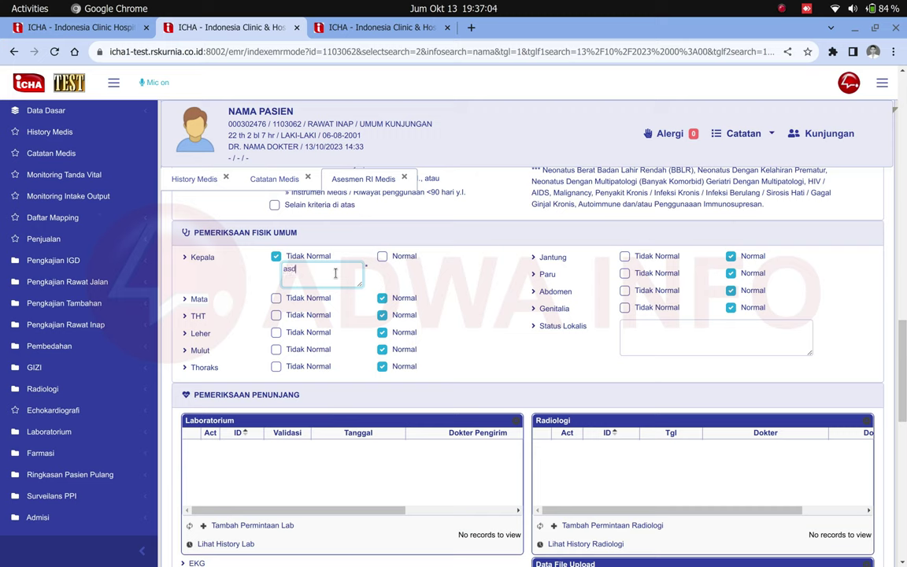
type("asdadsdasdasdasdsad")
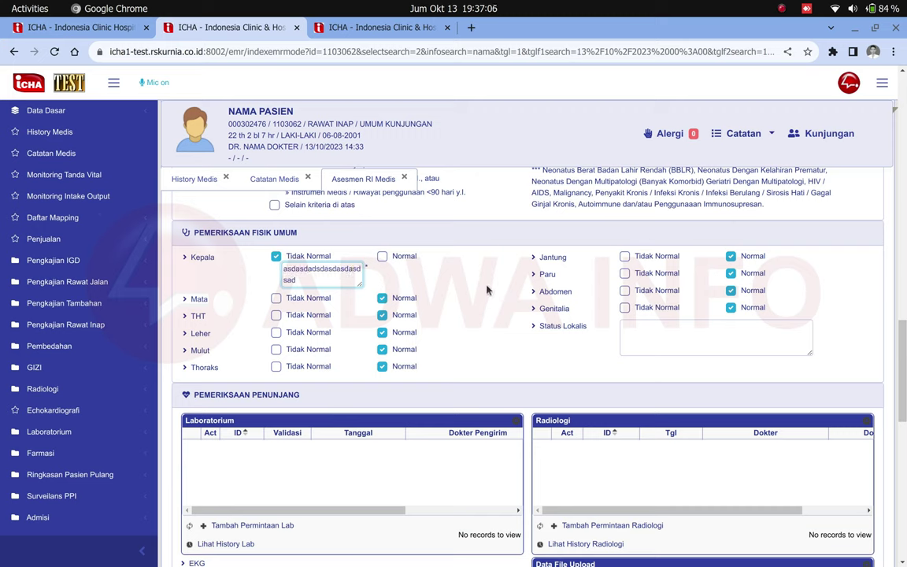
left_click(642, 330)
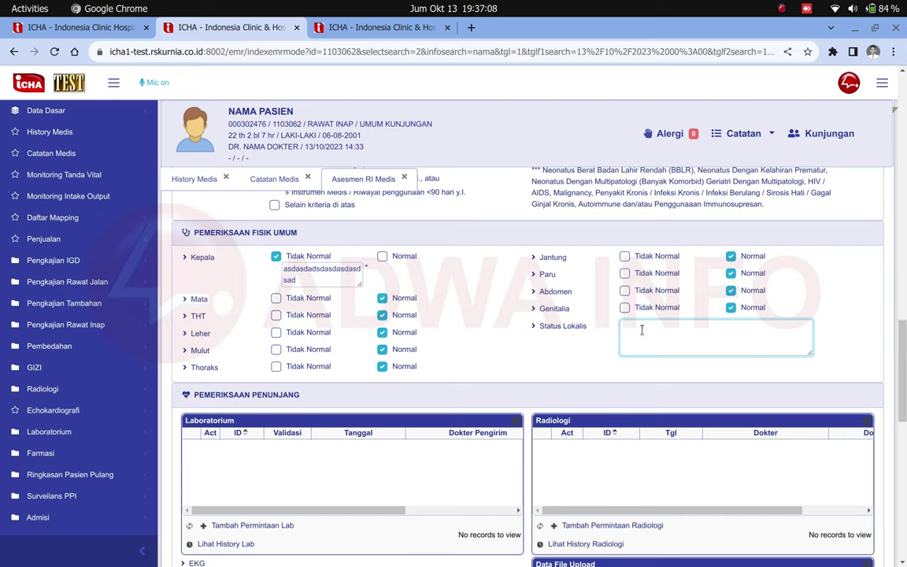
- Enter 'asdasdasdasdas' as the Status Lokalis note
type("asdasdasdasdas")
scroll(634, 336, "down", 2)
scroll(635, 334, "down", 2)
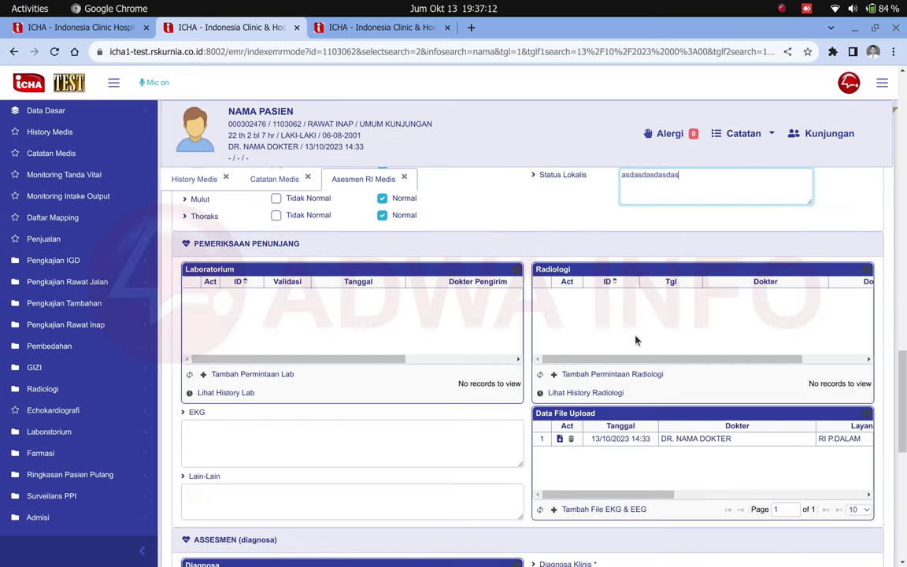
scroll(636, 341, "down", 2)
scroll(637, 340, "up", 2)
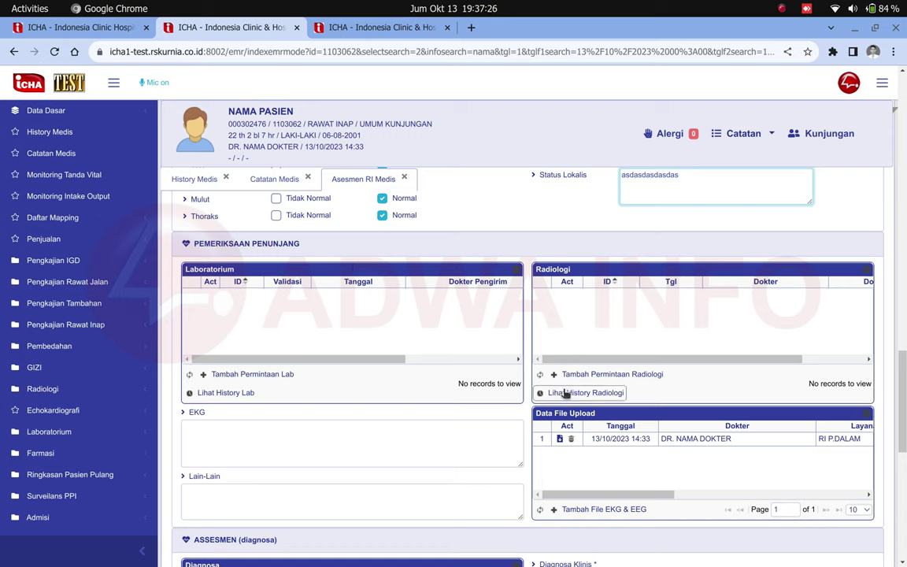
- Under Pemeriksaan Penunjang, select the EKG and Lain-Lain boxes and open a new lab request
left_click(244, 443)
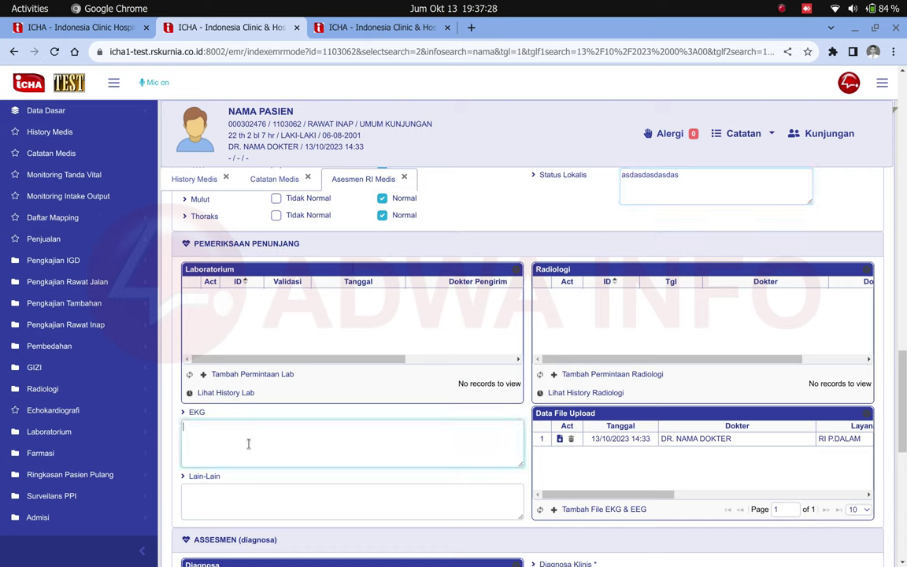
left_click(306, 489)
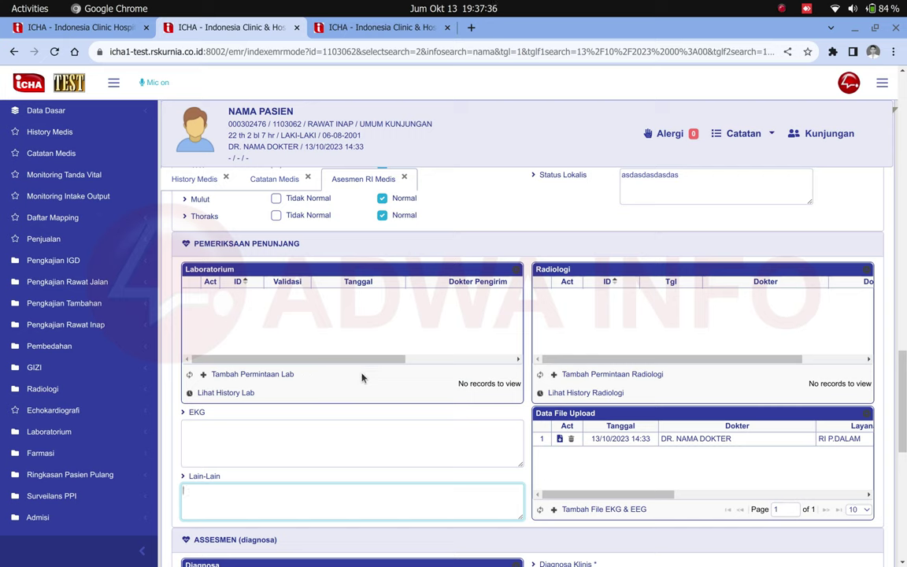
left_click(248, 378)
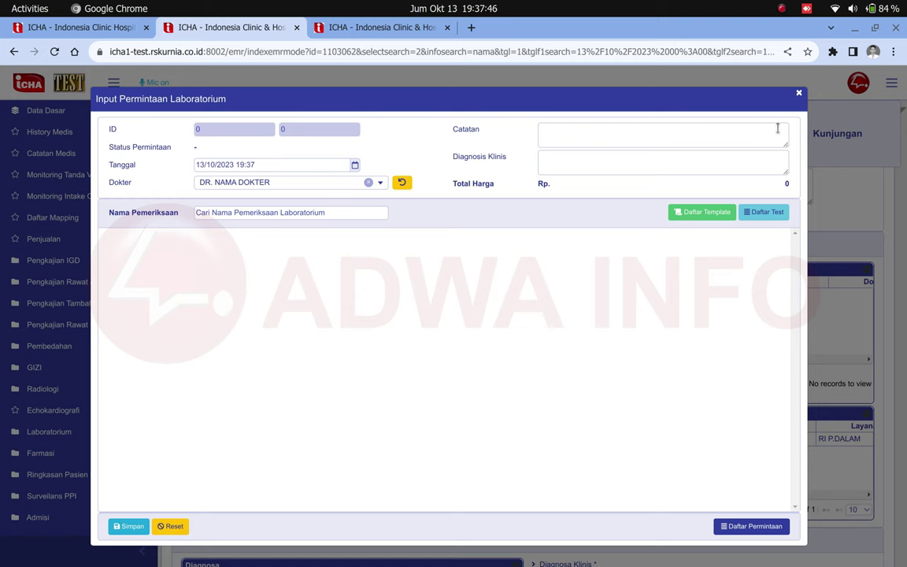
- Close the empty lab request and check the patient's empty lab results history twice
left_click(799, 93)
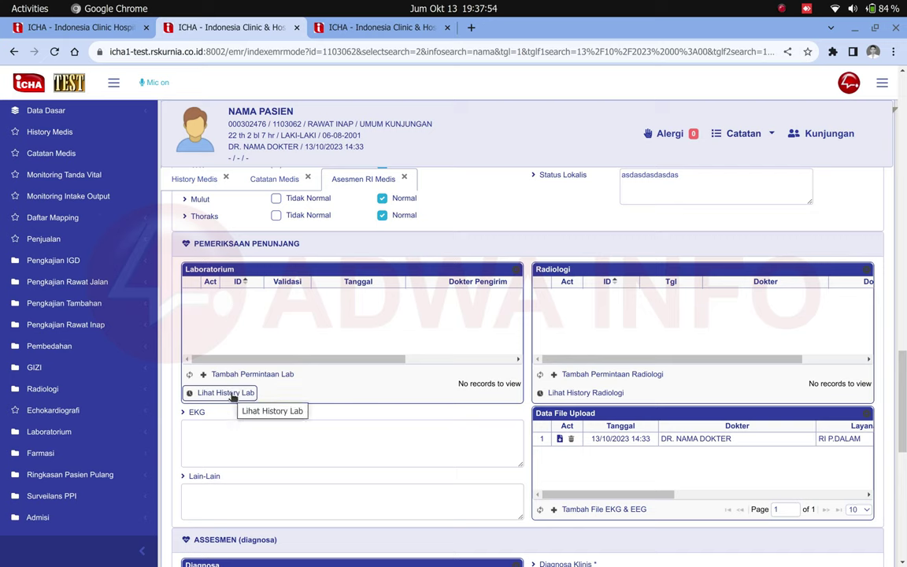
left_click(233, 397)
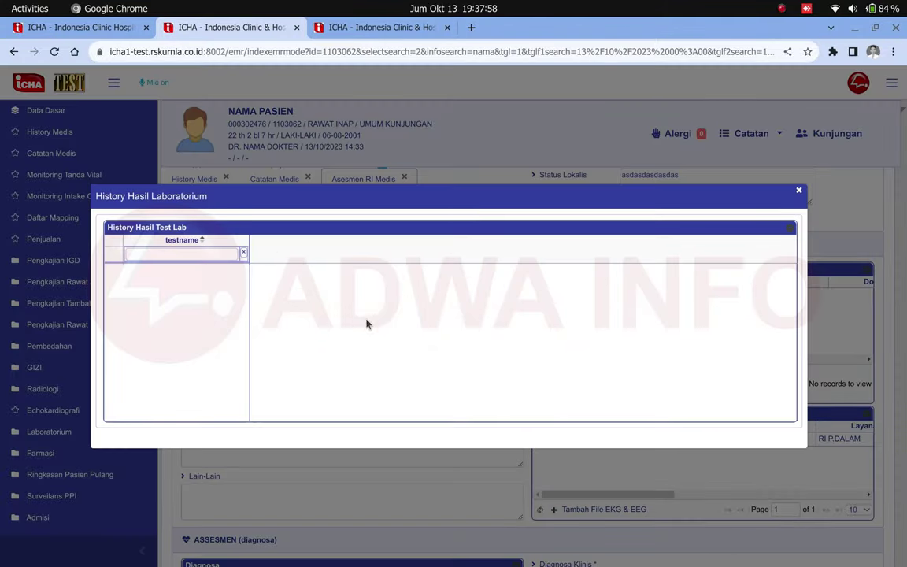
left_click(798, 191)
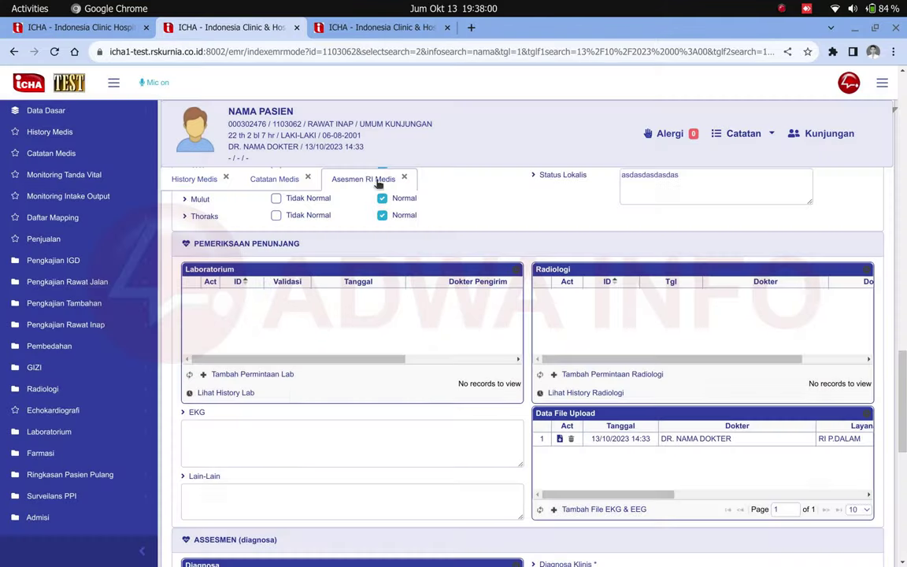
left_click_drag(233, 111, 296, 111)
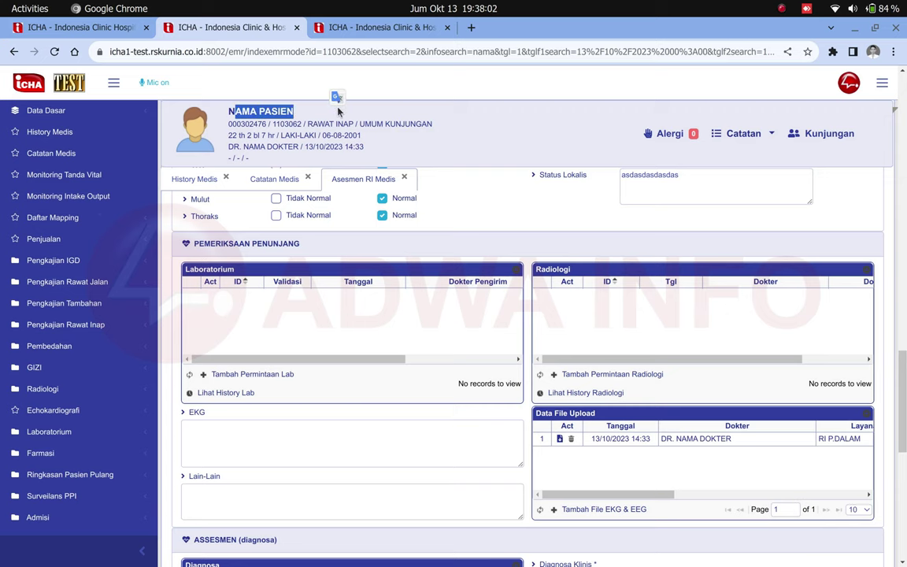
left_click(225, 393)
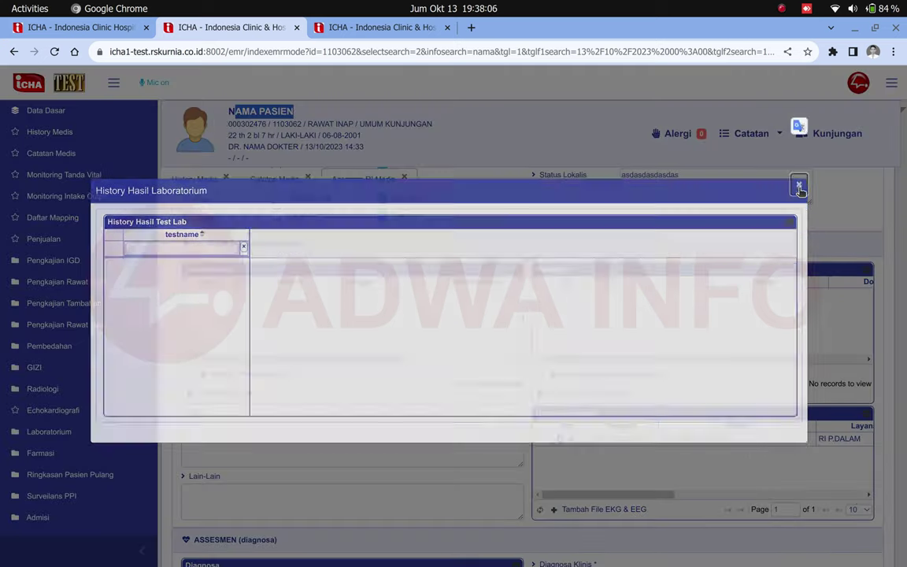
left_click(799, 192)
scroll(497, 340, "down", 2)
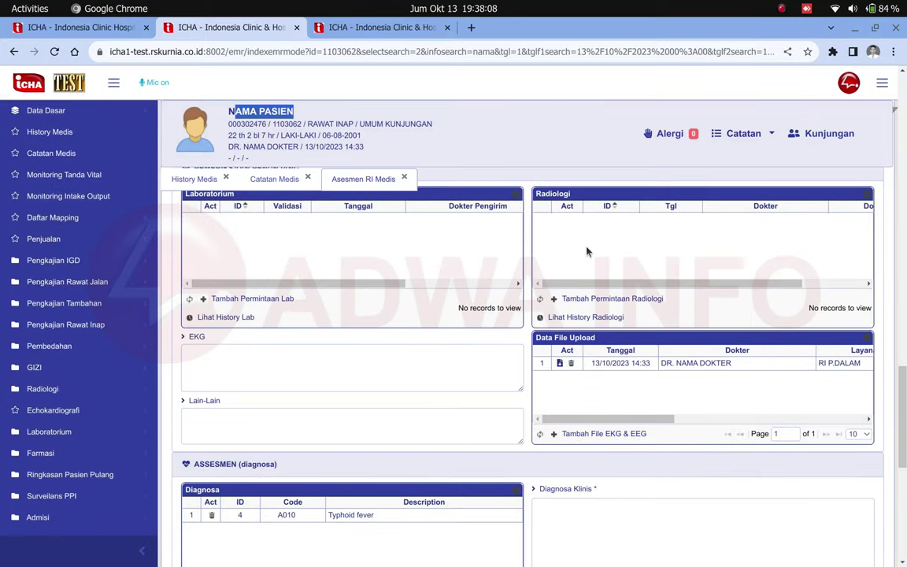
left_click(572, 206)
triple_click(573, 205)
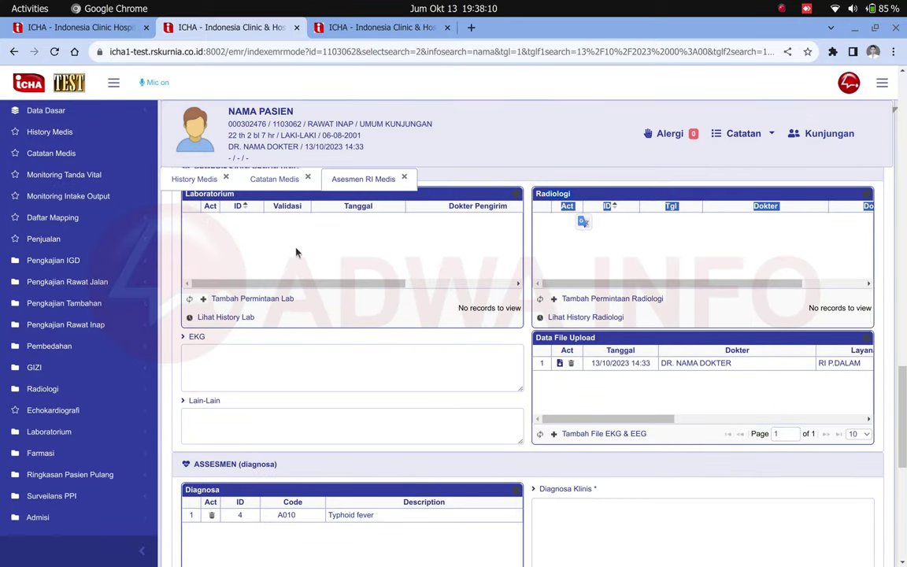
scroll(205, 236, "up", 2)
scroll(221, 237, "down", 6)
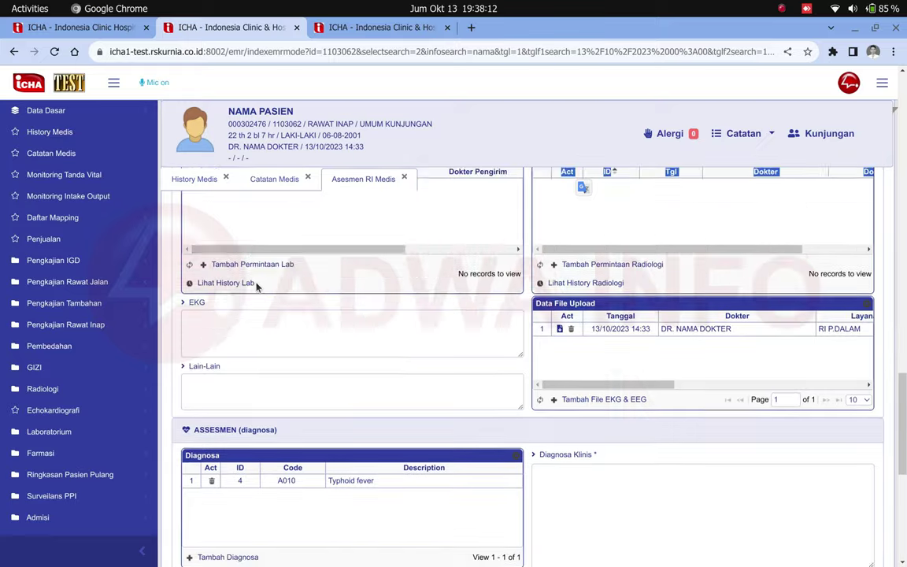
scroll(240, 278, "up", 2)
- Enter 'usg' in the EKG findings, correcting the 'ugs' typo
left_click(240, 285)
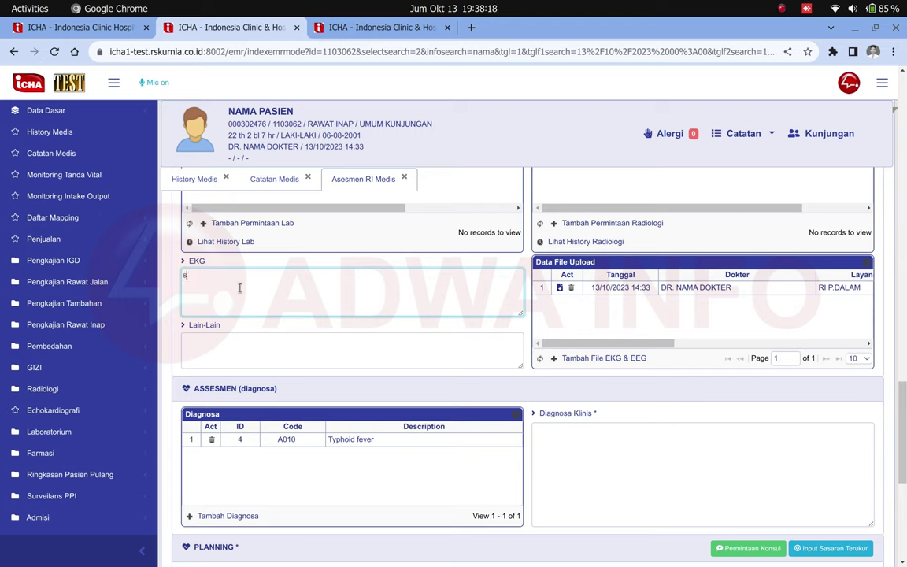
type("ugs")
key("BackSpace")
key("BackSpace")
type("sg")
- Add the note 'asdasdasd' under Lain-Lain
left_click(223, 347)
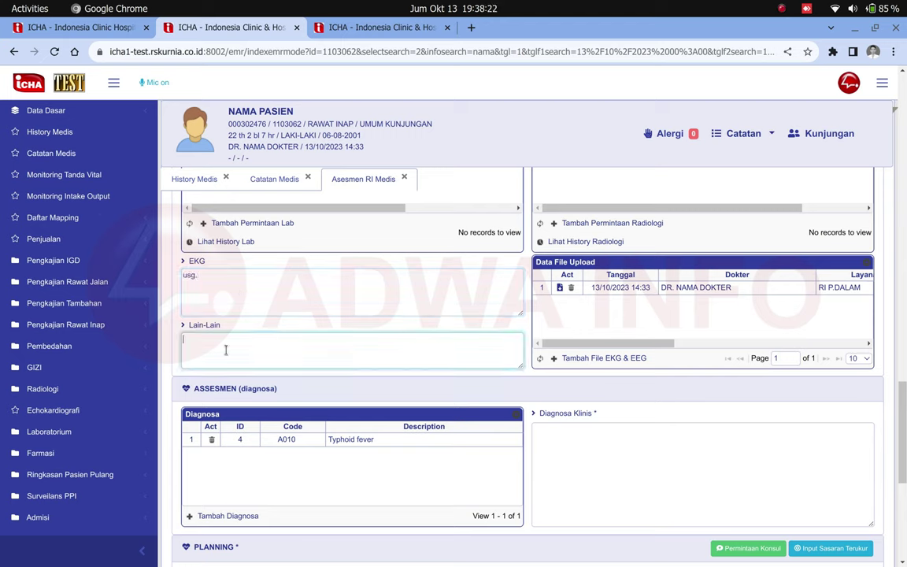
left_click(216, 277)
scroll(217, 356, "up", 2)
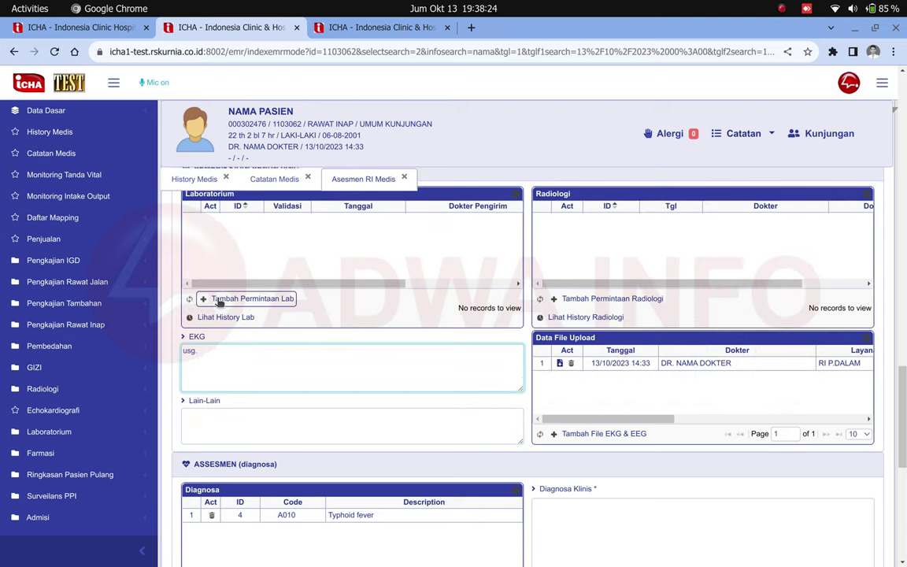
scroll(216, 356, "down", 3)
scroll(299, 334, "up", 2)
left_click(252, 338)
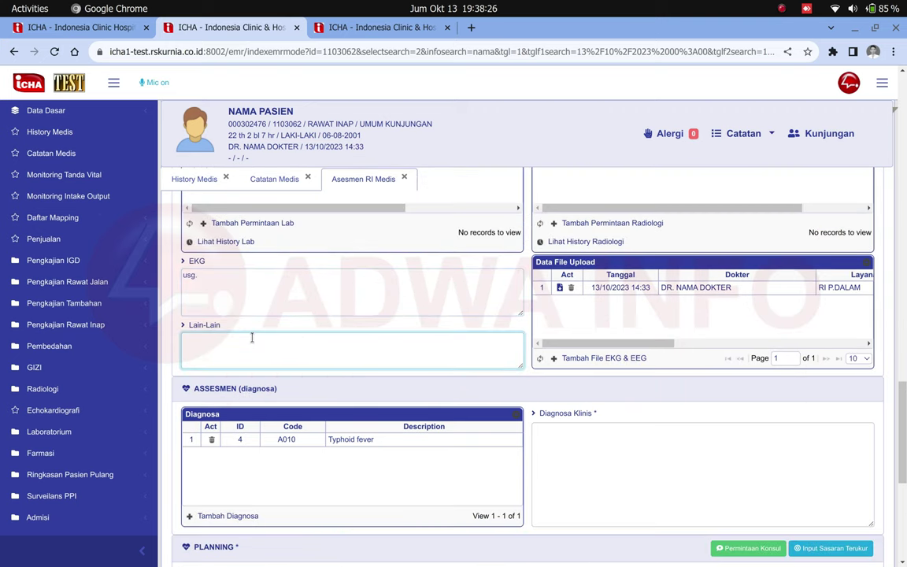
type("asdasdasd")
left_click(482, 242)
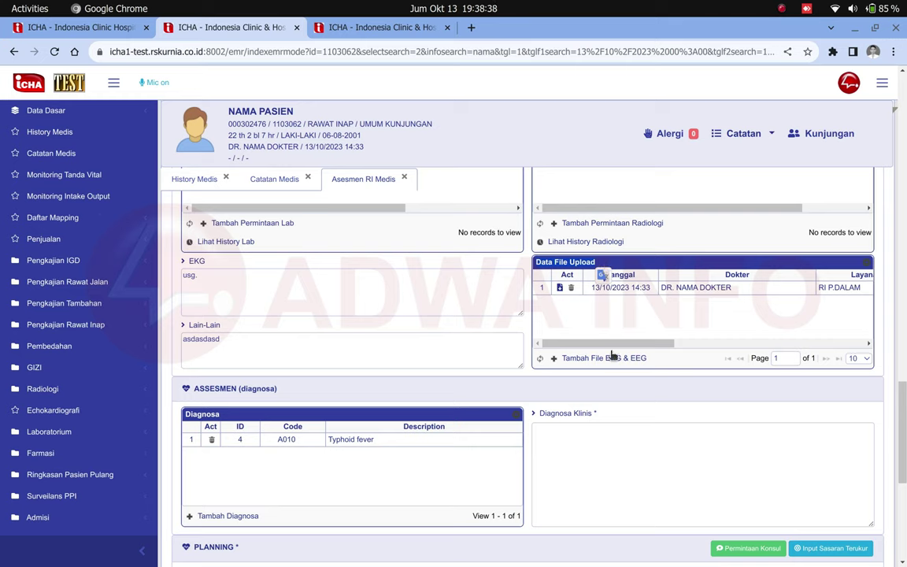
- Try deleting the first uploaded EKG file record and dismiss the resulting error
left_click(572, 288)
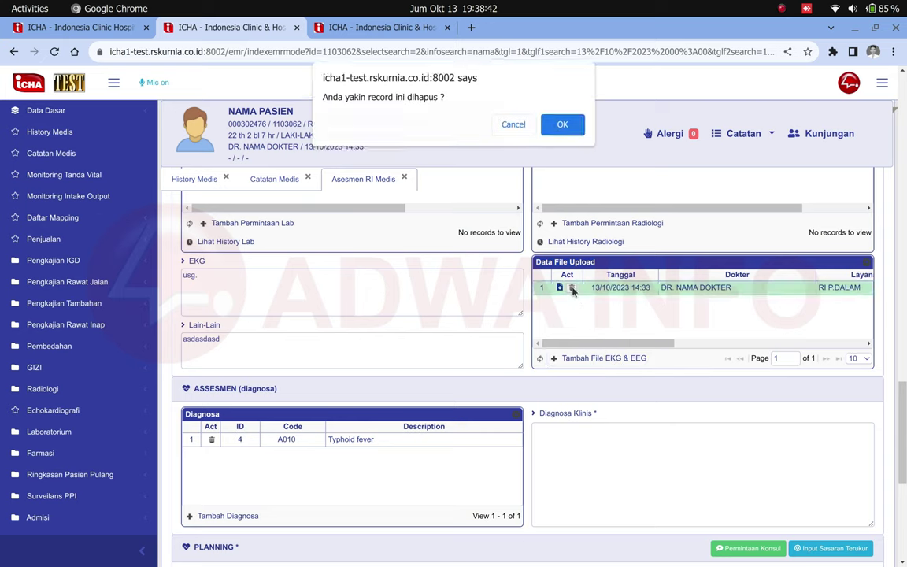
key("Return")
left_click(597, 343)
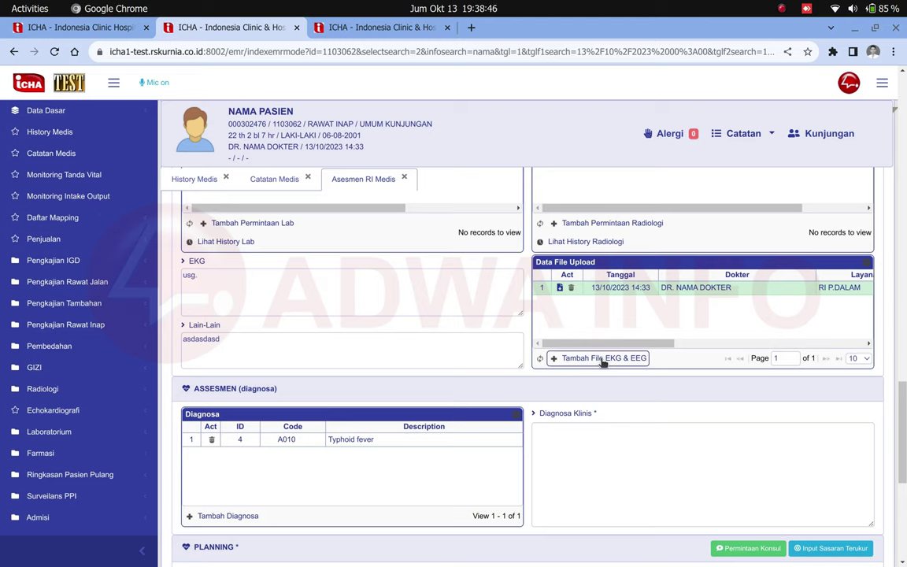
- Upload the most recent screenshot as a new EKG & EEG file
left_click(603, 358)
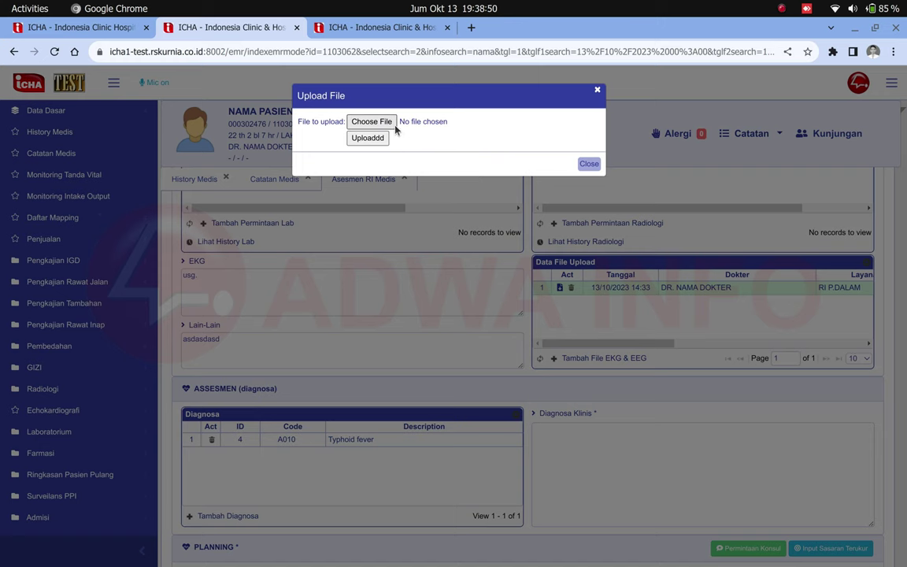
left_click(372, 122)
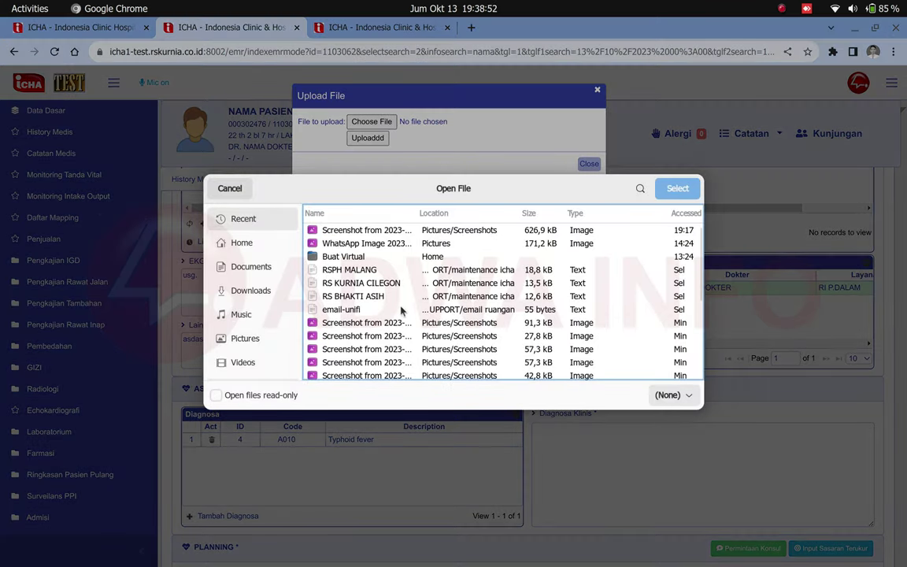
left_click(358, 230)
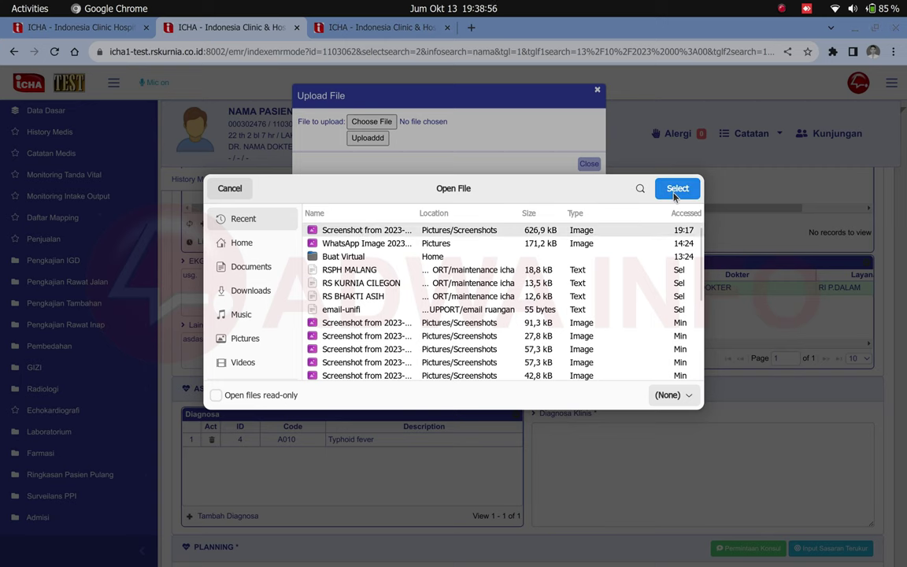
left_click(674, 193)
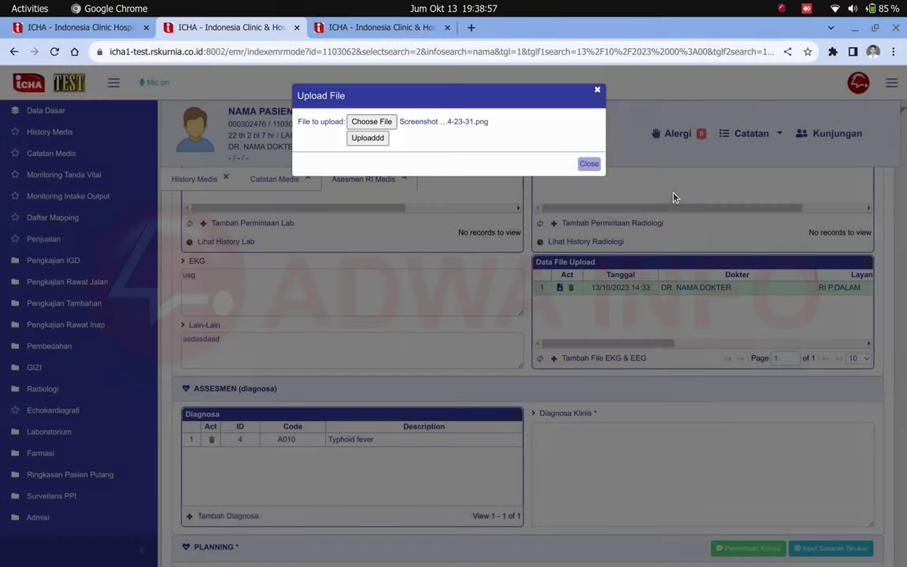
left_click(370, 139)
left_click(588, 332)
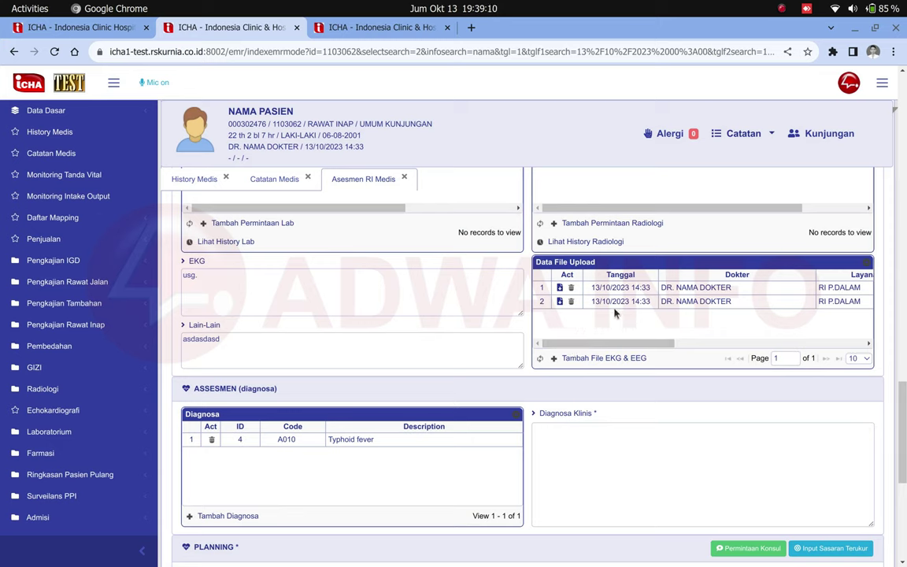
- View the newly uploaded file, then return to the assessment form
left_click(562, 301)
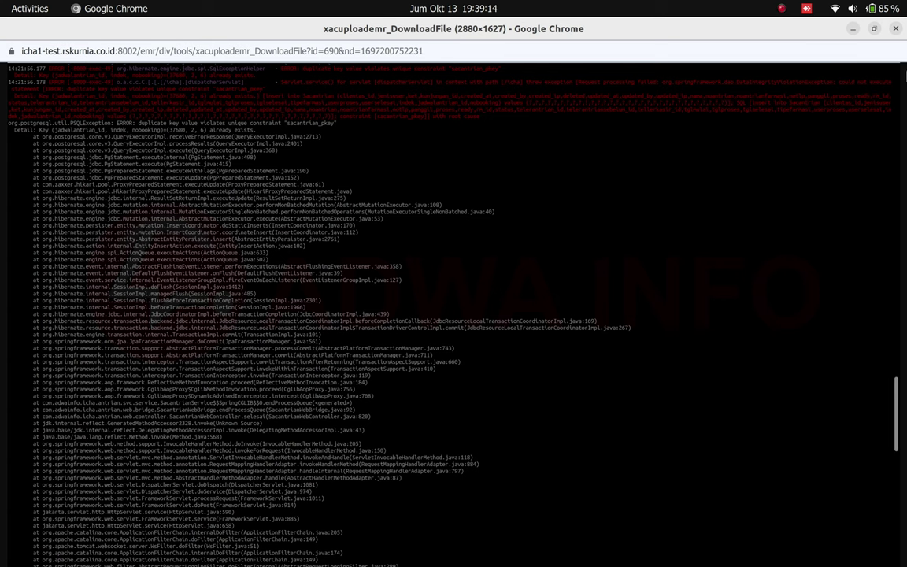
left_click(897, 30)
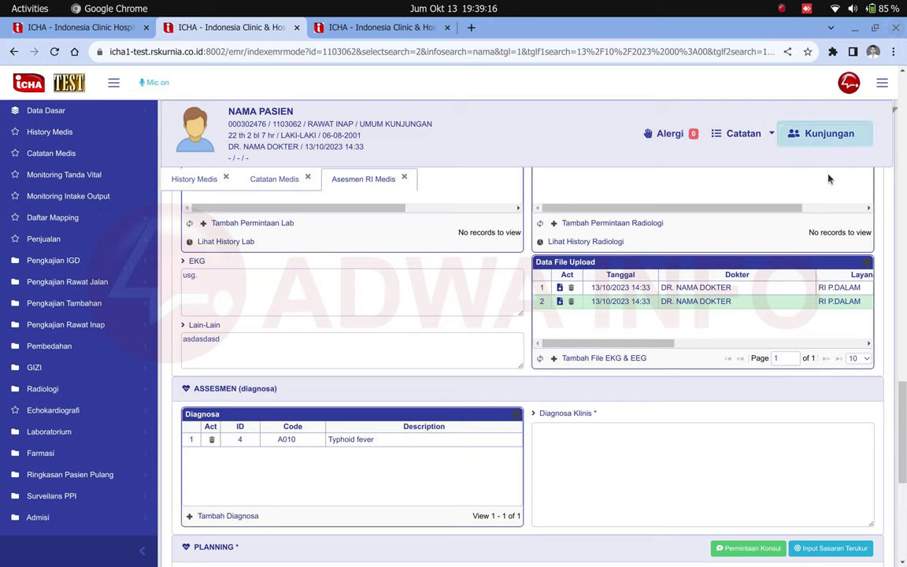
scroll(527, 424, "down", 2)
scroll(527, 424, "down", 2)
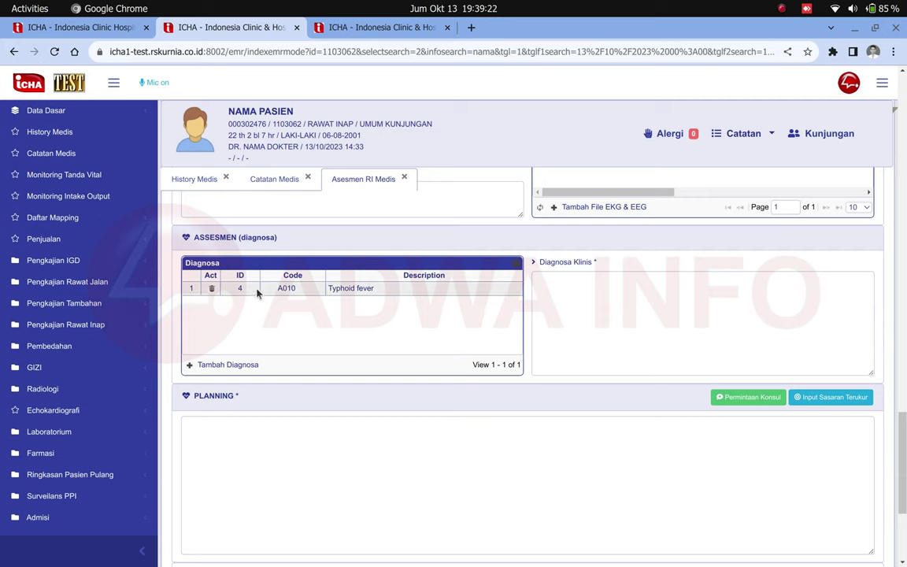
- Add A051 Botulism from the full diagnosis list shown at 100 rows per page
double_click(211, 275)
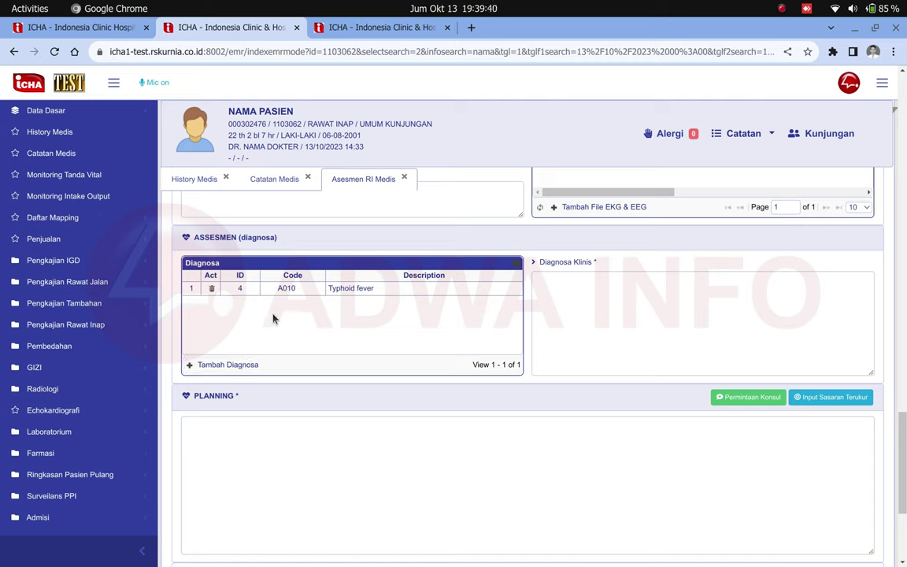
left_click(206, 367)
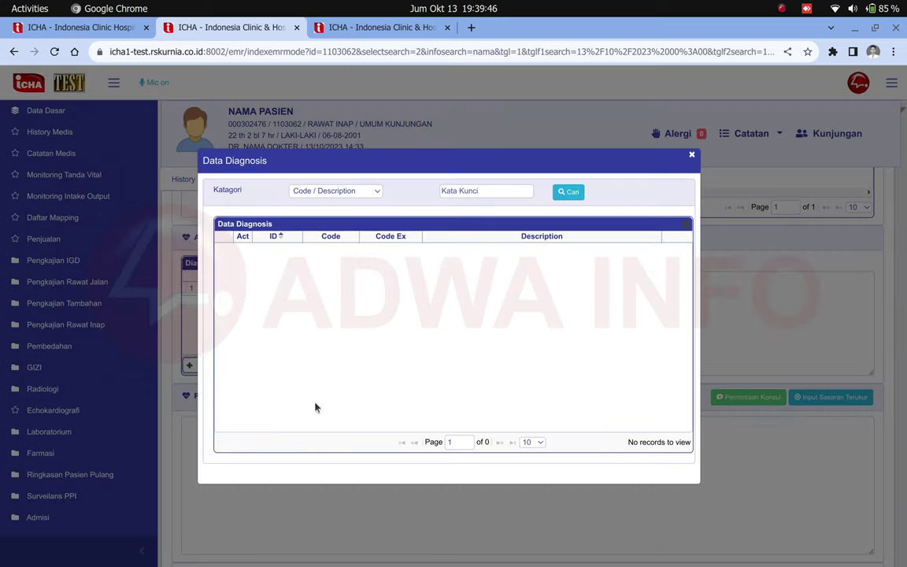
left_click(568, 192)
left_click(528, 442)
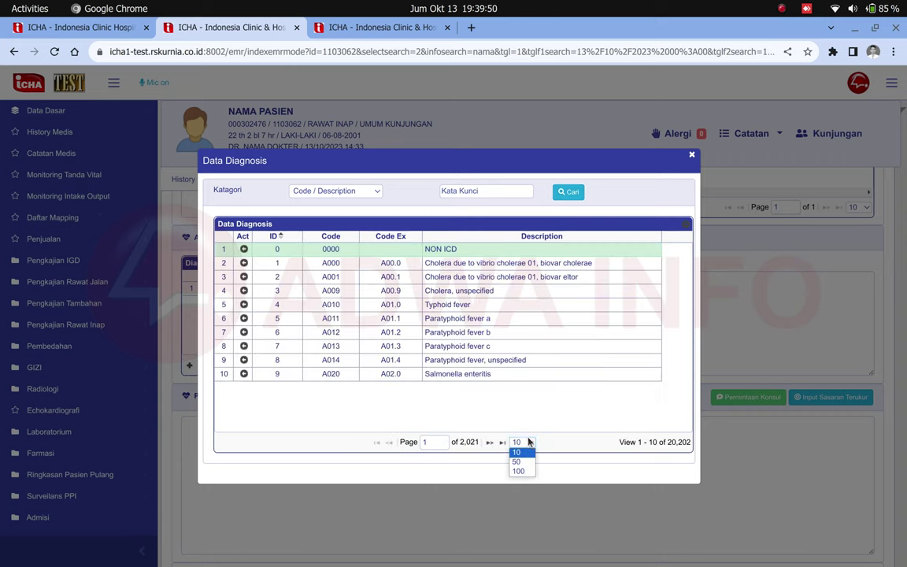
left_click(519, 471)
scroll(496, 387, "down", 4)
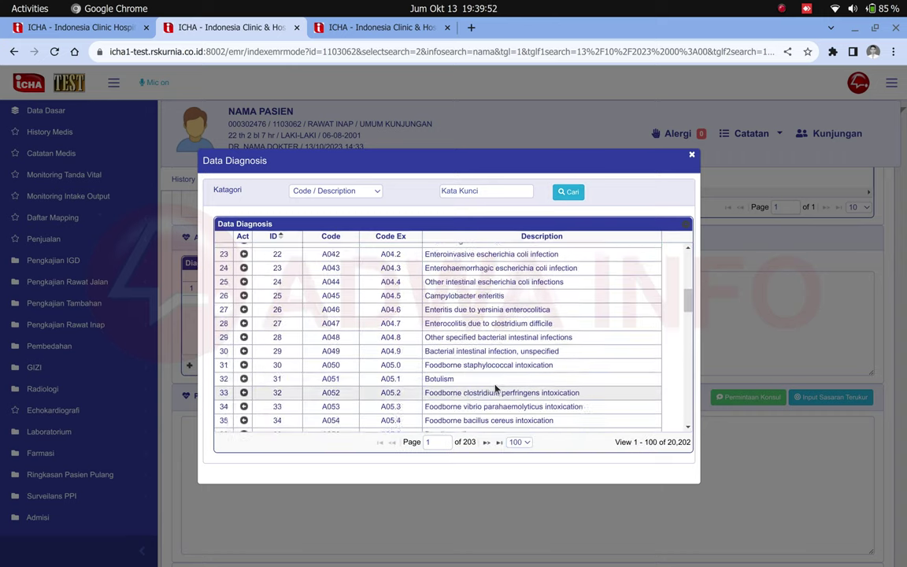
scroll(496, 388, "down", 2)
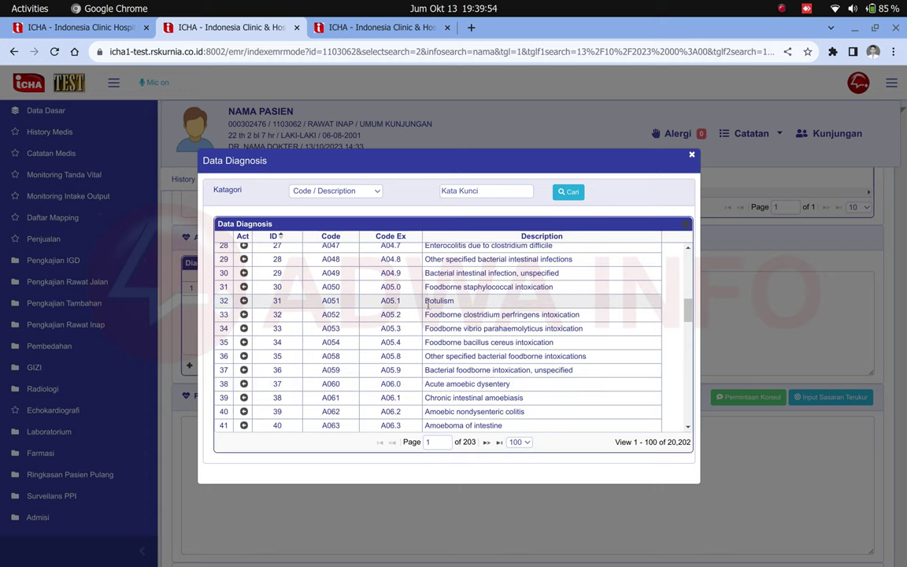
left_click(415, 304)
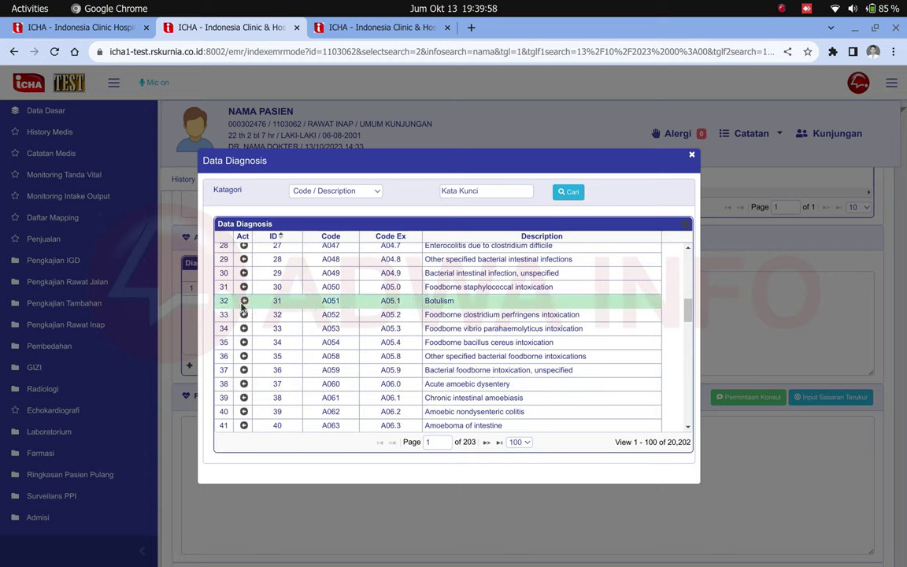
left_click(243, 303)
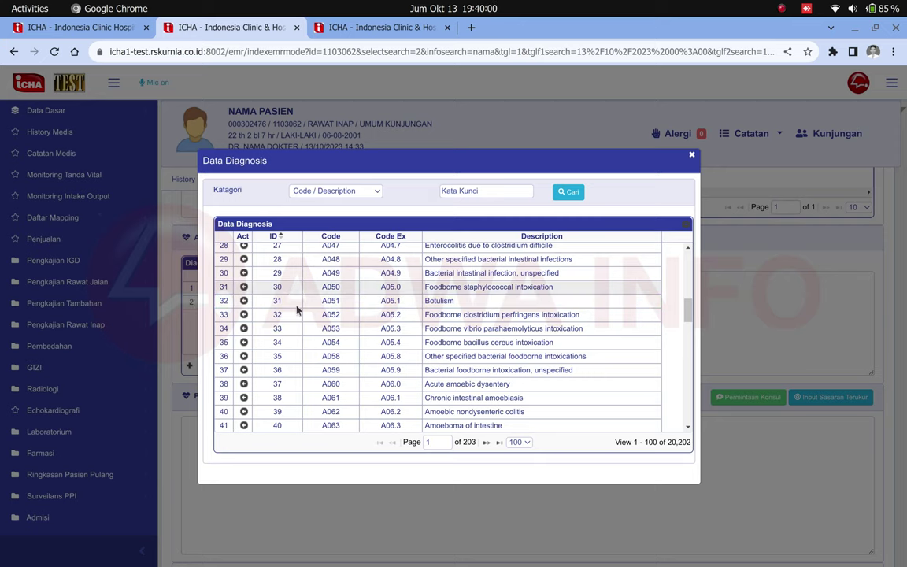
left_click(693, 155)
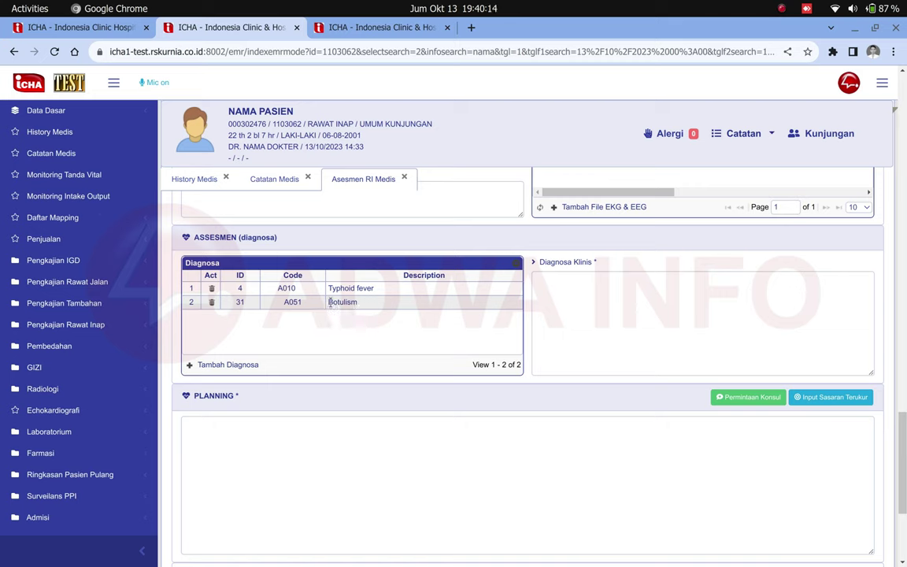
- Move Botulism above Typhoid fever and type a placeholder Diagnosa Klinis note
left_click_drag(319, 306, 320, 286)
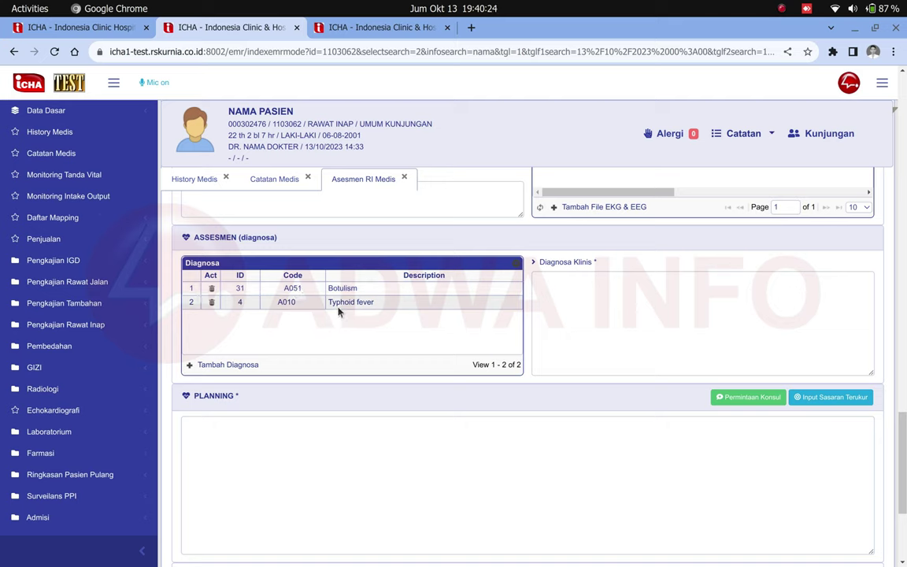
left_click(581, 300)
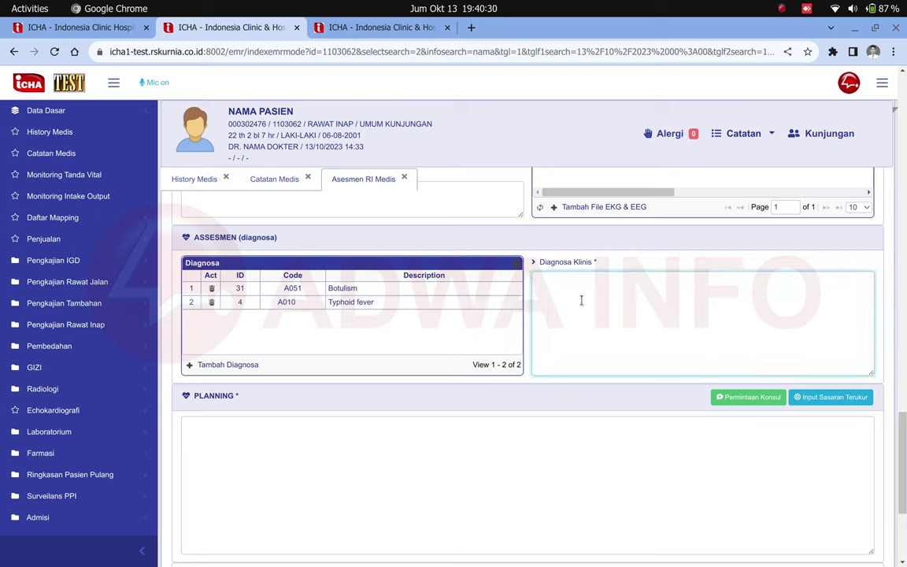
type("jjajksdkjadksdadsdjdkjakjsjdja")
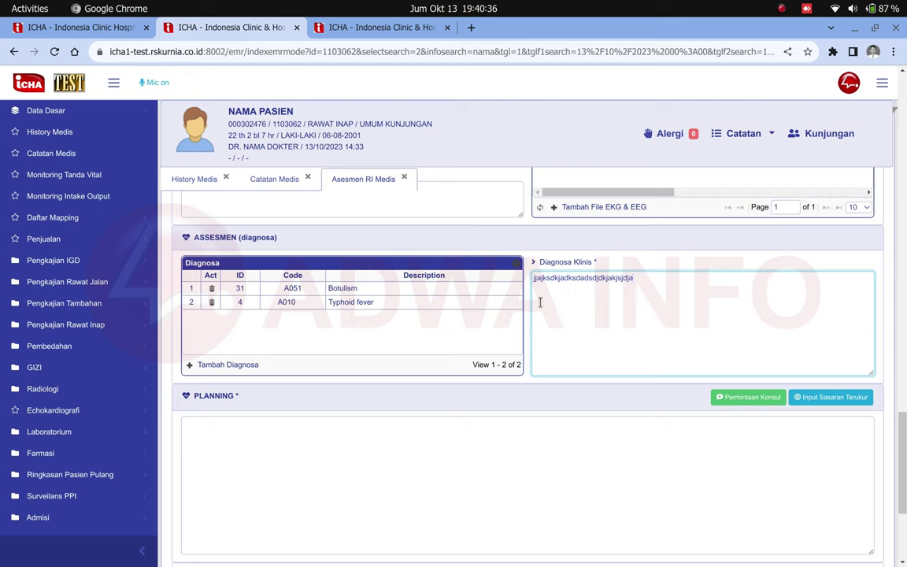
scroll(540, 301, "down", 2)
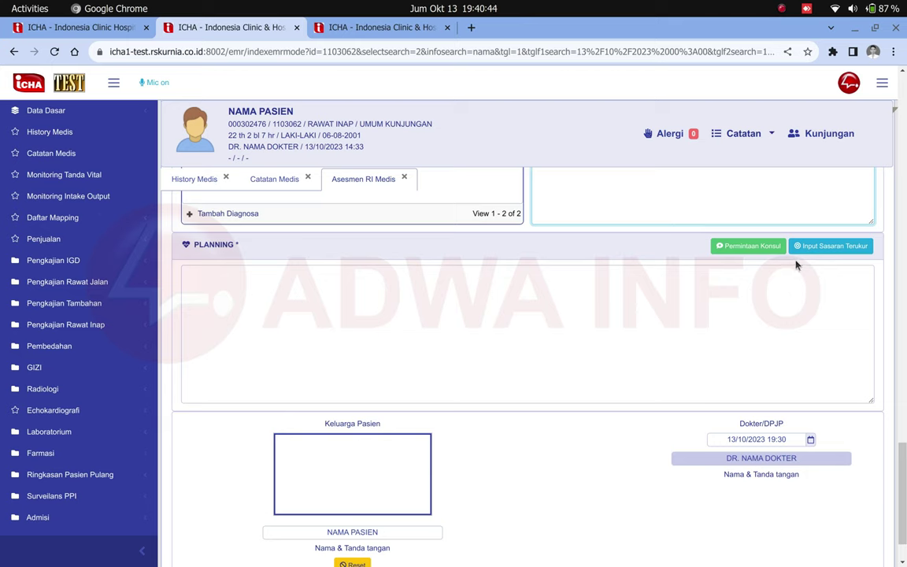
- Start a consult request of type Rawat Inap Bersama
left_click(752, 246)
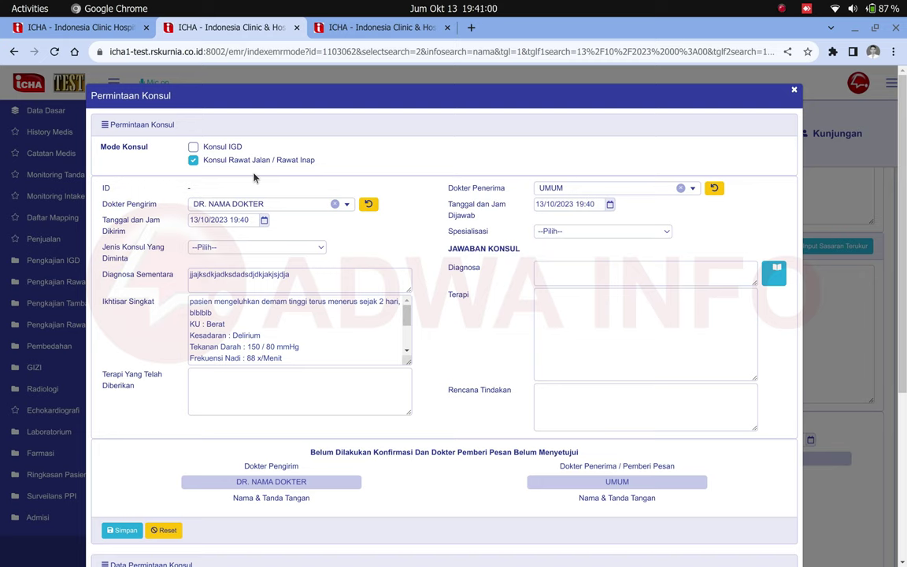
double_click(134, 205)
left_click(194, 204)
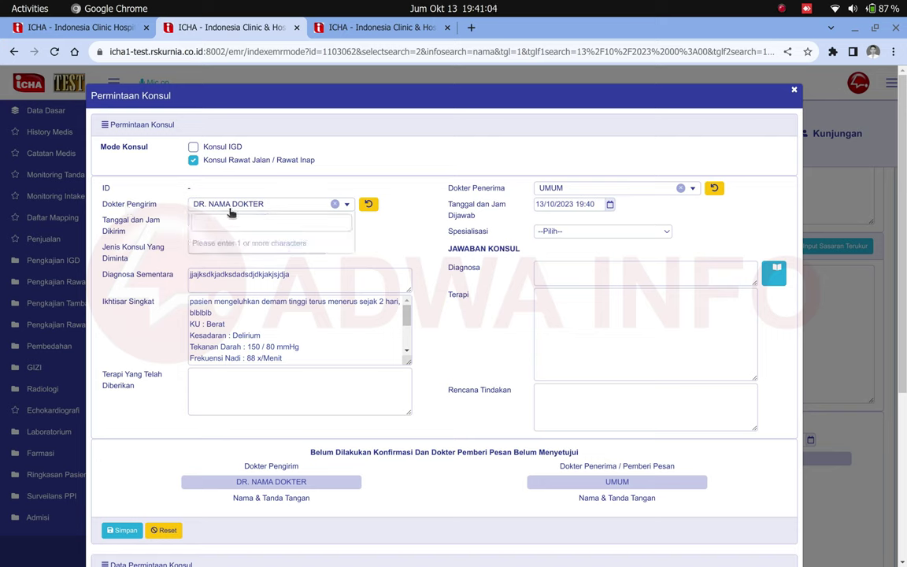
left_click(269, 201)
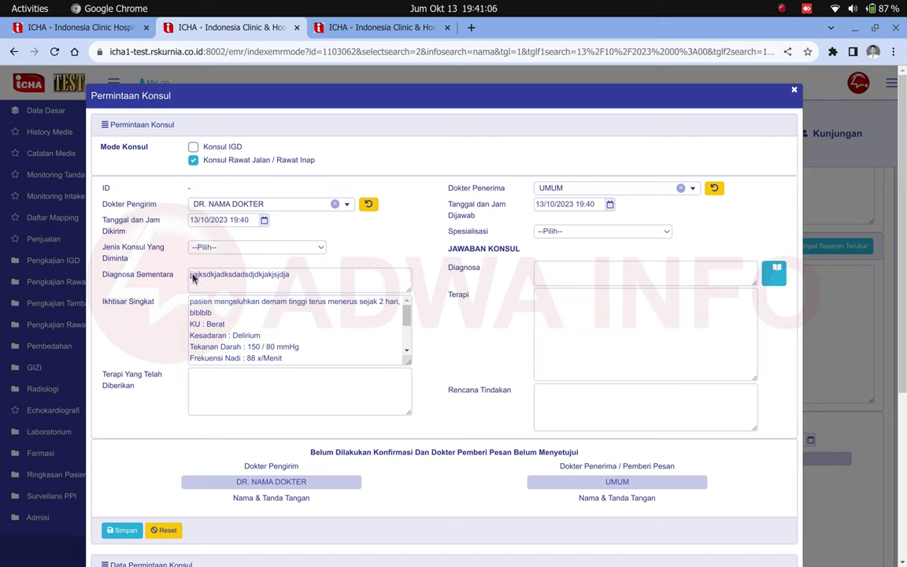
left_click(220, 251)
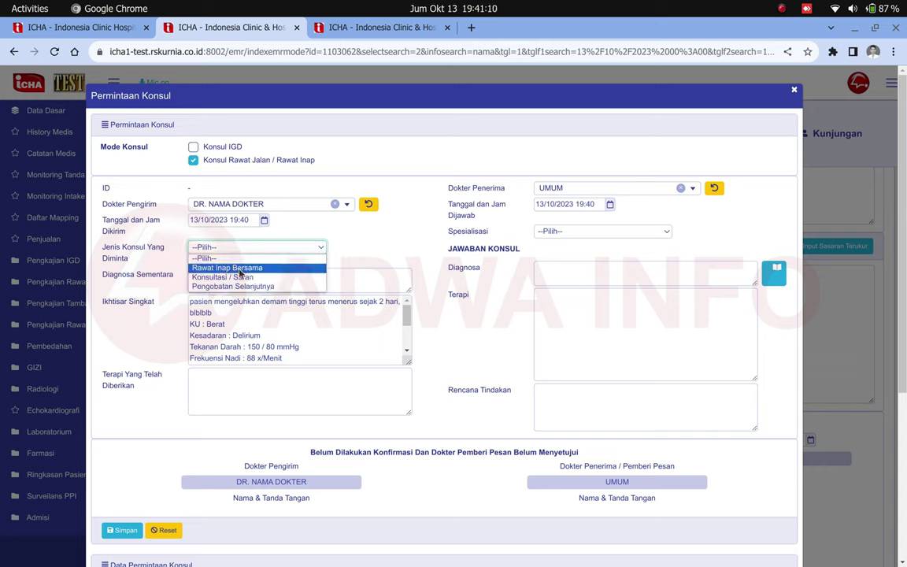
left_click(241, 269)
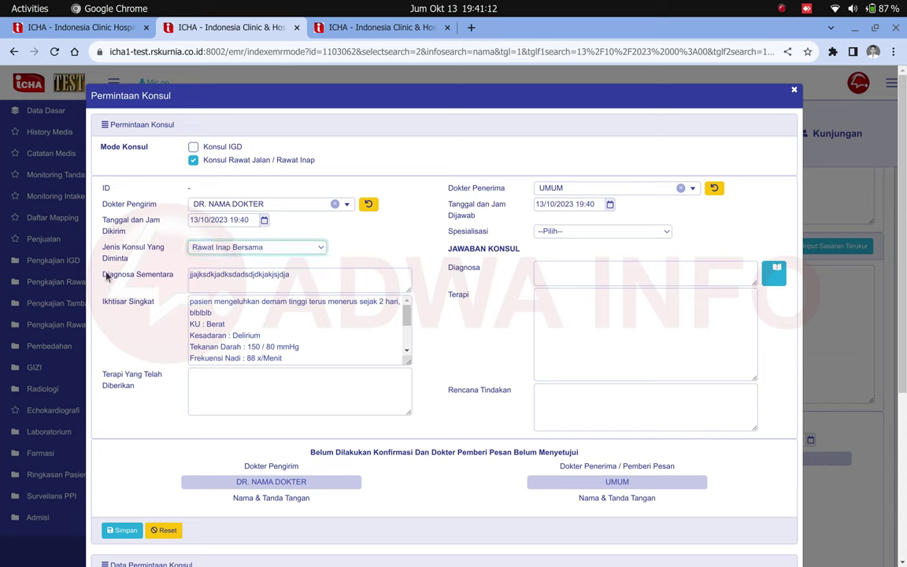
- Review the filled Diagnosa Sementara and Ikhtisar Singkat summary text
left_click_drag(107, 274, 173, 275)
left_click_drag(292, 274, 183, 277)
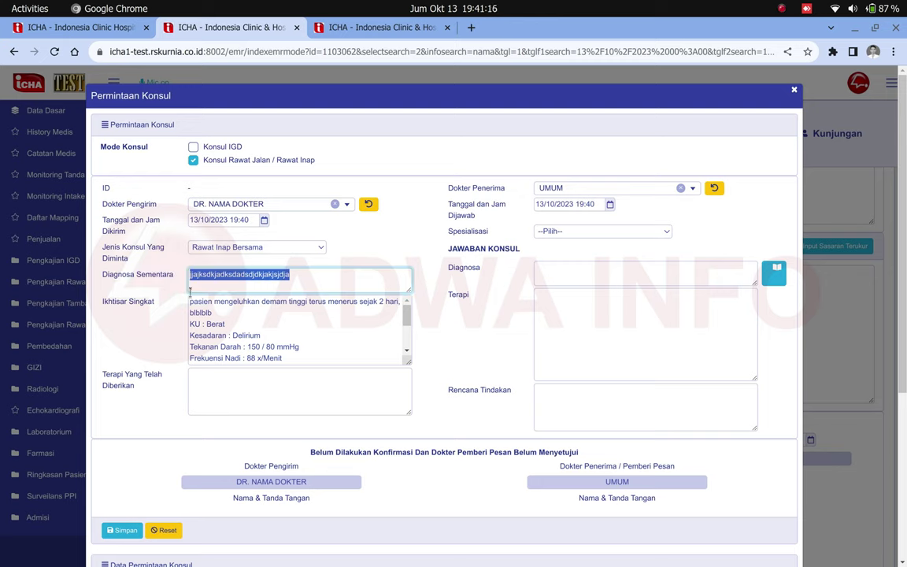
left_click(109, 307)
left_click_drag(109, 307, 155, 303)
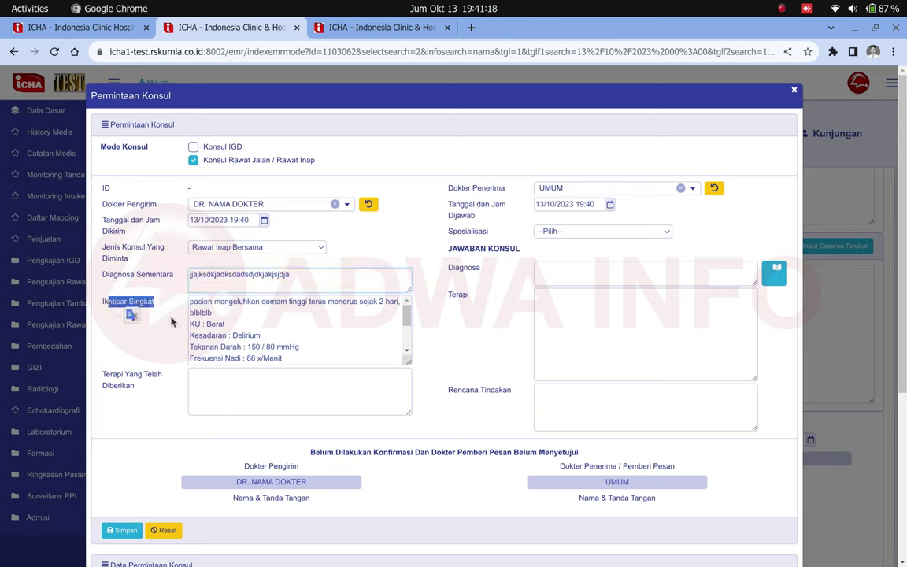
left_click_drag(381, 359, 188, 297)
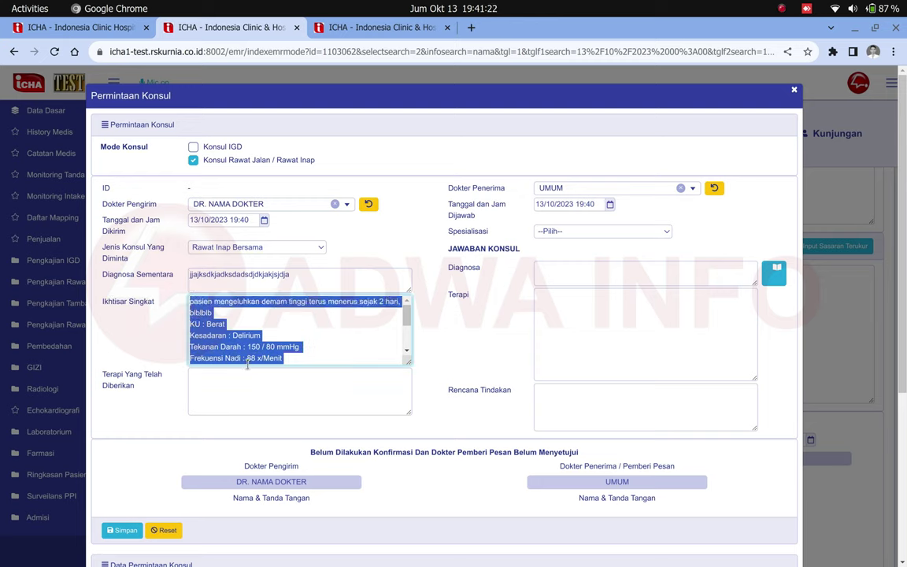
scroll(298, 351, "down", 3)
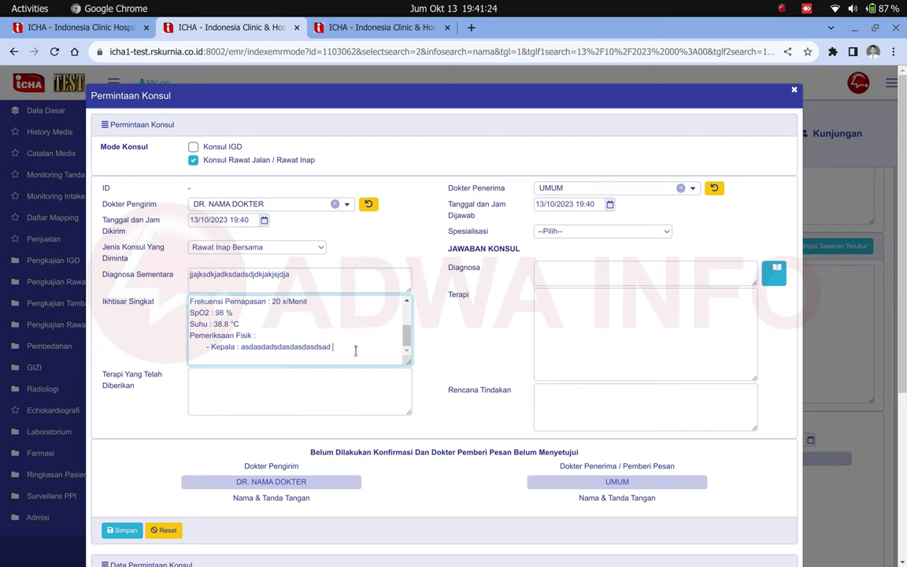
scroll(331, 350, "up", 3)
scroll(238, 368, "down", 4)
scroll(243, 386, "up", 3)
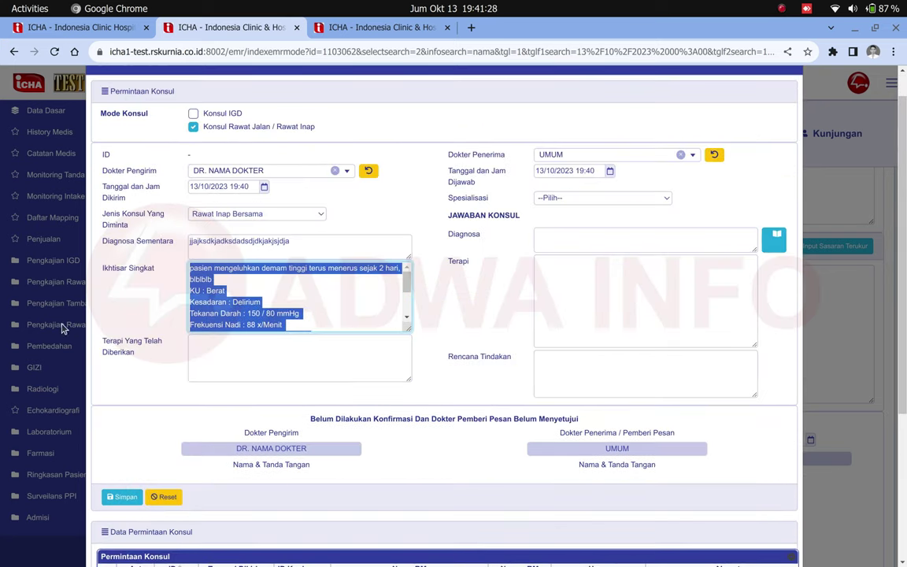
left_click(208, 356)
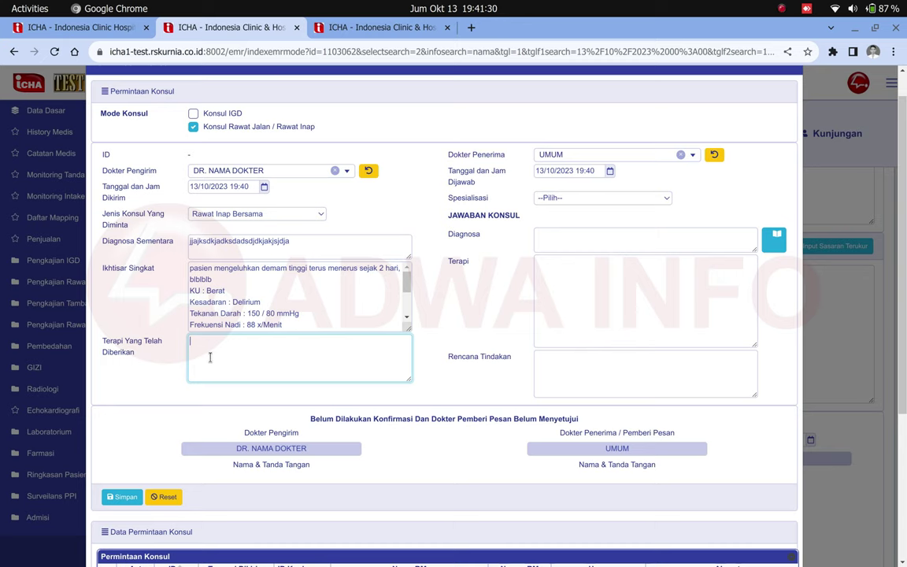
- Record therapy given as 'zxZxZXXzX', keep the receiving doctor as UMUM, and choose PENYAKIT DALAM
type("zxZxZXXzX")
left_click_drag(447, 155, 505, 141)
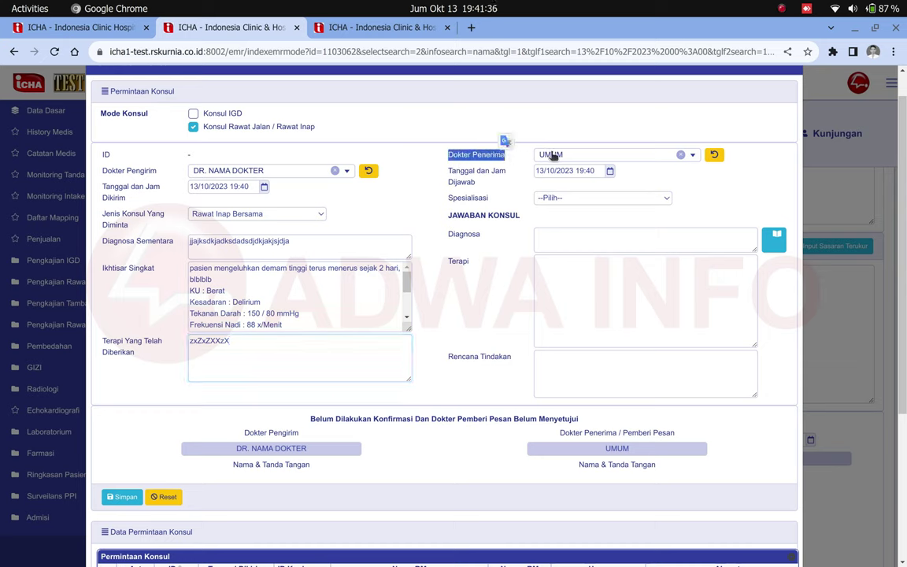
left_click(576, 157)
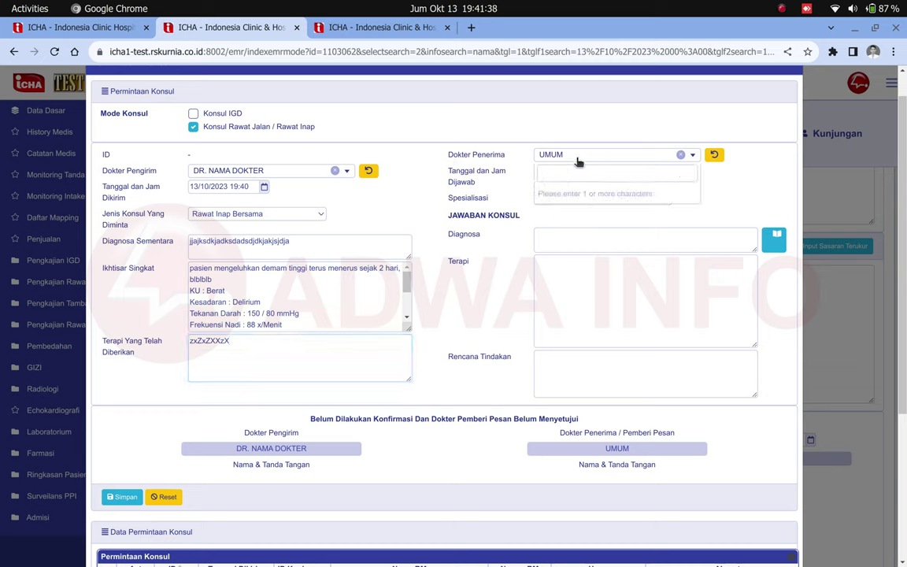
left_click(514, 164)
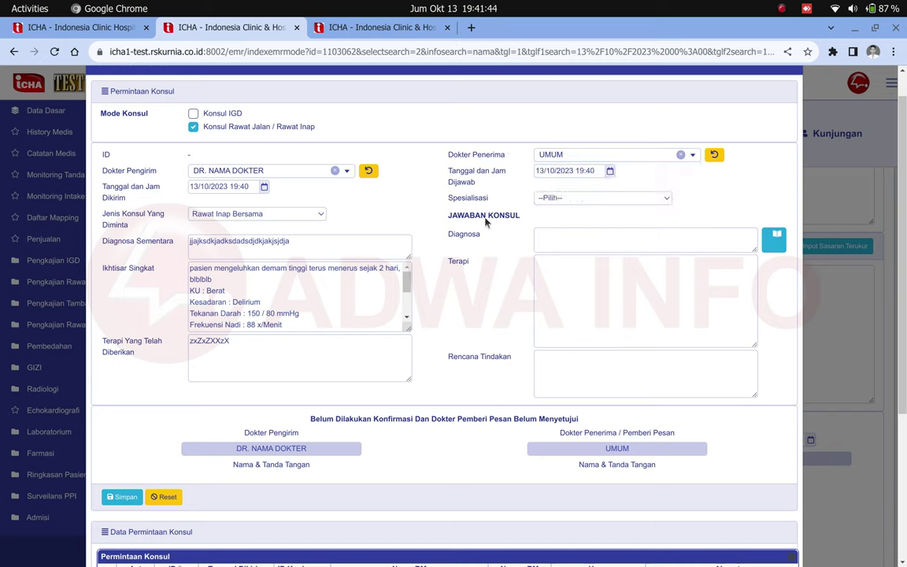
left_click(561, 198)
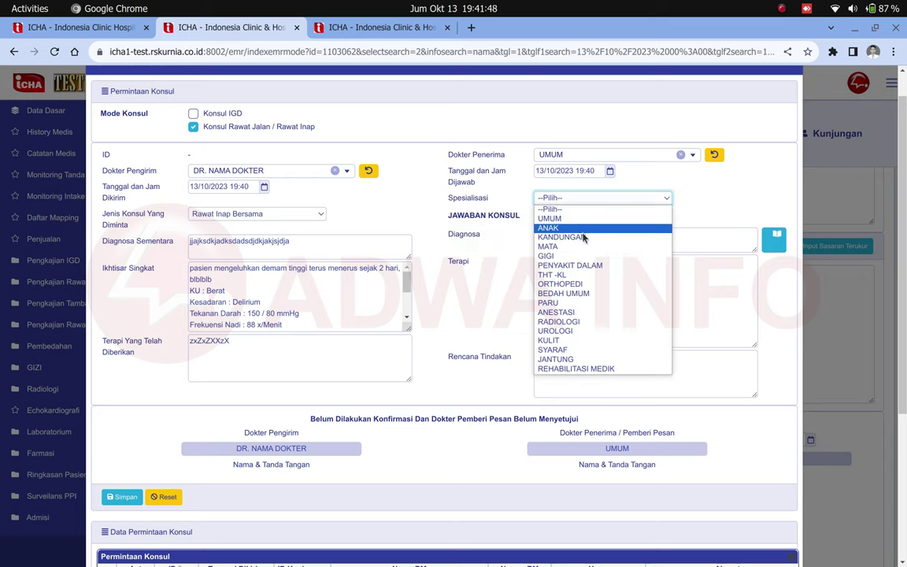
left_click(582, 265)
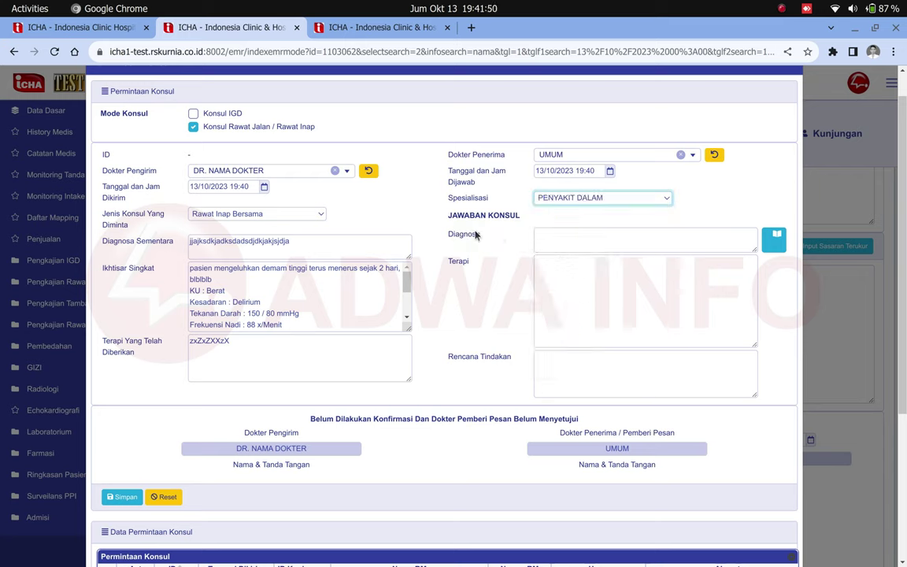
- Pass through the consult answer fields, leaving them blank, and save the consult request
left_click_drag(448, 225, 512, 219)
left_click(556, 235)
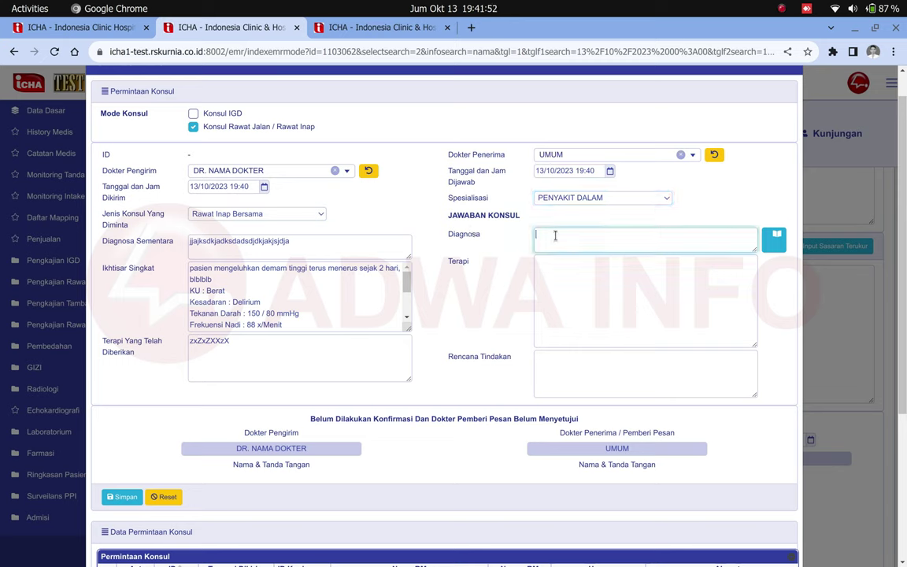
left_click(553, 283)
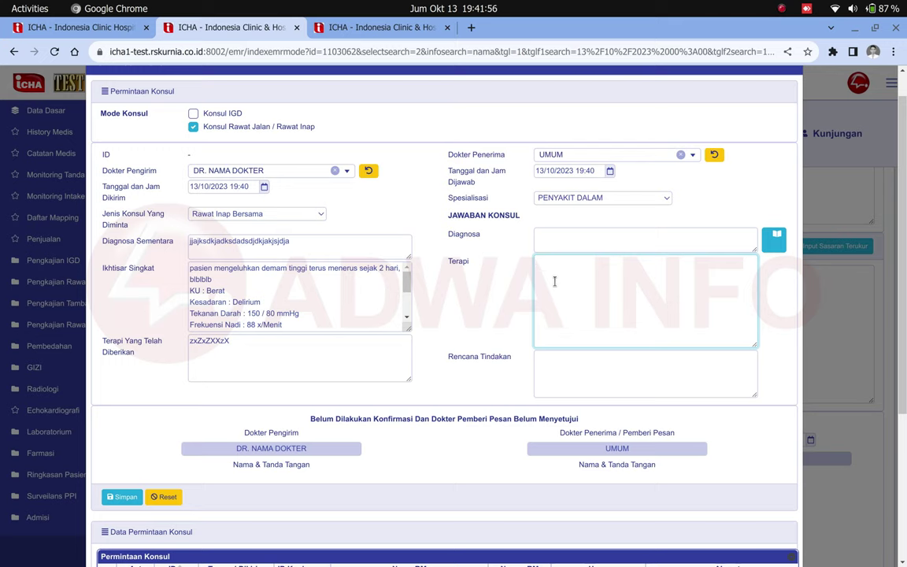
left_click(548, 370)
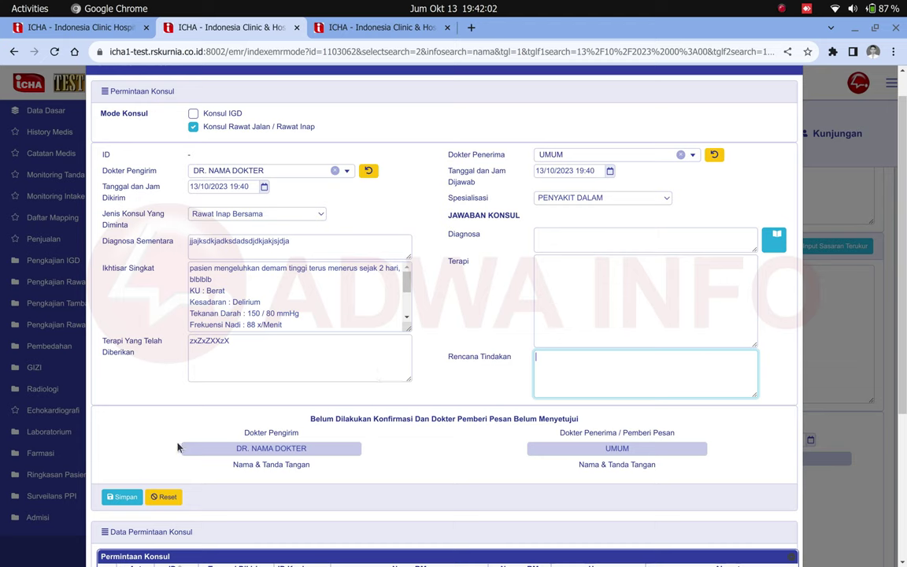
left_click(124, 496)
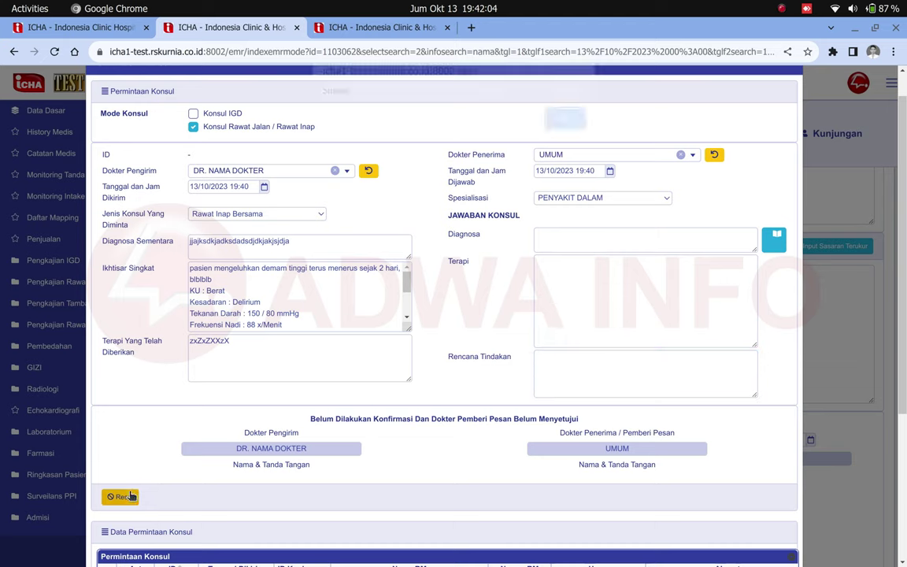
- Acknowledge the success alert for consult request 18503 and begin validating the sending doctor's signature
double_click(335, 100)
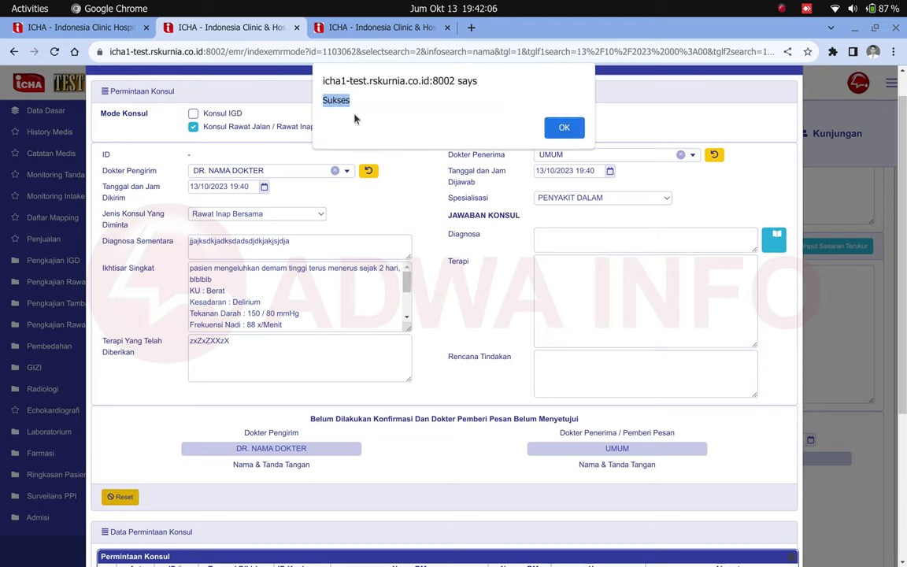
left_click(565, 129)
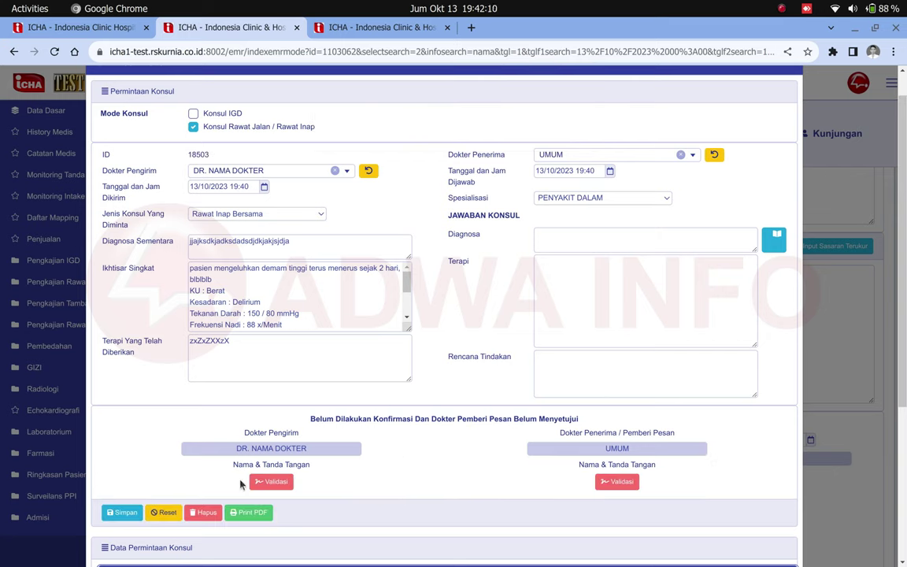
left_click(263, 482)
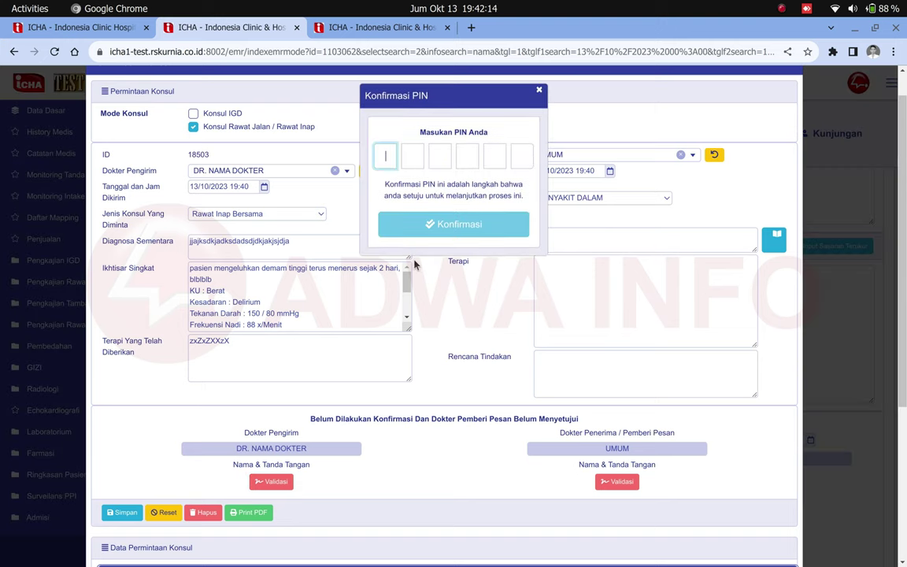
- Enter the six-digit PIN to add the sending doctor's QR signature, then zoom the browser out
type("12345")
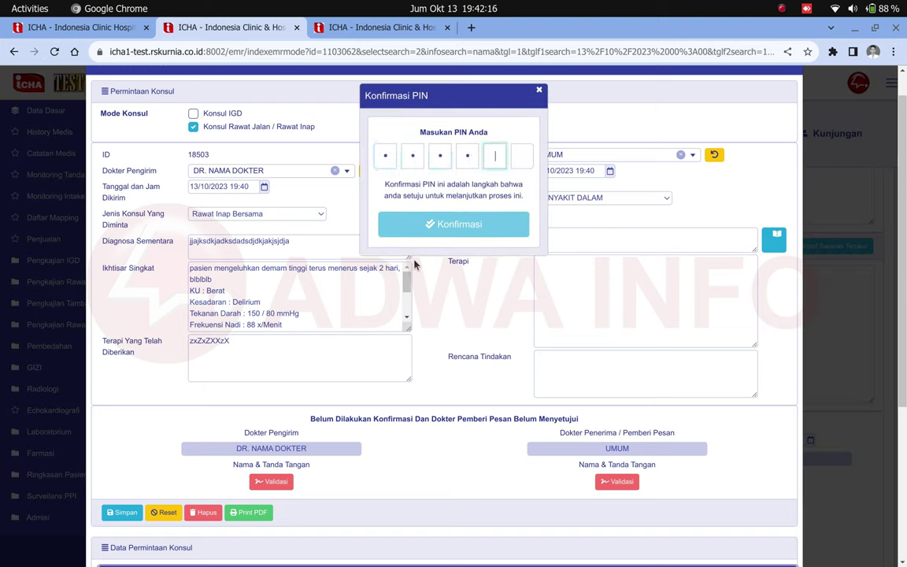
key("BackSpace")
key("BackSpace")
key("BackSpace")
key("BackSpace")
key("BackSpace")
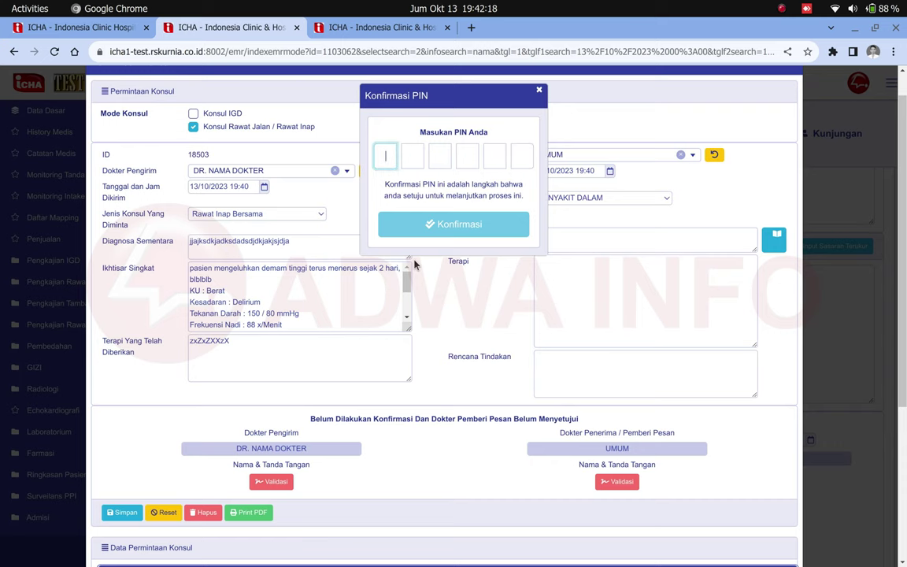
type("123456")
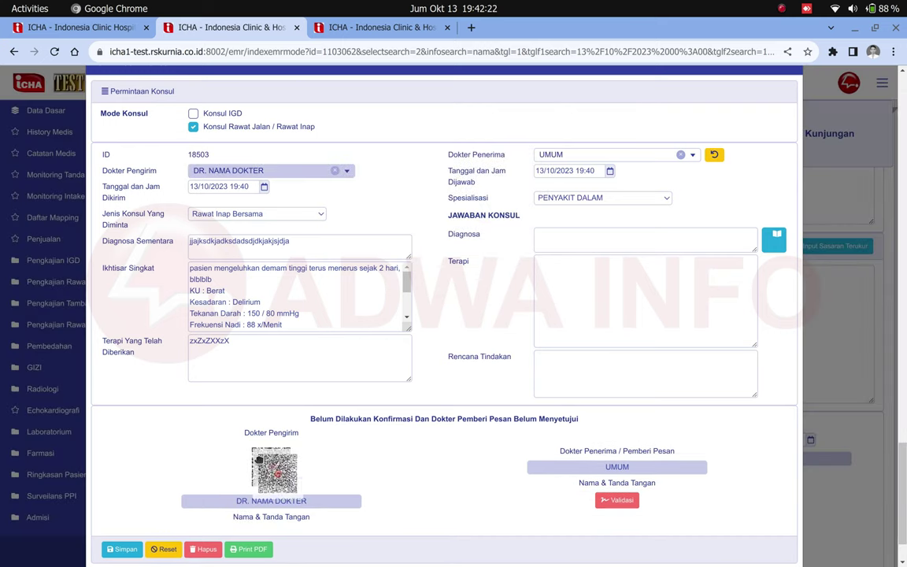
mouse_move(254, 449)
left_mouse_down()
mouse_move(281, 480)
mouse_move(260, 441)
mouse_move(323, 481)
mouse_move(336, 474)
left_mouse_up()
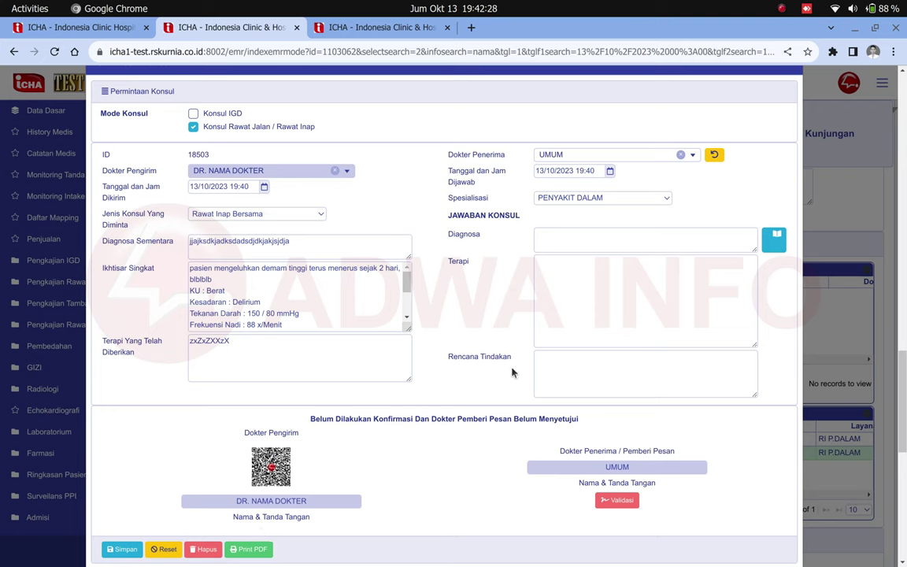
left_click(599, 284)
key("ctrl+minus")
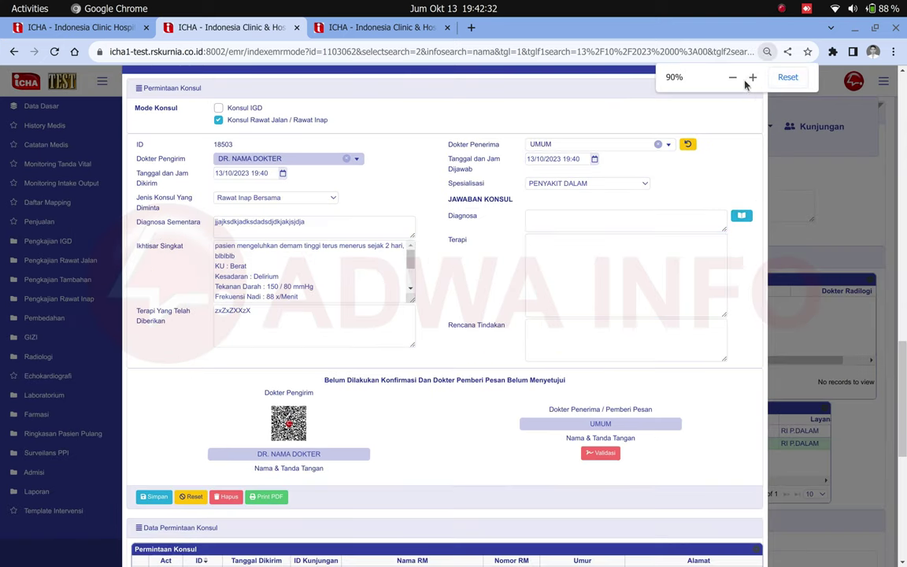
- Close the Permintaan Konsul window, restore the page zoom, and scroll back to the Planning section
left_click(732, 78)
scroll(777, 182, "up", 5)
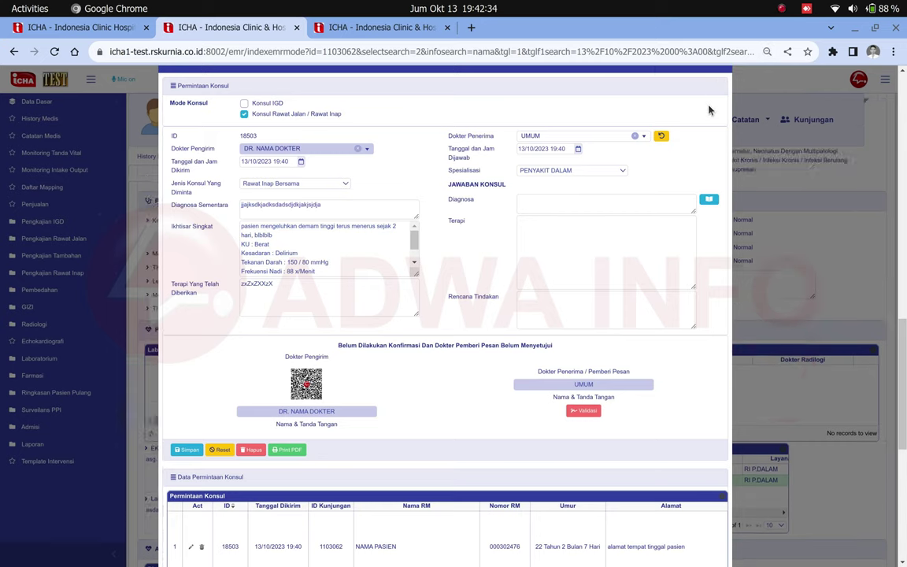
scroll(904, 291, "down", 5)
left_click_drag(632, 122, 551, 189)
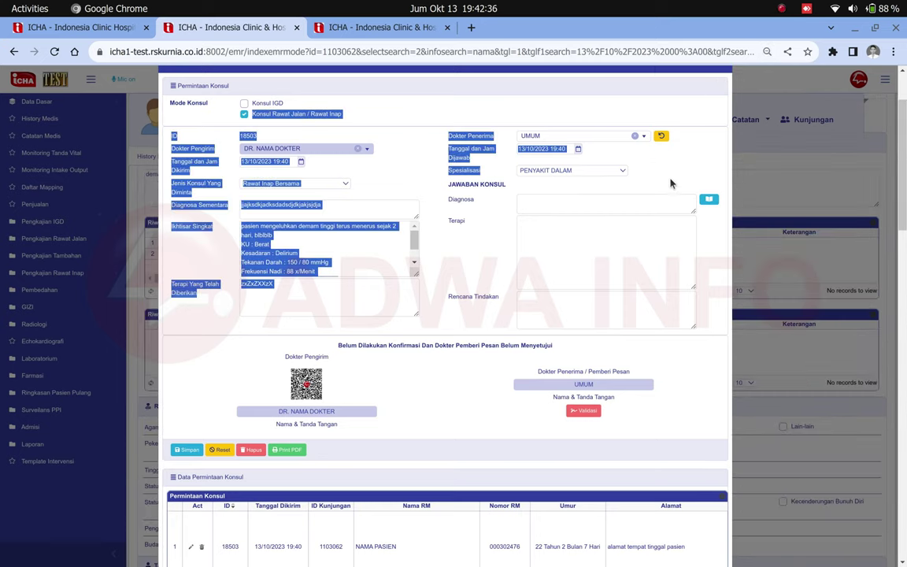
left_click(751, 415)
key("ctrl+plus")
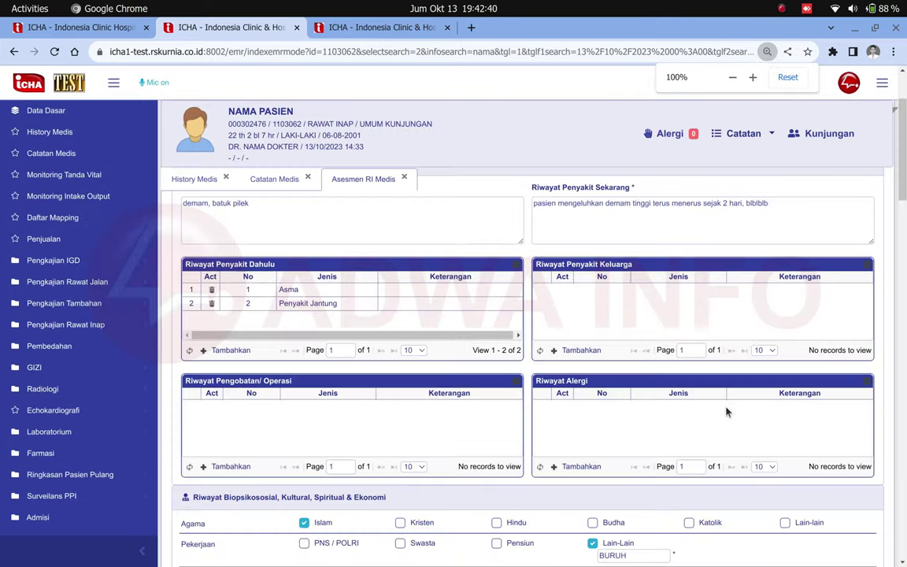
key("ctrl+plus")
key("ctrl+minus")
scroll(727, 411, "down", 15)
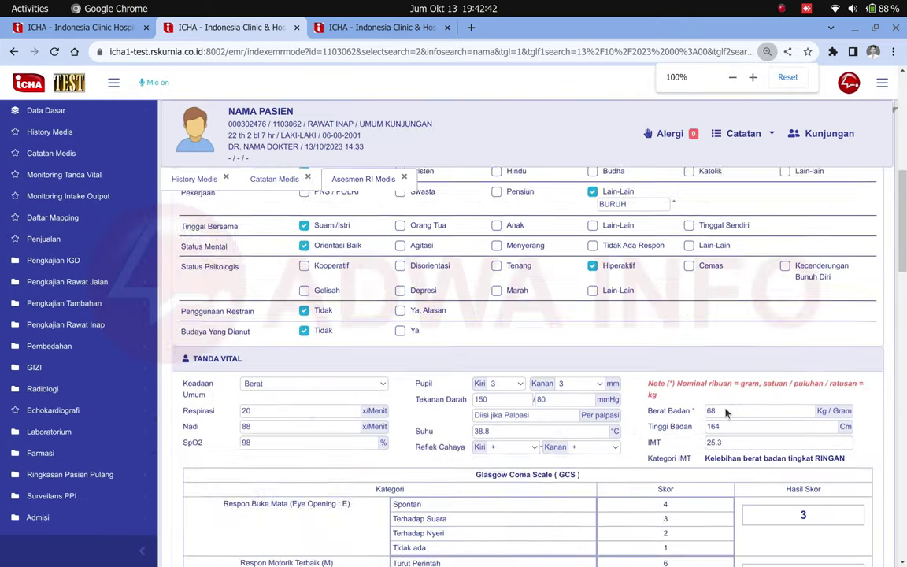
scroll(726, 411, "down", 15)
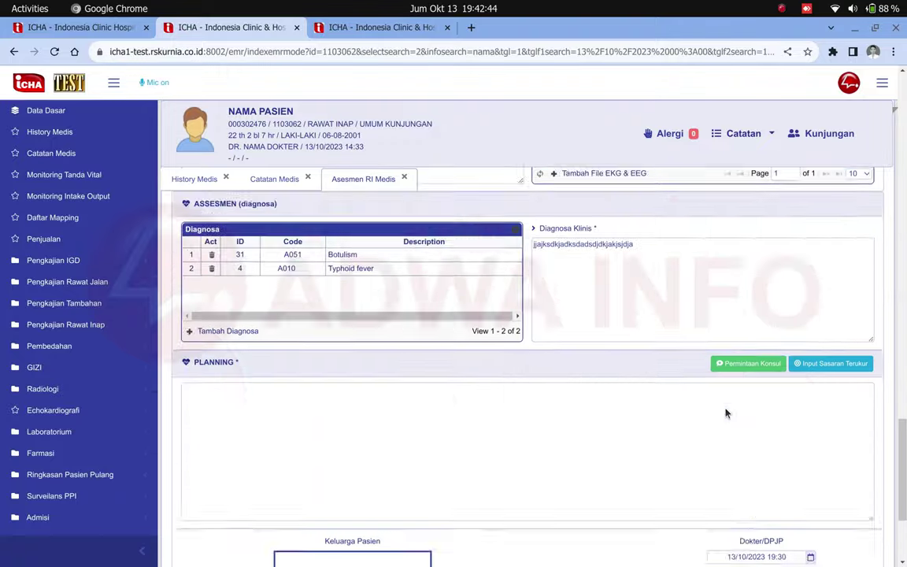
scroll(518, 468, "up", 1)
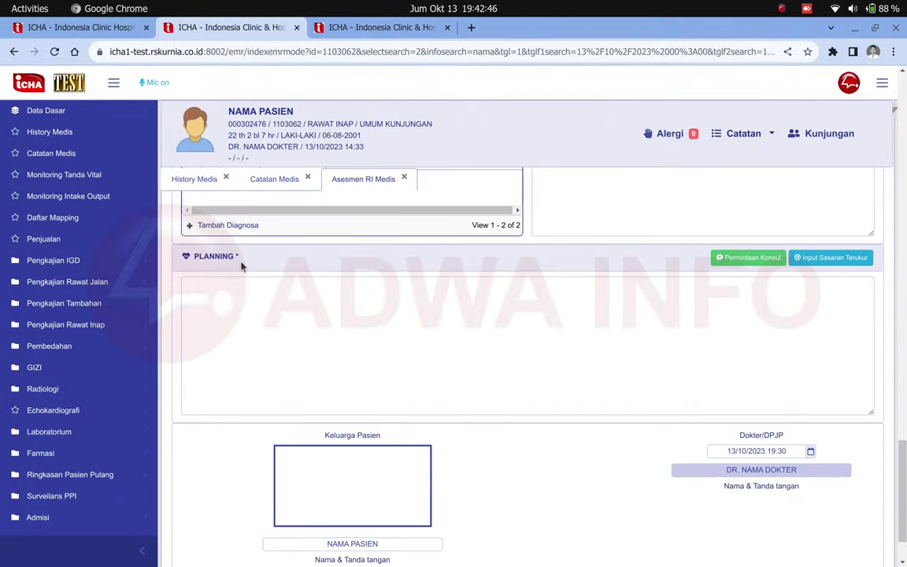
- Write 'opersi besok' as the Planning measurable target and sign in the Keluarga Pasien box
left_click(823, 260)
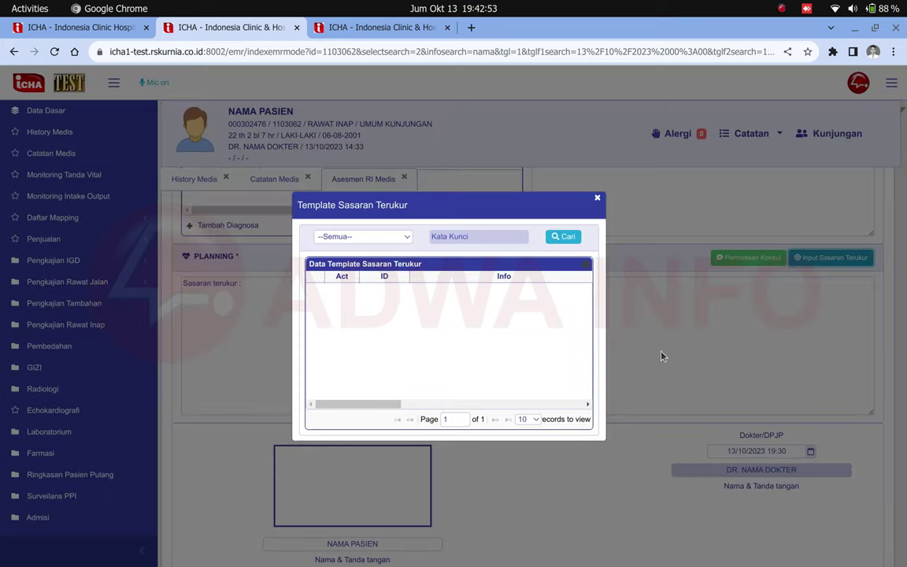
left_click(559, 234)
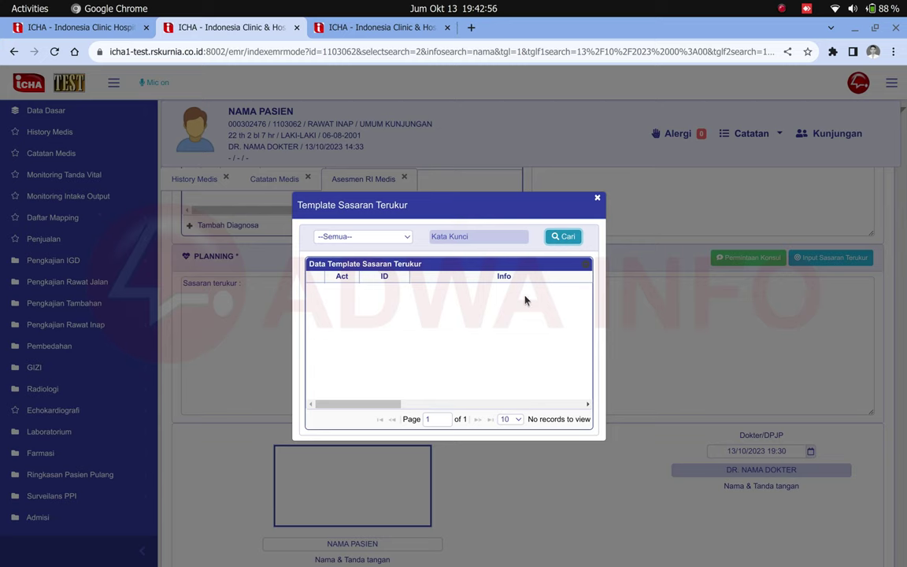
left_click(597, 197)
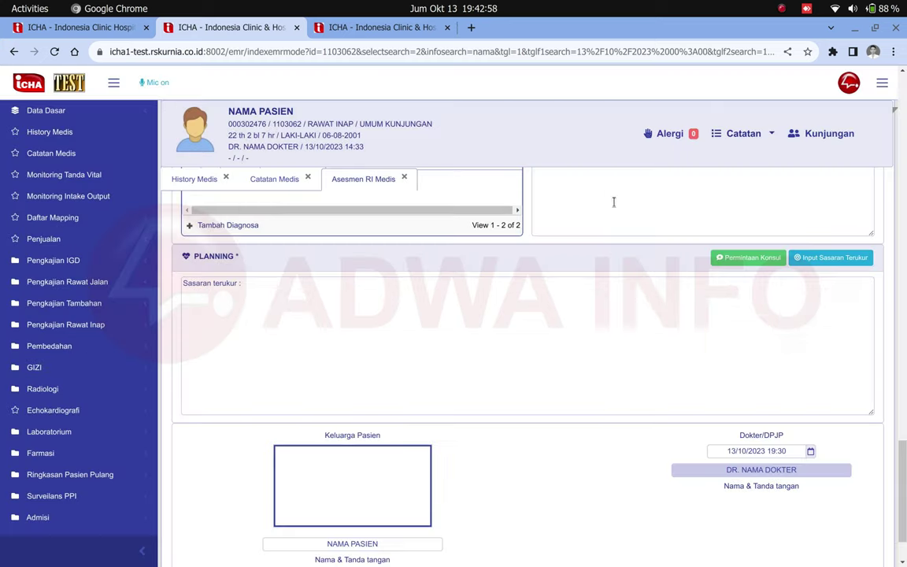
left_click(265, 286)
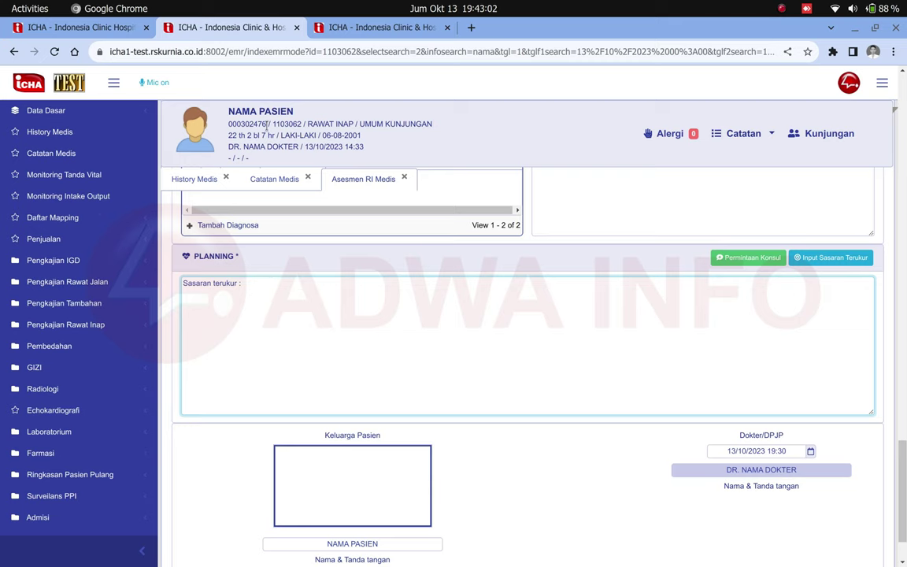
type("opersi besok")
scroll(516, 421, "down", 2)
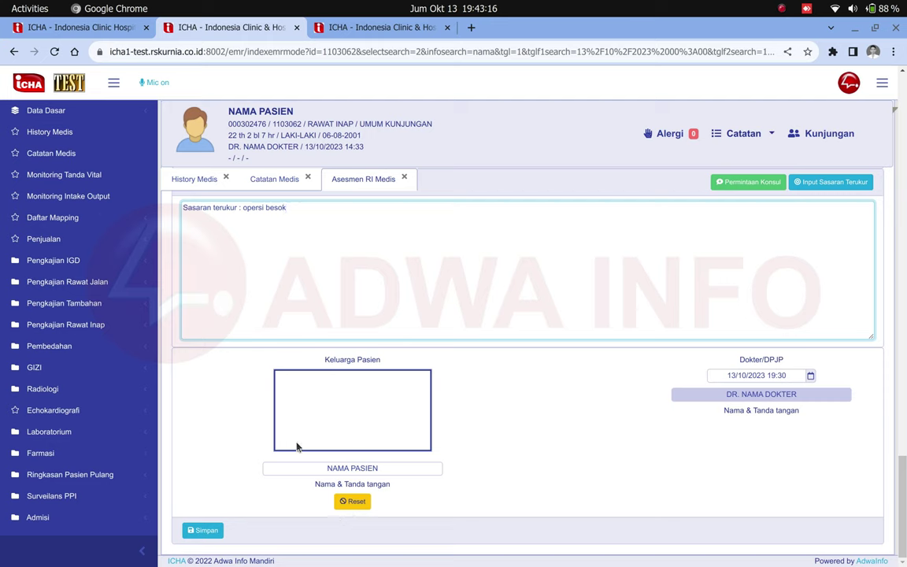
mouse_move(291, 438)
left_mouse_down()
mouse_move(306, 405)
mouse_move(315, 417)
mouse_move(346, 409)
mouse_move(375, 429)
mouse_move(374, 371)
mouse_move(399, 430)
left_mouse_up()
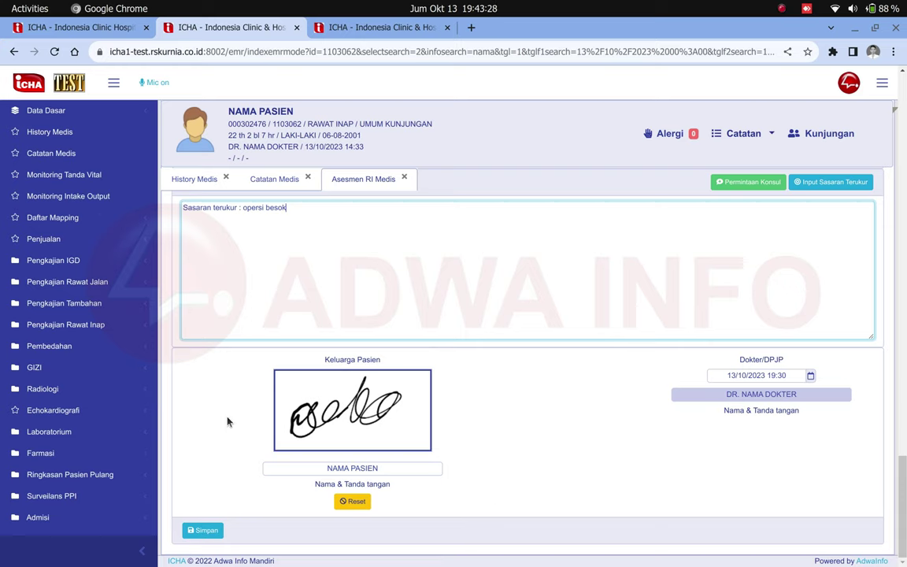
- Save the assessment and confirm with the doctor's PIN to generate the DPJP QR signature
left_click(206, 530)
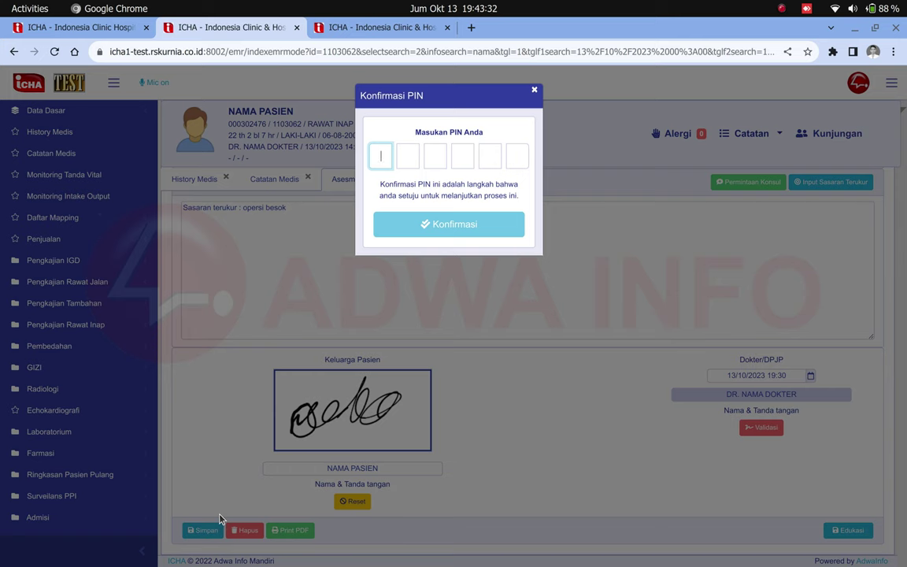
type("******")
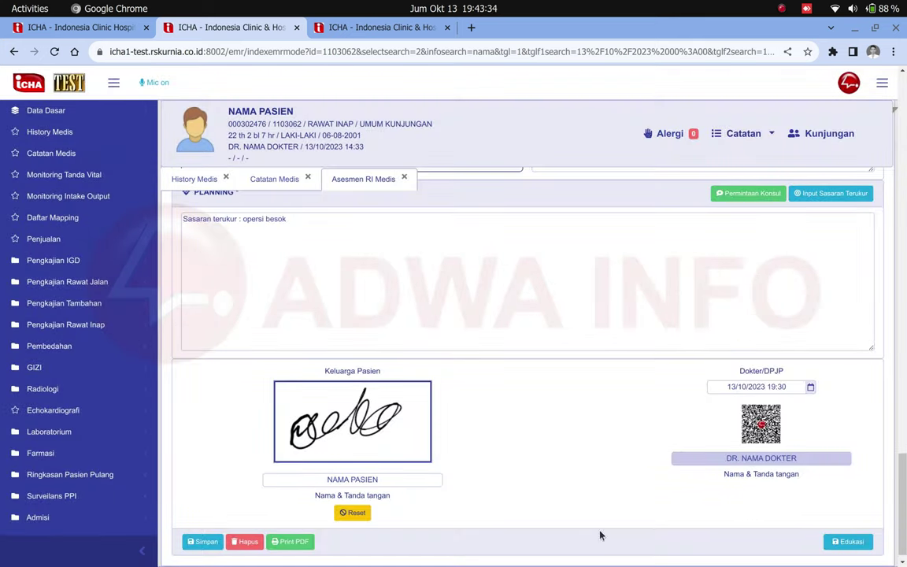
mouse_move(757, 421)
left_mouse_down()
mouse_move(776, 445)
mouse_move(764, 433)
left_mouse_up()
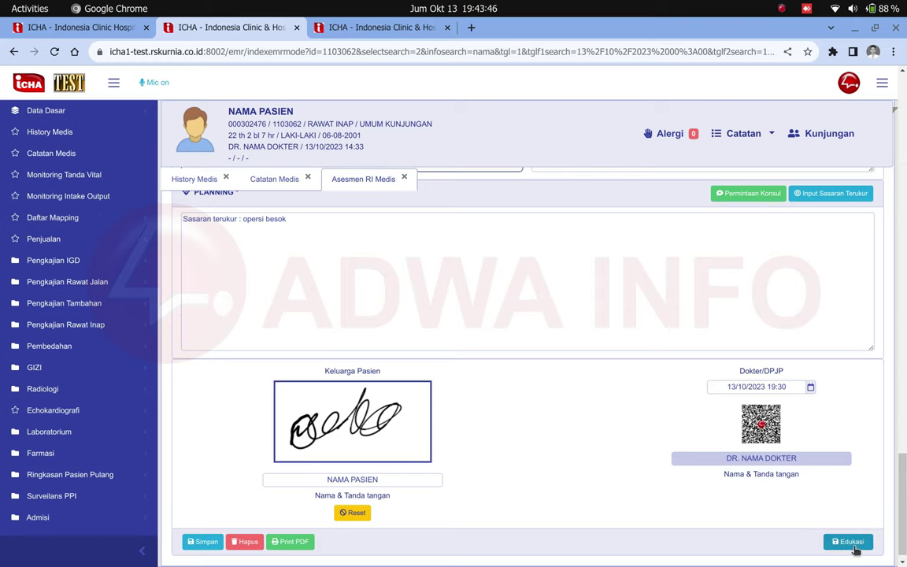
- Open the education record form and set the educator type to Dokter
left_click(855, 546)
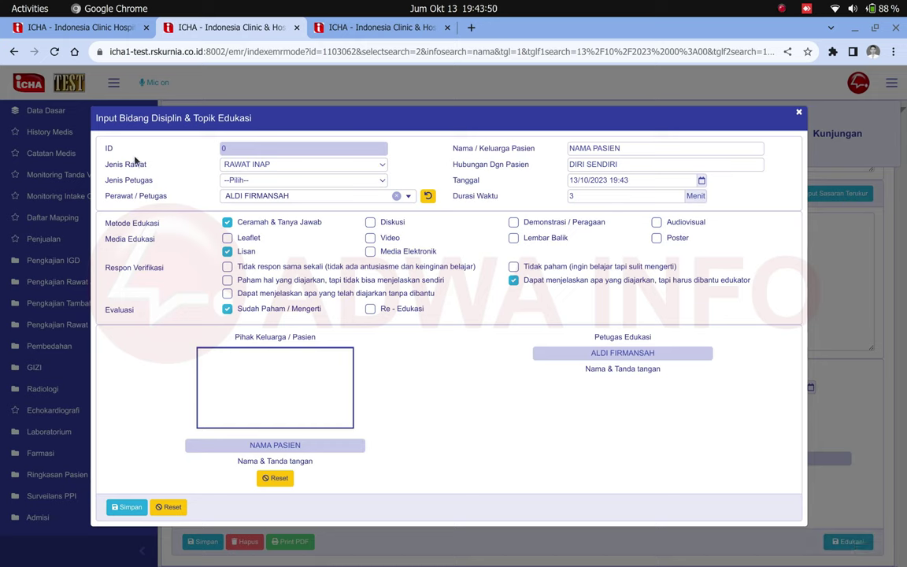
left_click_drag(121, 167, 157, 188)
left_click(158, 188)
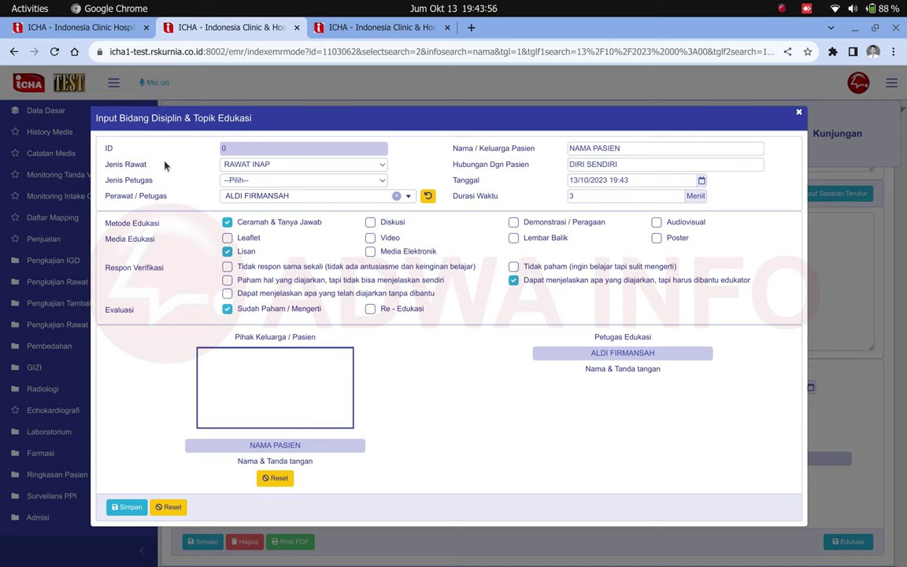
left_click(276, 183)
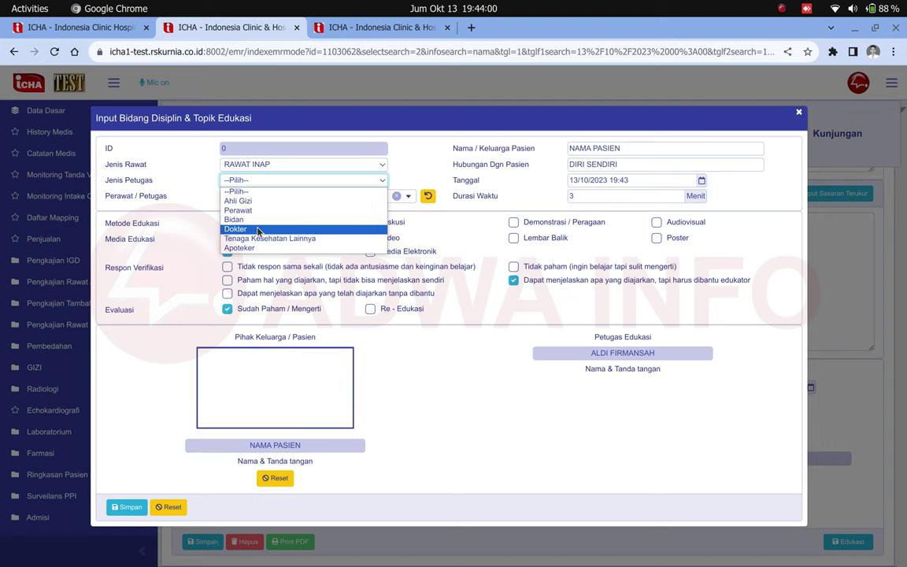
left_click(257, 229)
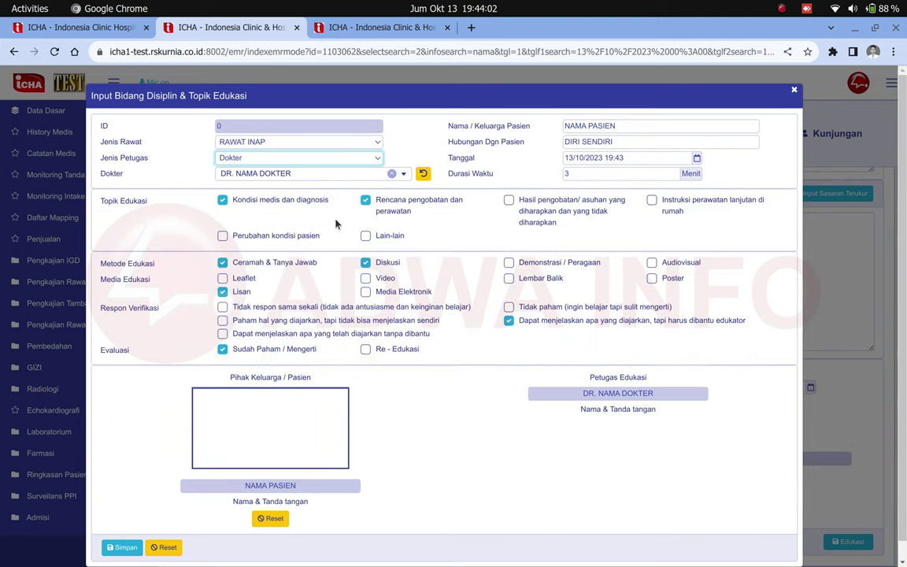
- Tick home-care instructions as a topic with the note 'basbdbksdbas'
left_click_drag(87, 193, 156, 205)
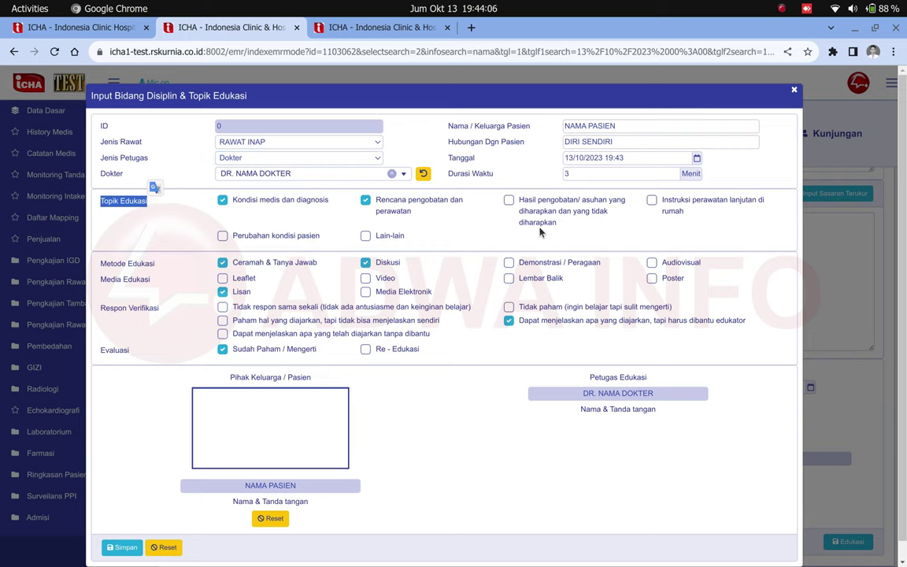
left_click(653, 201)
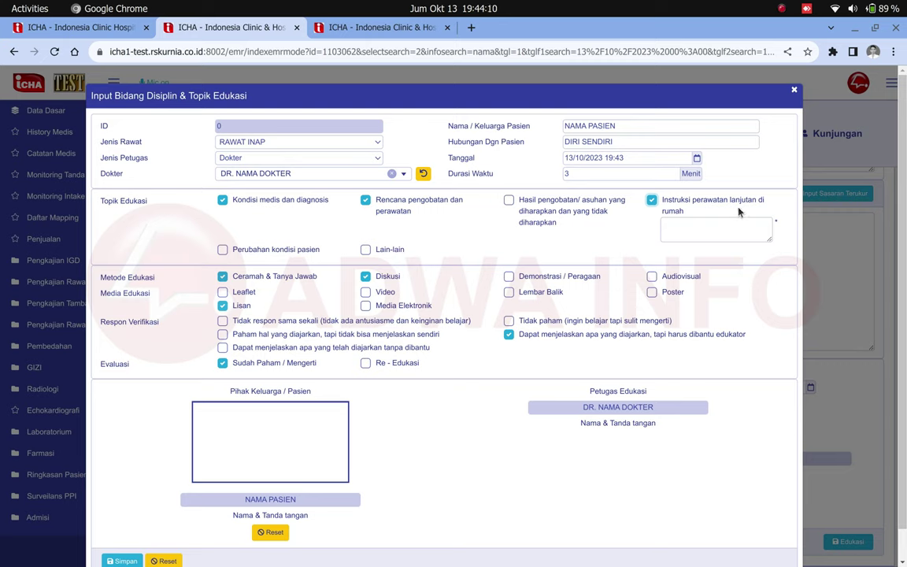
left_click(713, 226)
type("basbdbksdbas")
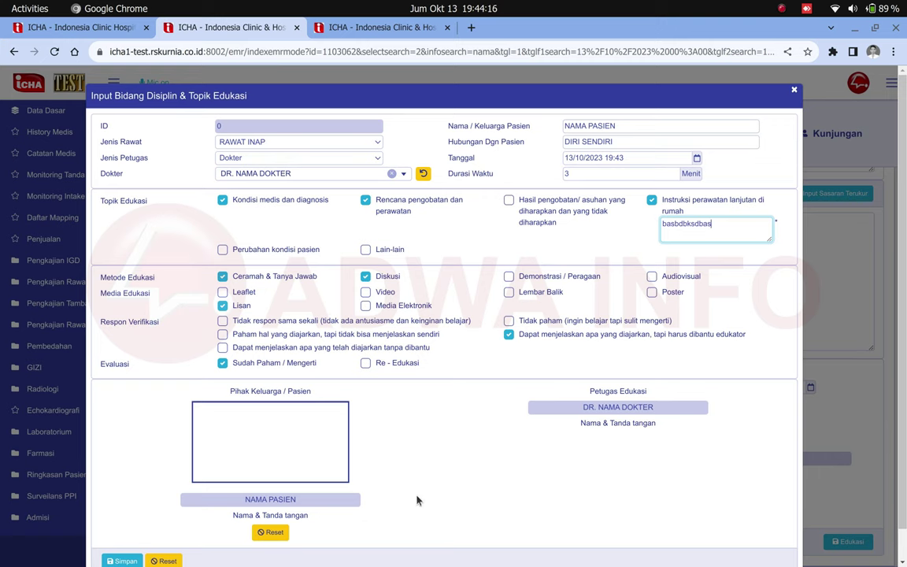
- Sign as the patient, save the education record, and confirm with the PIN
scroll(422, 449, "down", 1)
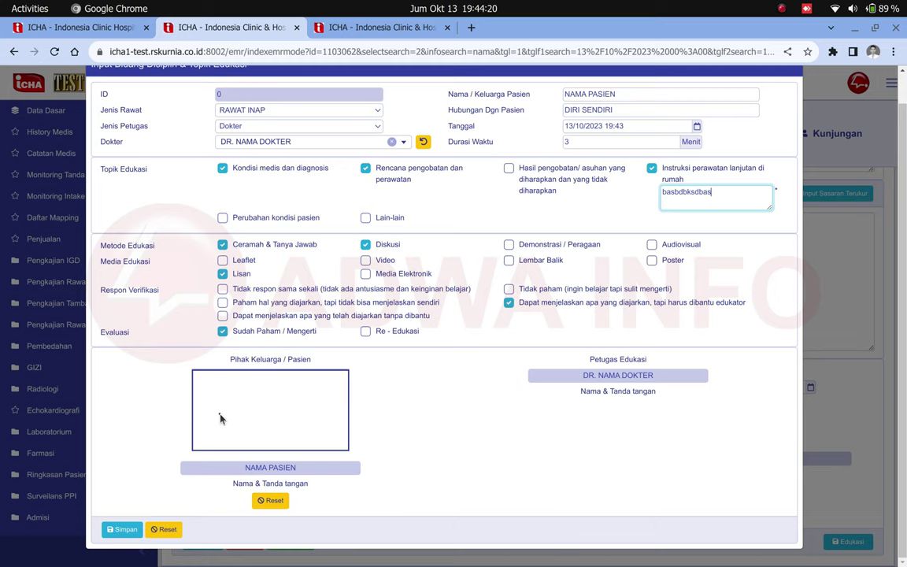
mouse_move(220, 417)
left_mouse_down()
mouse_move(252, 386)
mouse_move(259, 398)
mouse_move(307, 395)
left_mouse_up()
left_click(126, 530)
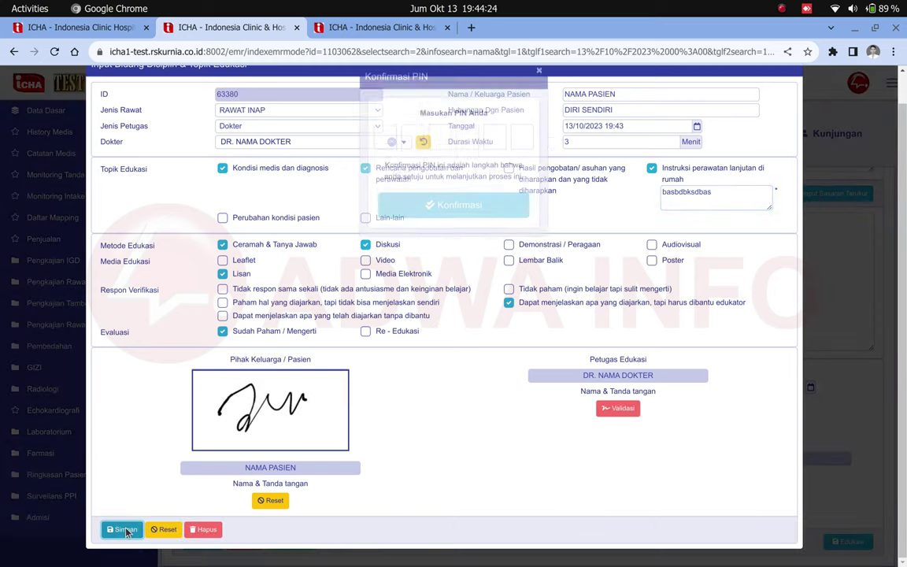
type("123456")
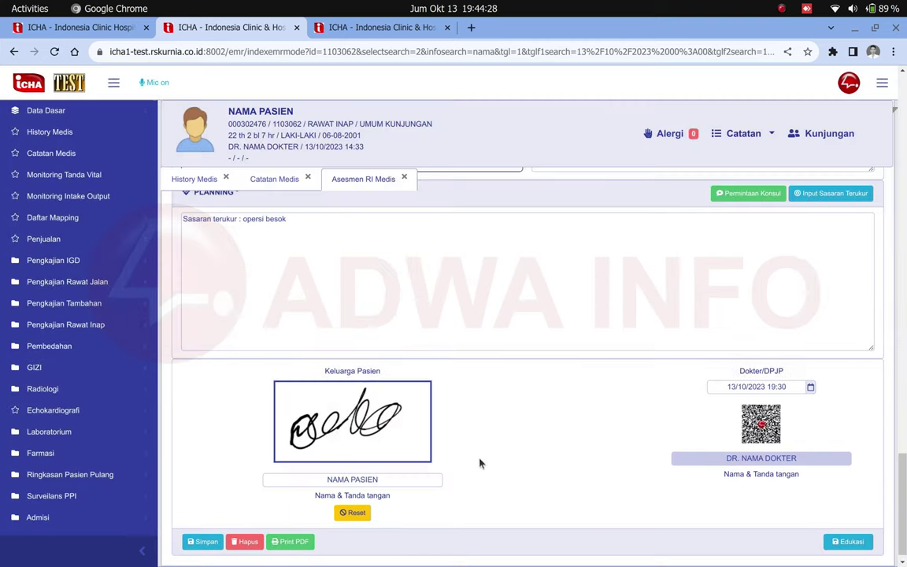
- Refresh Catatan Medis and confirm Asesmen RI Medis and Permintaan Konsul show 'Sudah ada data'
scroll(488, 462, "up", 2)
scroll(510, 460, "down", 2)
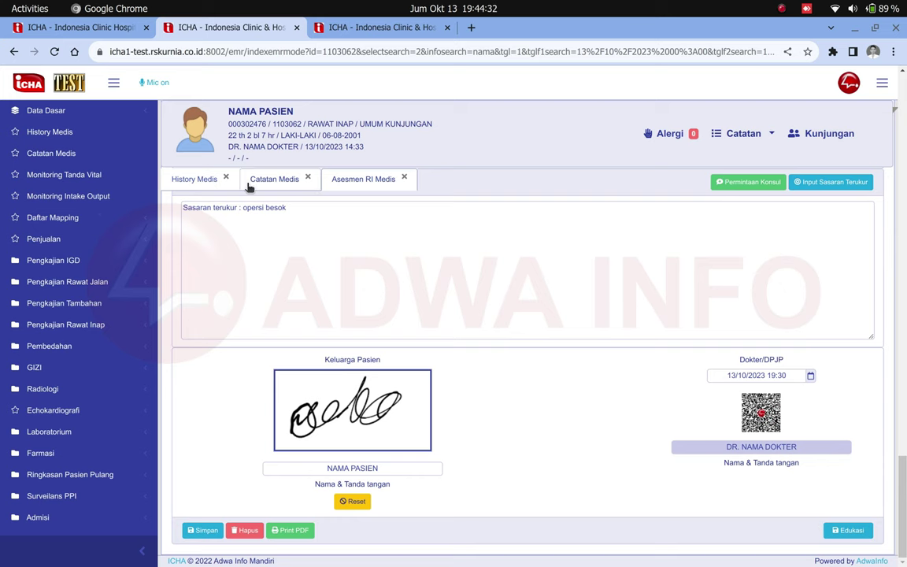
left_click(274, 179)
scroll(322, 401, "down", 3)
scroll(322, 402, "down", 2)
scroll(322, 321, "up", 5)
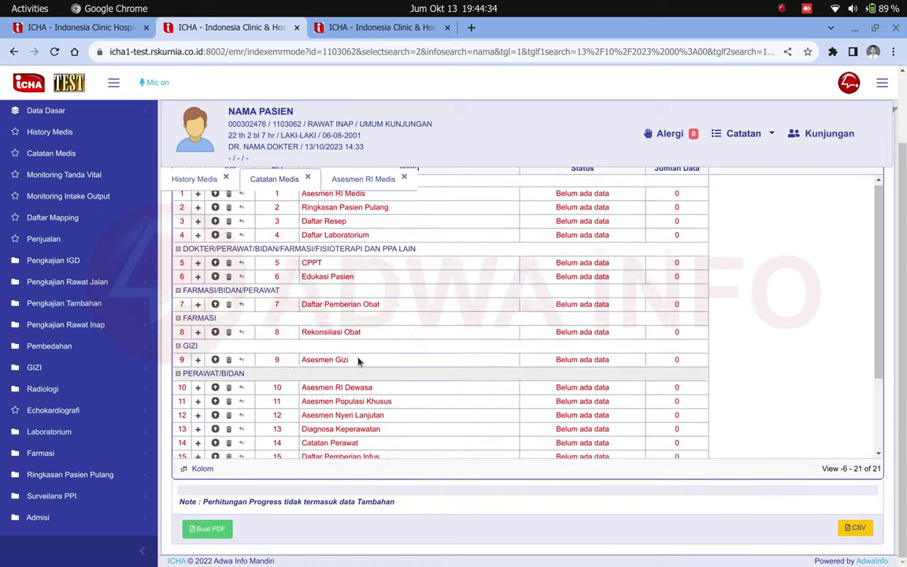
left_click(315, 219)
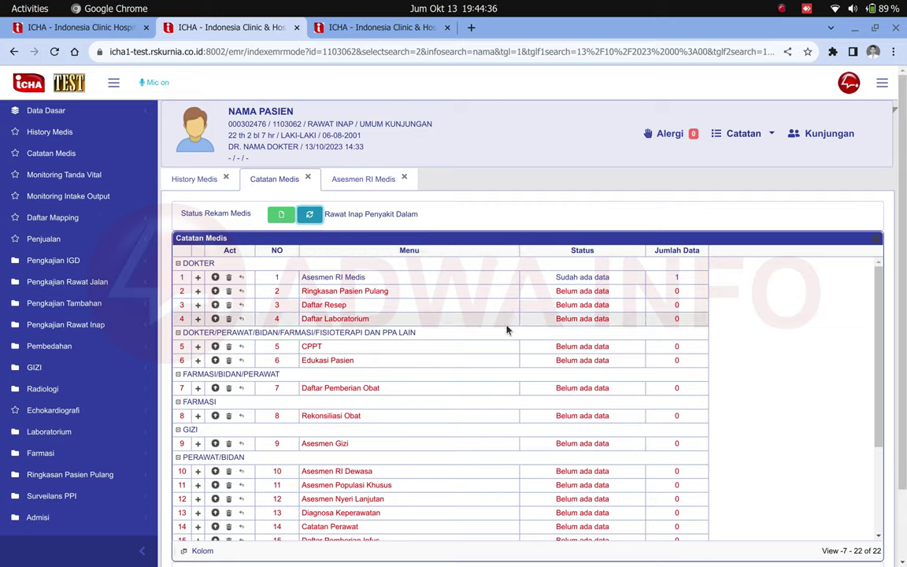
scroll(504, 331, "down", 5)
scroll(414, 409, "up", 3)
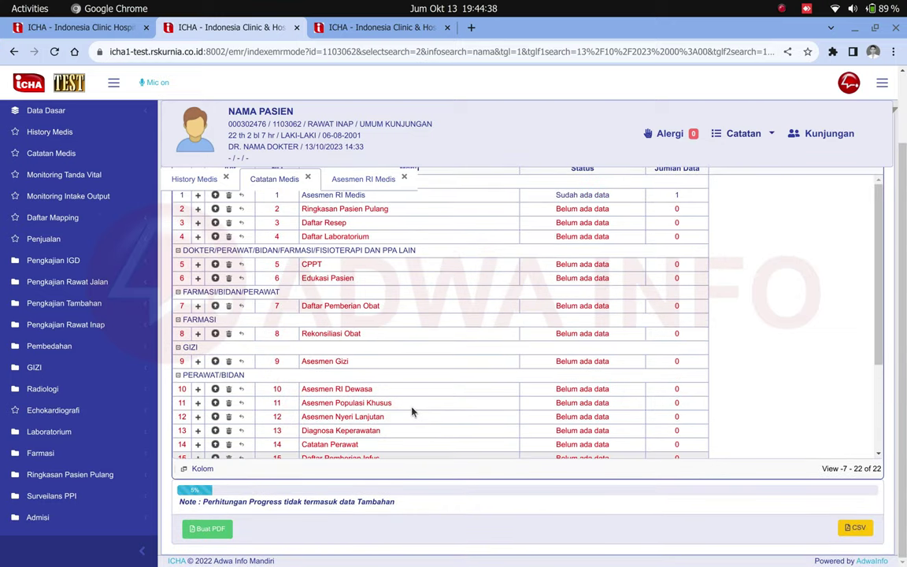
scroll(412, 409, "up", 2)
scroll(411, 411, "down", 3)
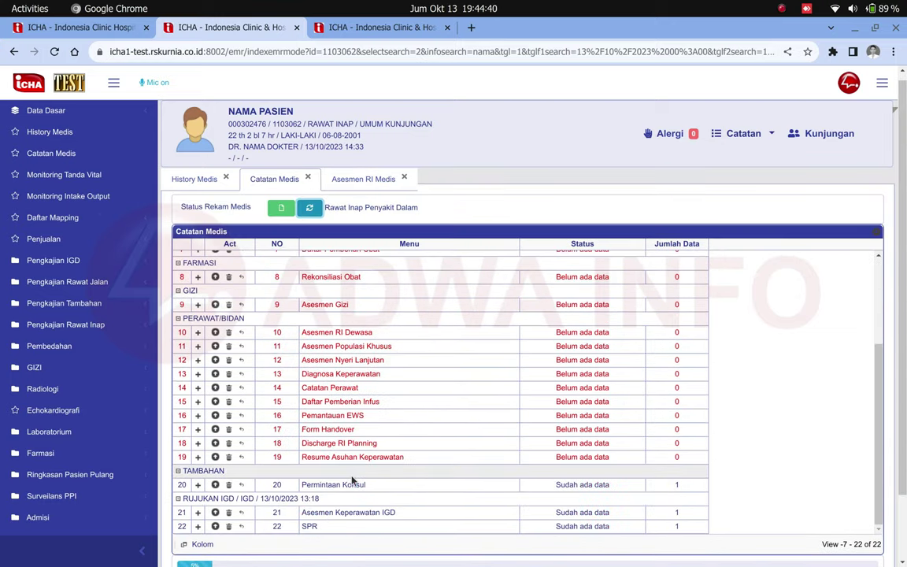
- View the saved Permintaan Konsul record from row 20 in its own tab
left_click(215, 484)
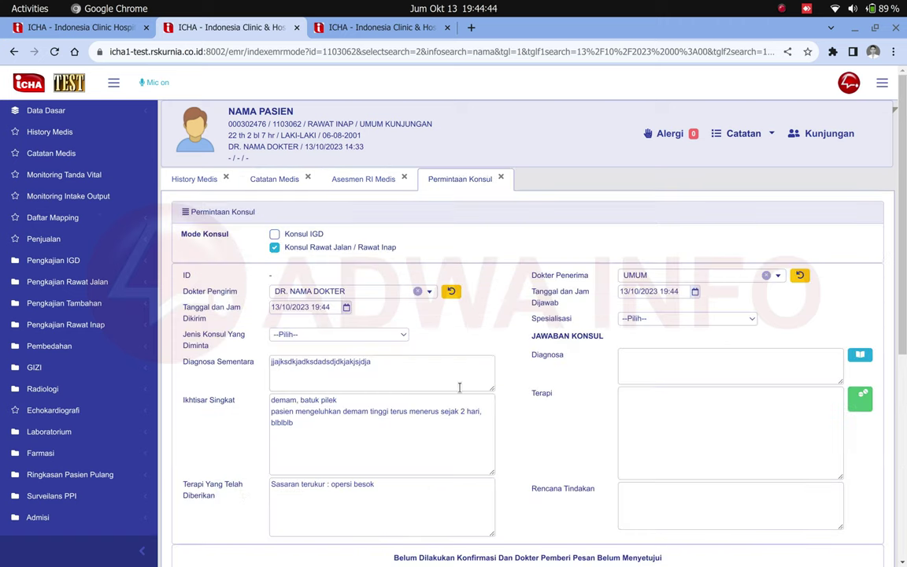
scroll(460, 387, "down", 5)
scroll(429, 328, "up", 3)
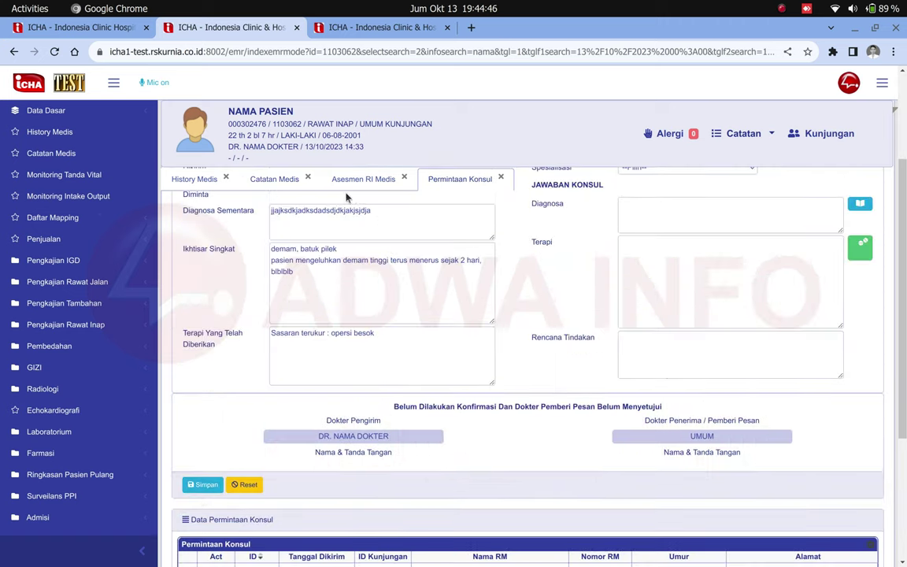
- Return to the Asesmen RI Medis tab and scroll up through the saved form
left_click(351, 179)
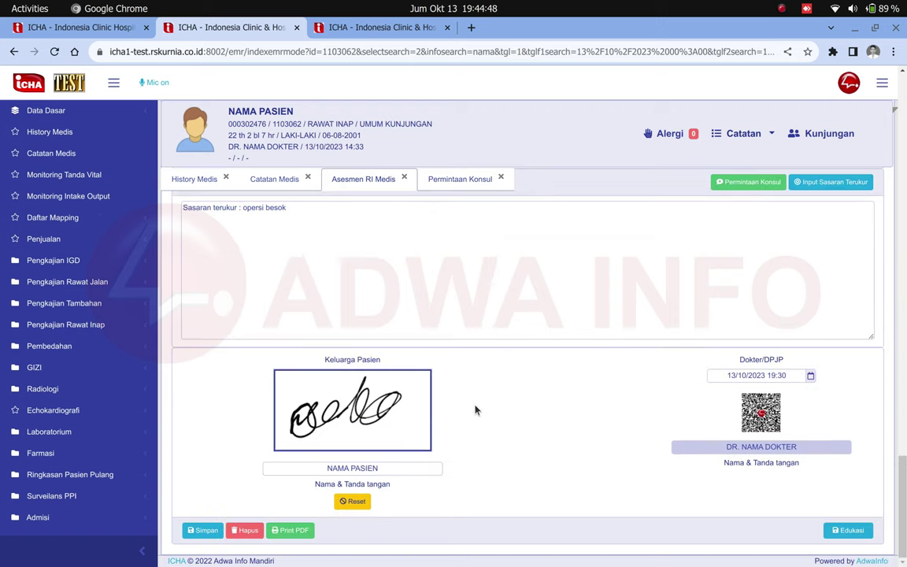
scroll(475, 409, "up", 10)
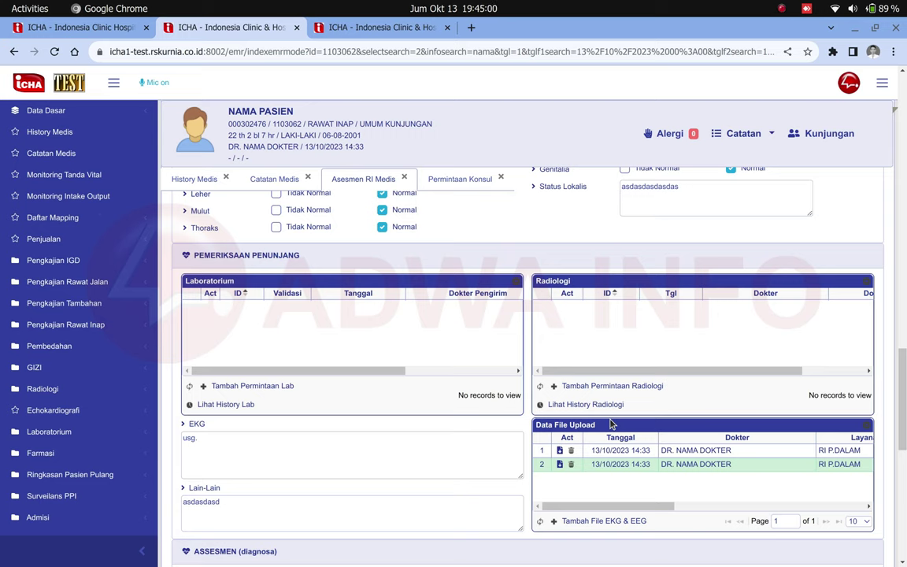
left_click(403, 563)
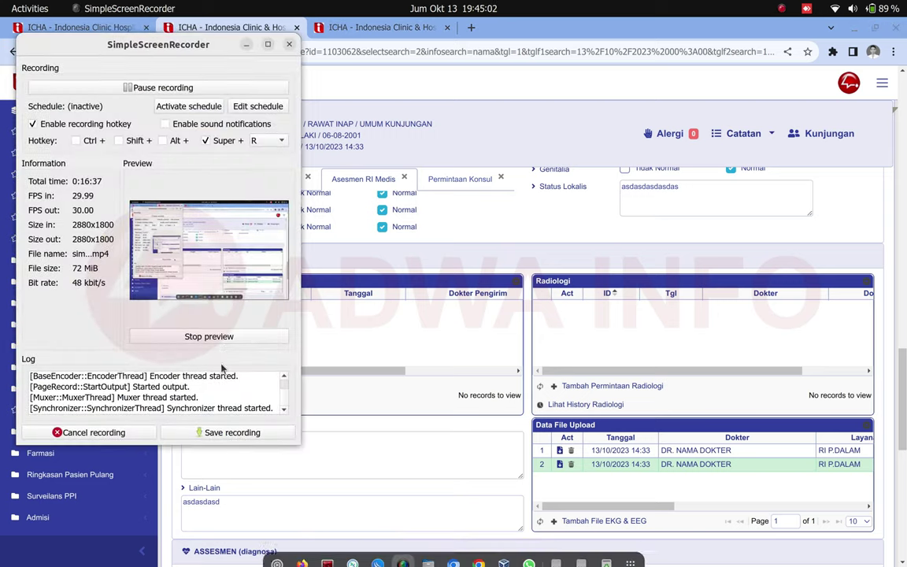